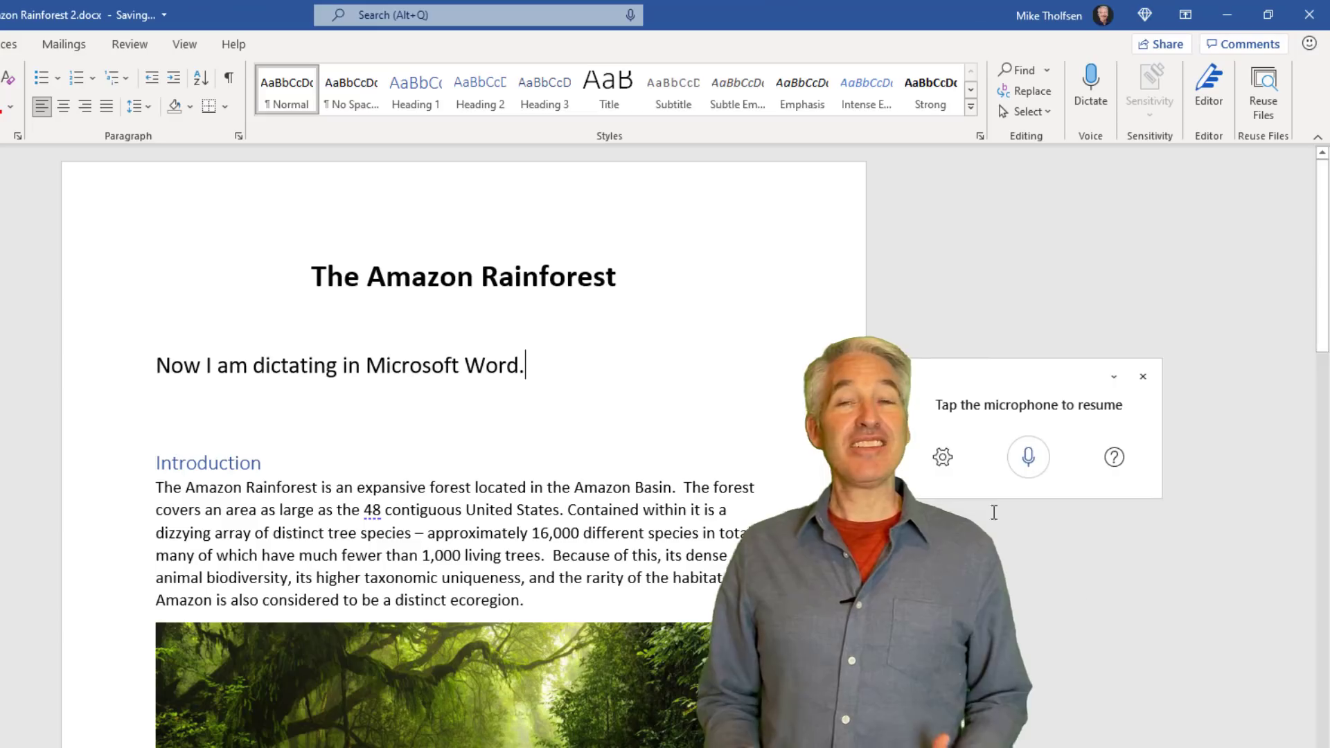
# Step: Dictate a few sentences into the Litware-Contoso Sales Proposal
pyautogui.click(943, 457)
pyautogui.click(1028, 457)
pyautogui.click(1030, 457)
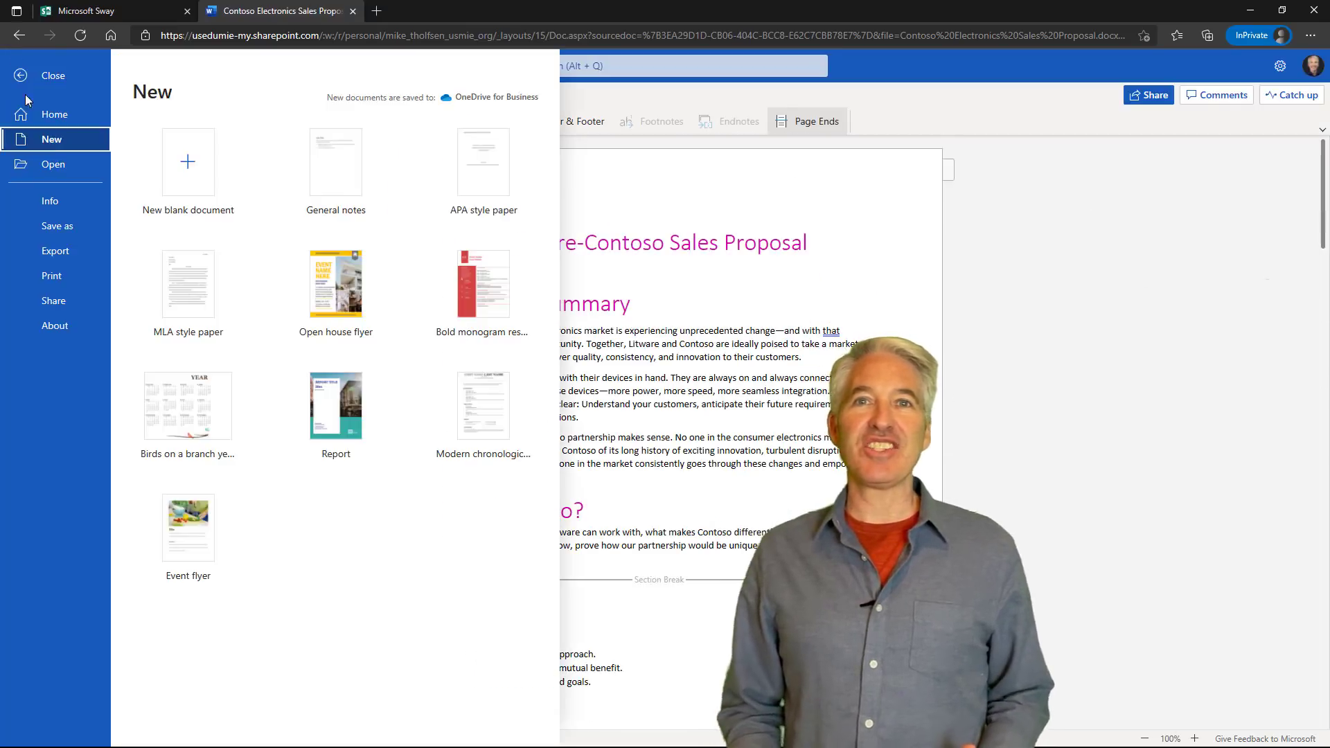
# Step: Export the proposal as a PowerPoint presentation with a chosen design and open the slides
pyautogui.click(56, 250)
pyautogui.click(180, 184)
pyautogui.click(720, 597)
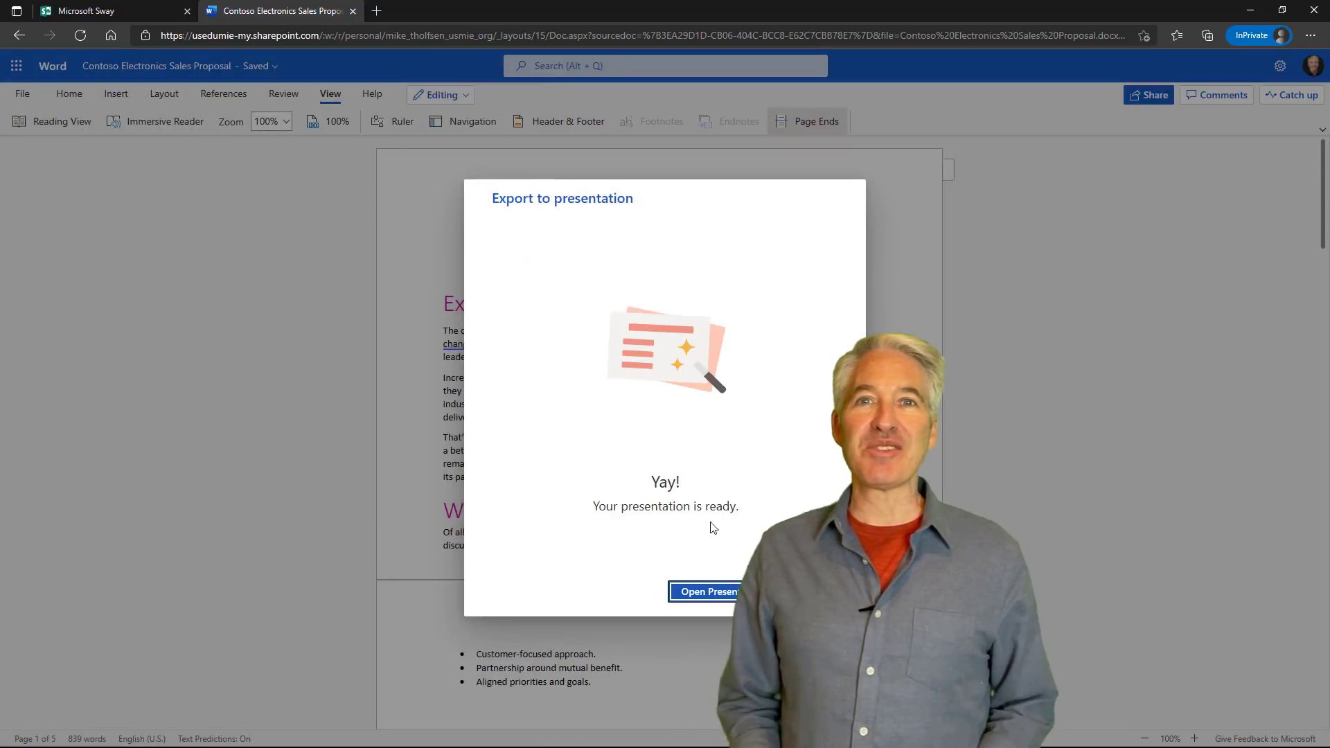
pyautogui.click(708, 592)
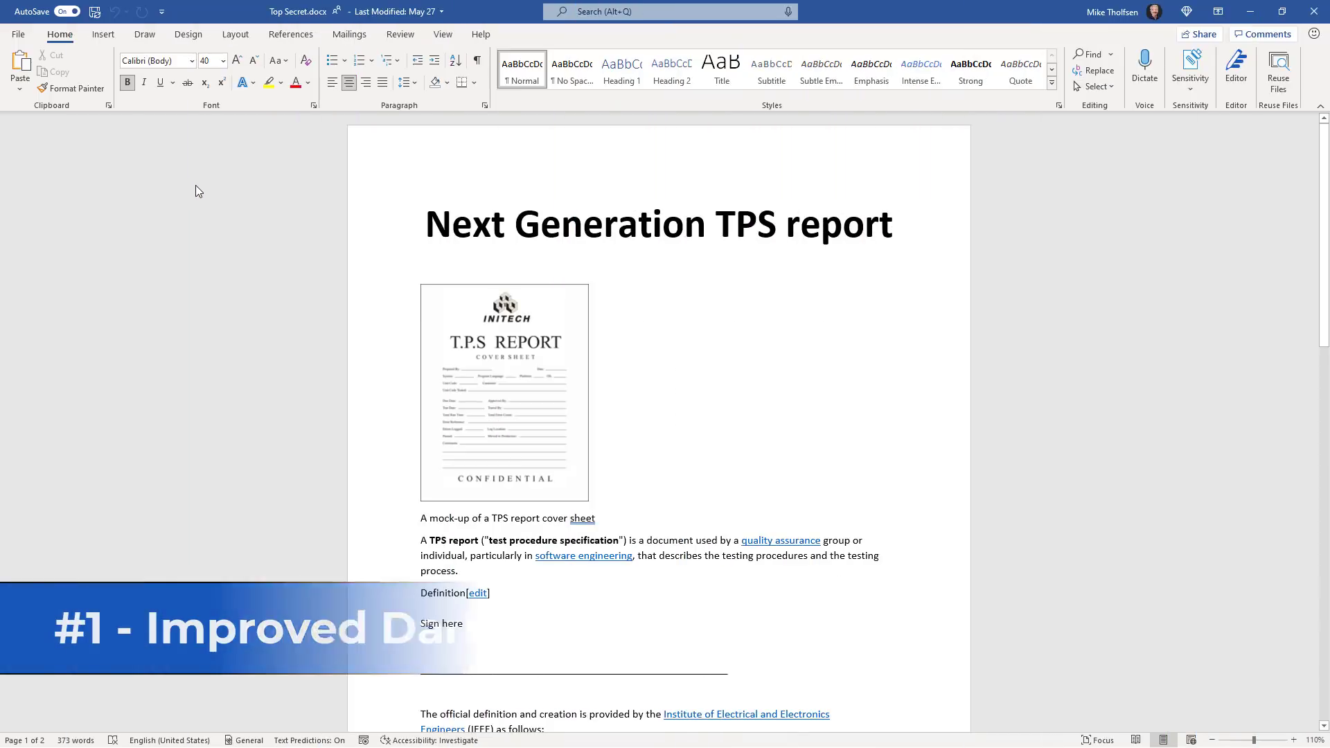
# Step: Set the Office Theme to Black on the Account page and return to the TPS report
pyautogui.click(21, 36)
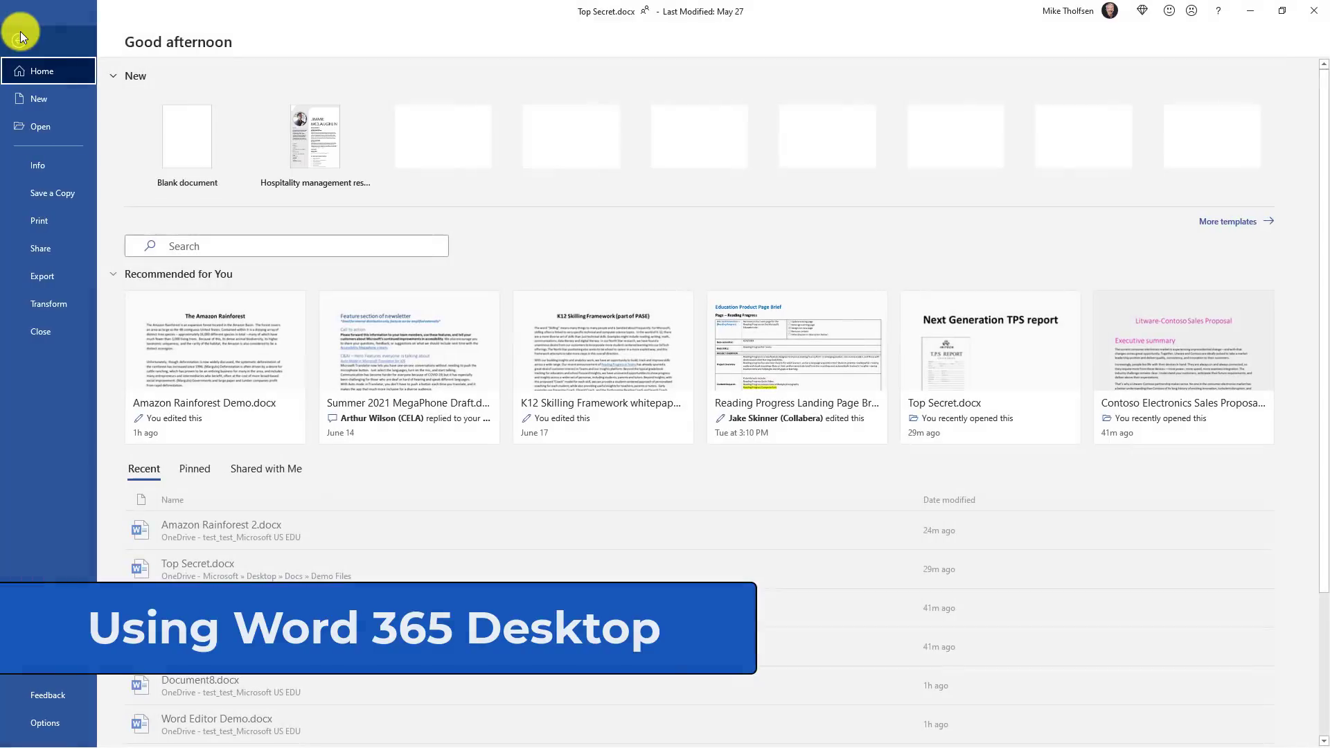
pyautogui.click(71, 661)
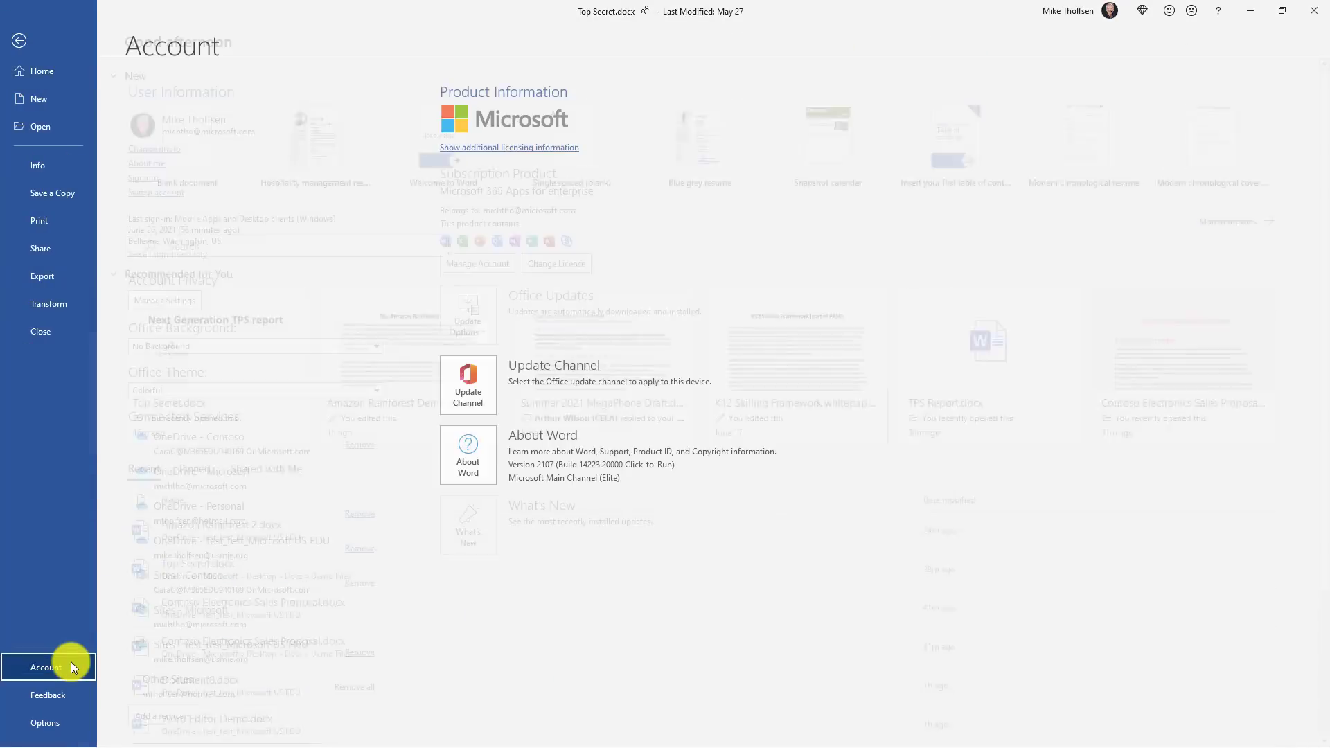
pyautogui.click(246, 393)
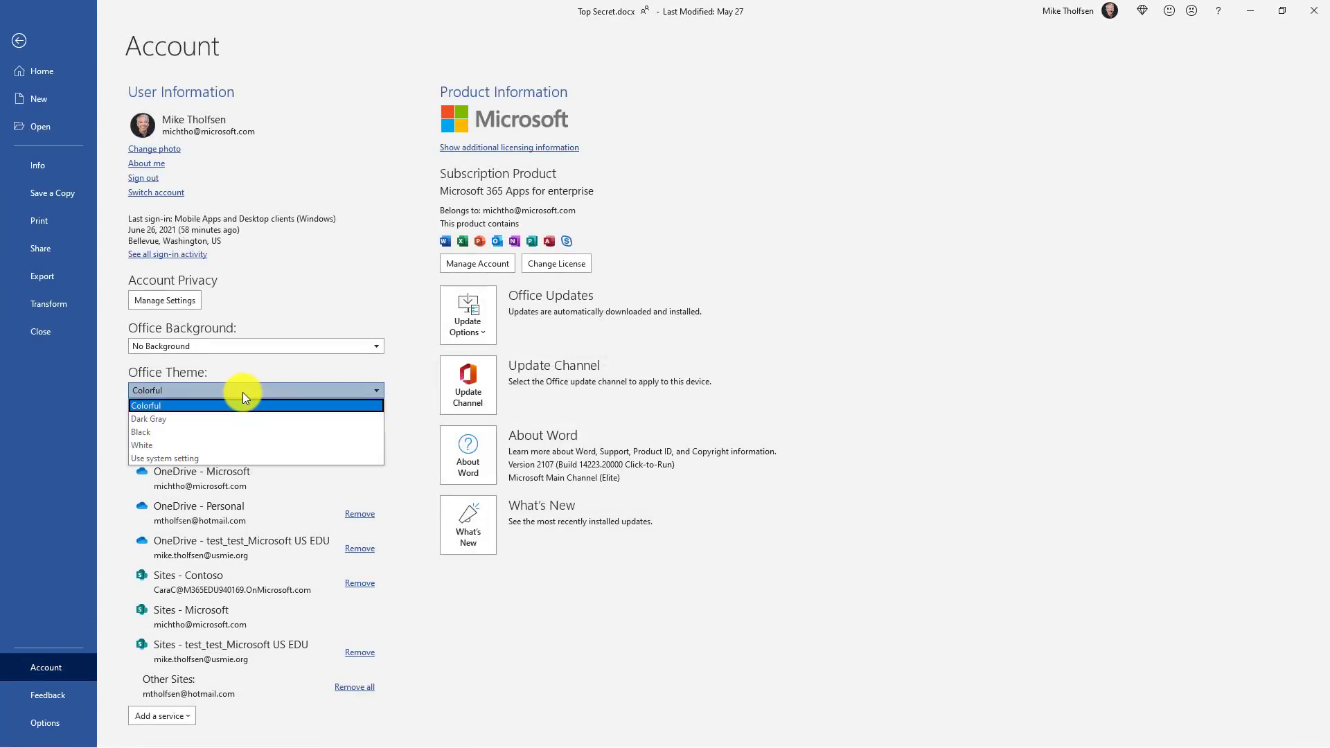
pyautogui.click(172, 433)
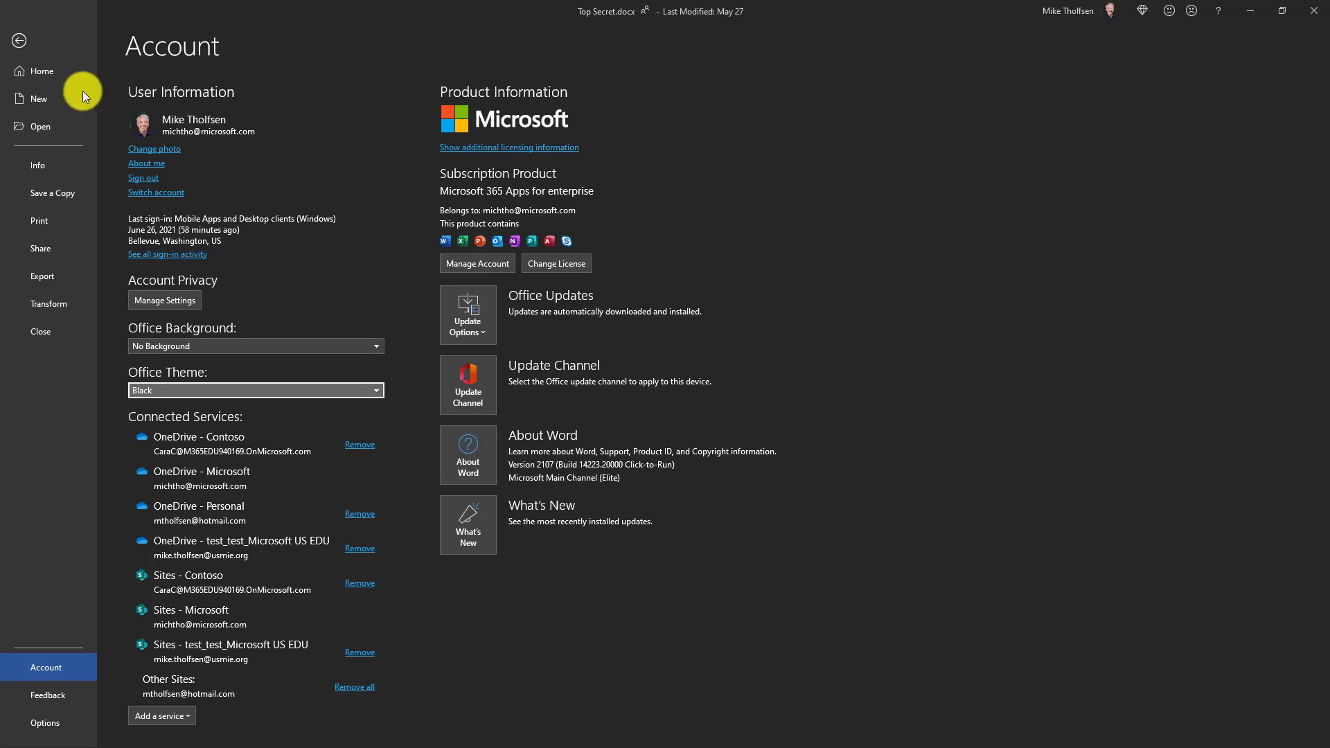
pyautogui.click(18, 43)
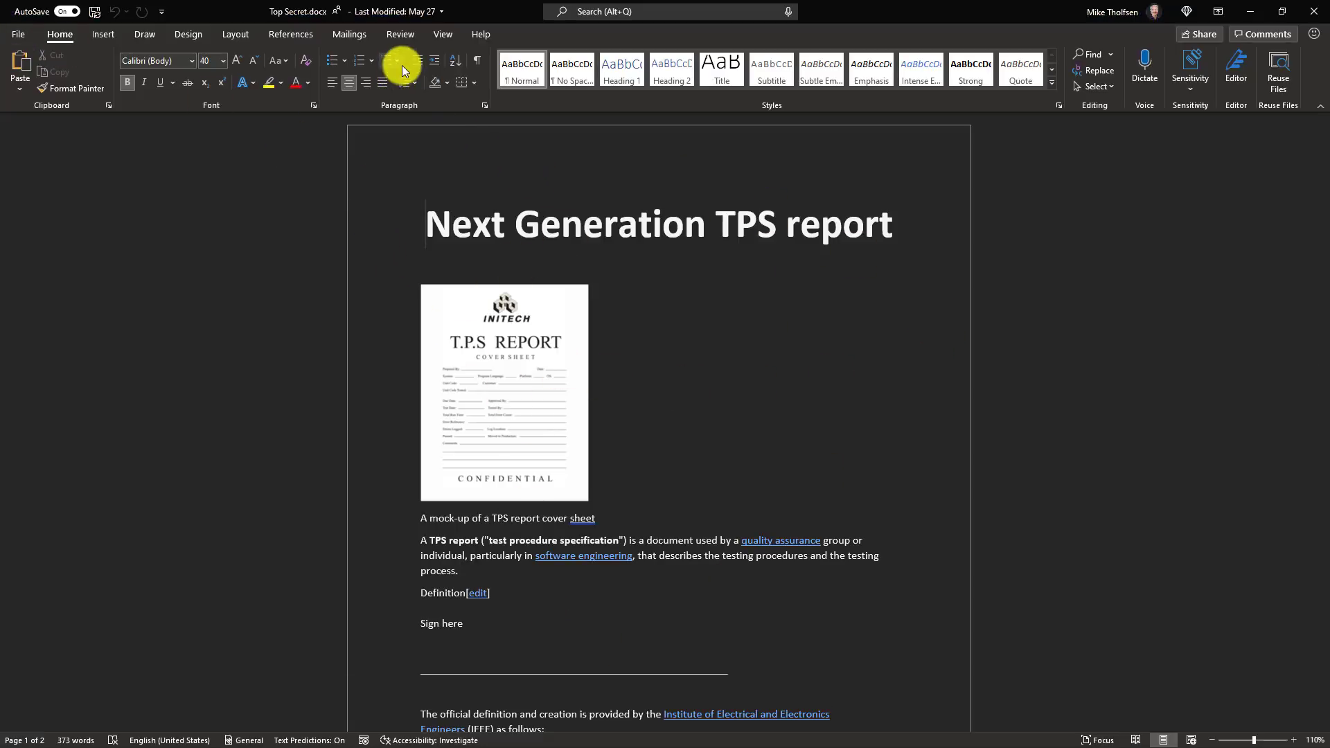
pyautogui.click(440, 39)
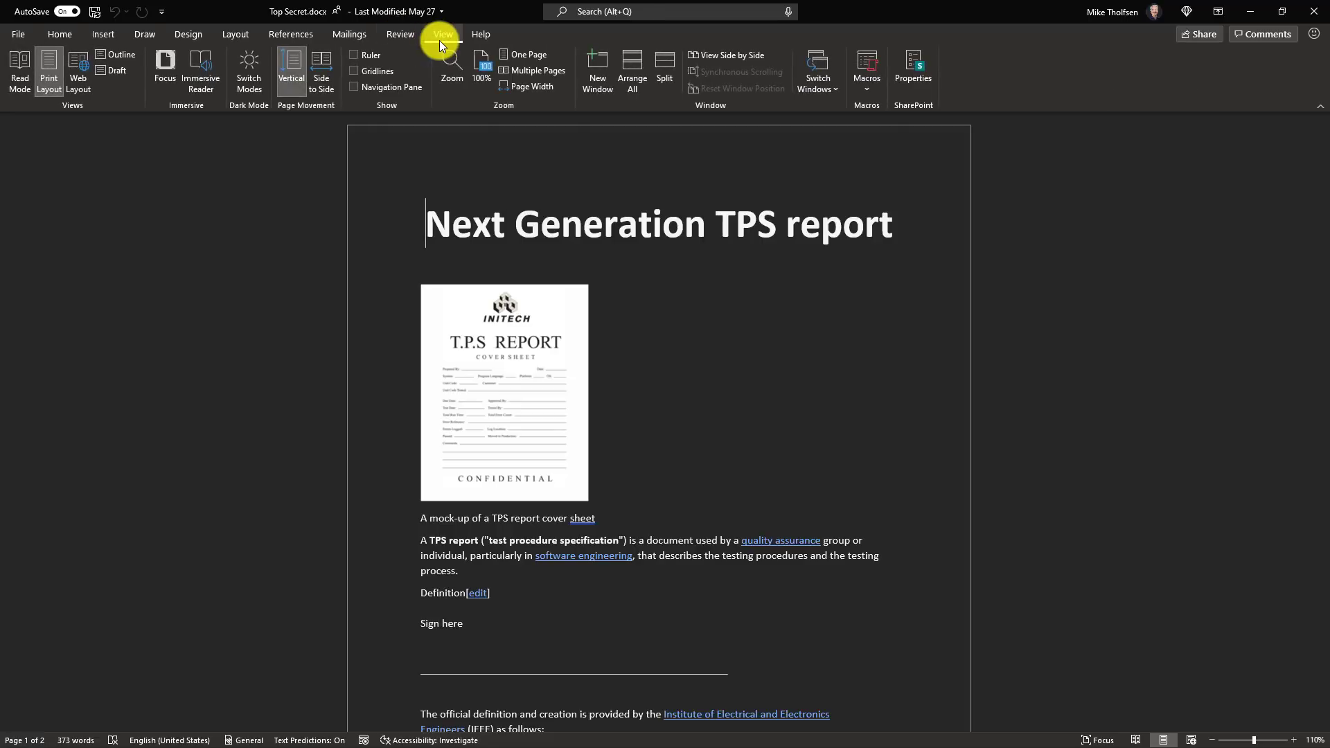
pyautogui.click(250, 84)
pyautogui.click(250, 79)
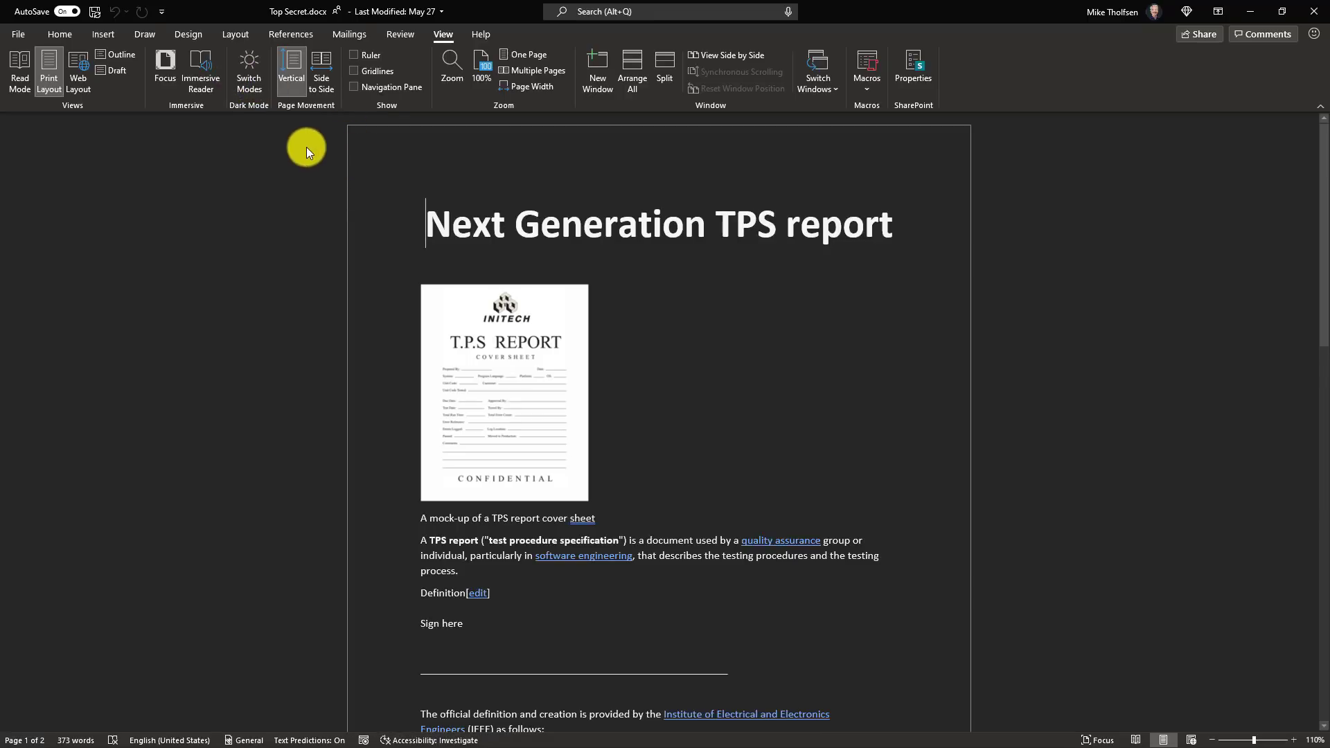
# Step: Switch the TPS report to Focus mode and make the surrounding background blue
pyautogui.click(164, 75)
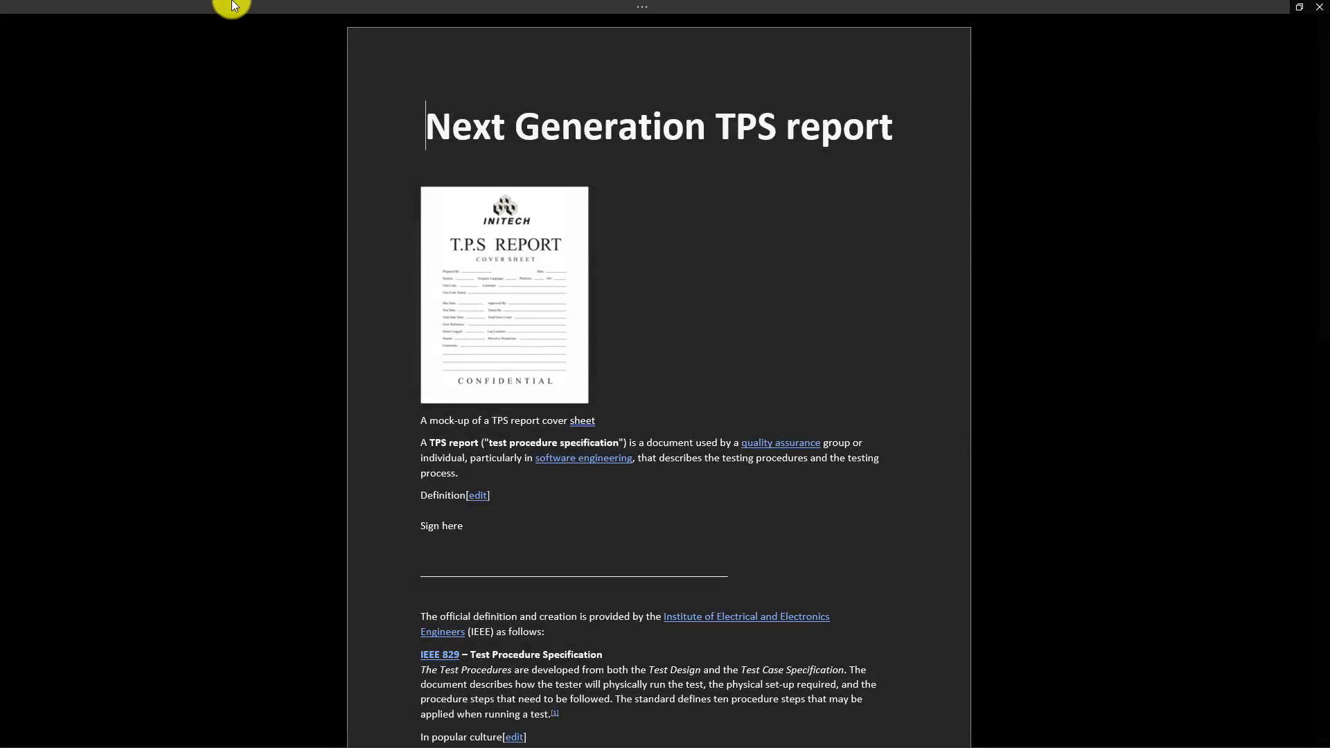
pyautogui.moveTo(253, 3)
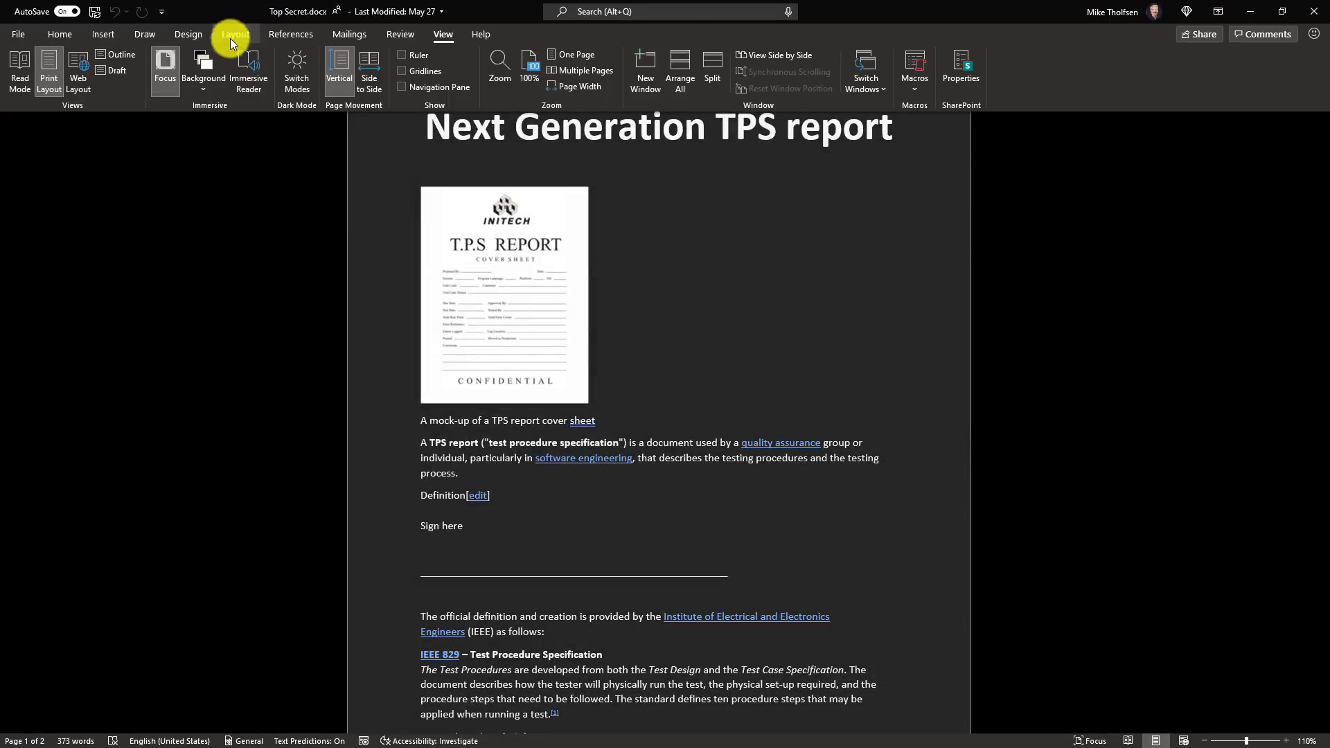
pyautogui.click(204, 79)
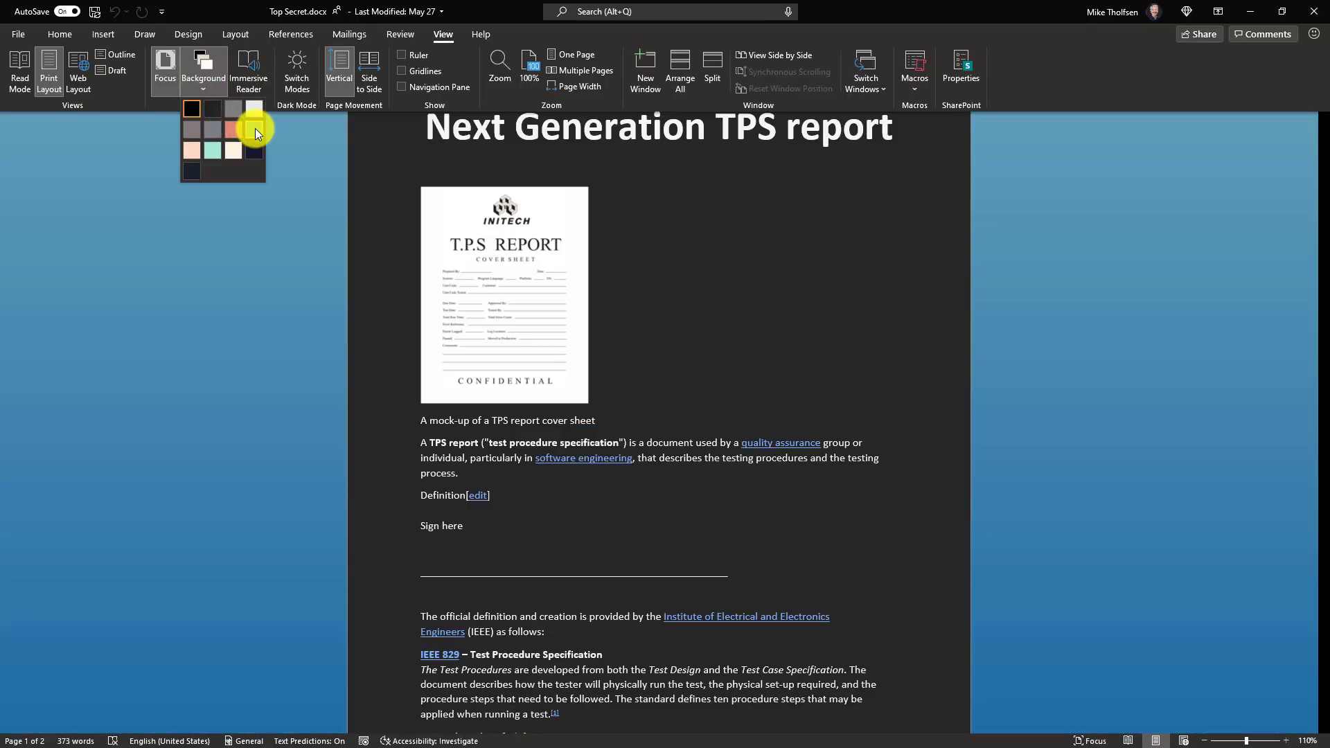
pyautogui.click(254, 129)
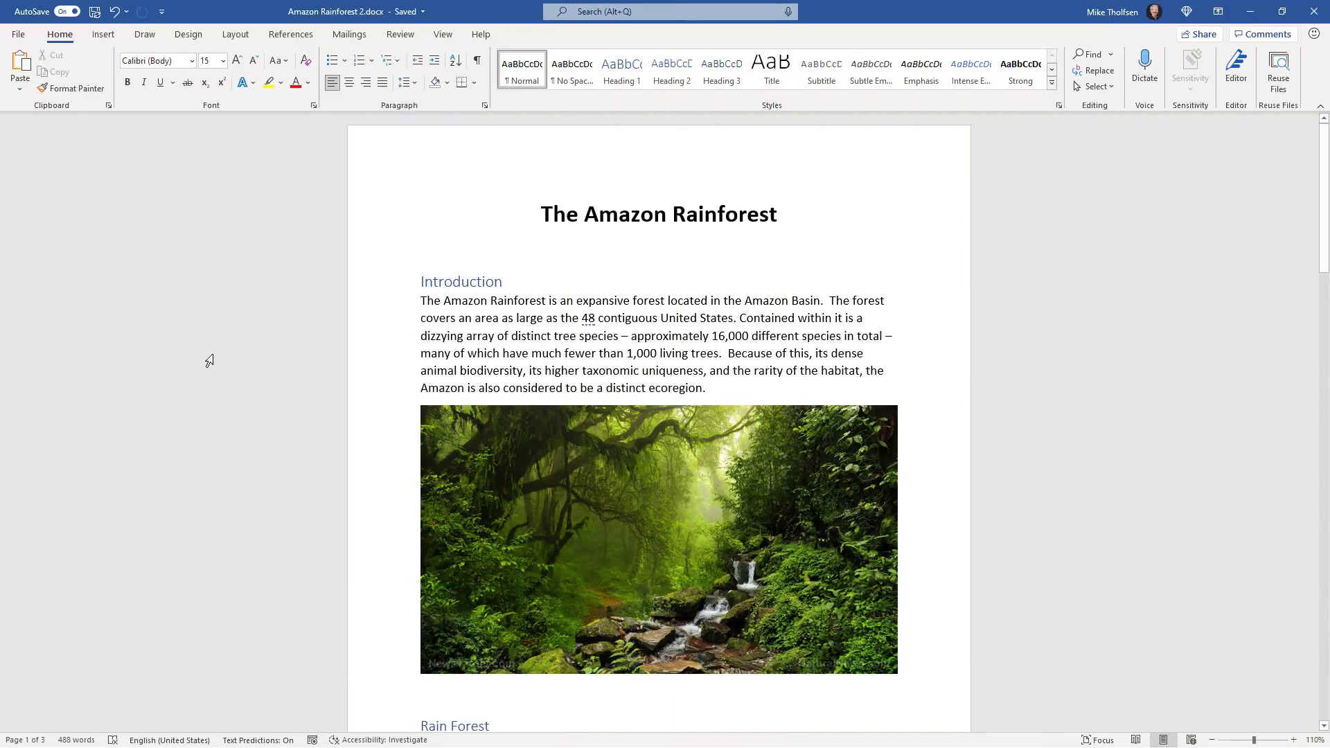
# Step: Transform the rainforest document into a Sway web page, previewing Celestial and Fete before choosing Bokeh
pyautogui.click(23, 33)
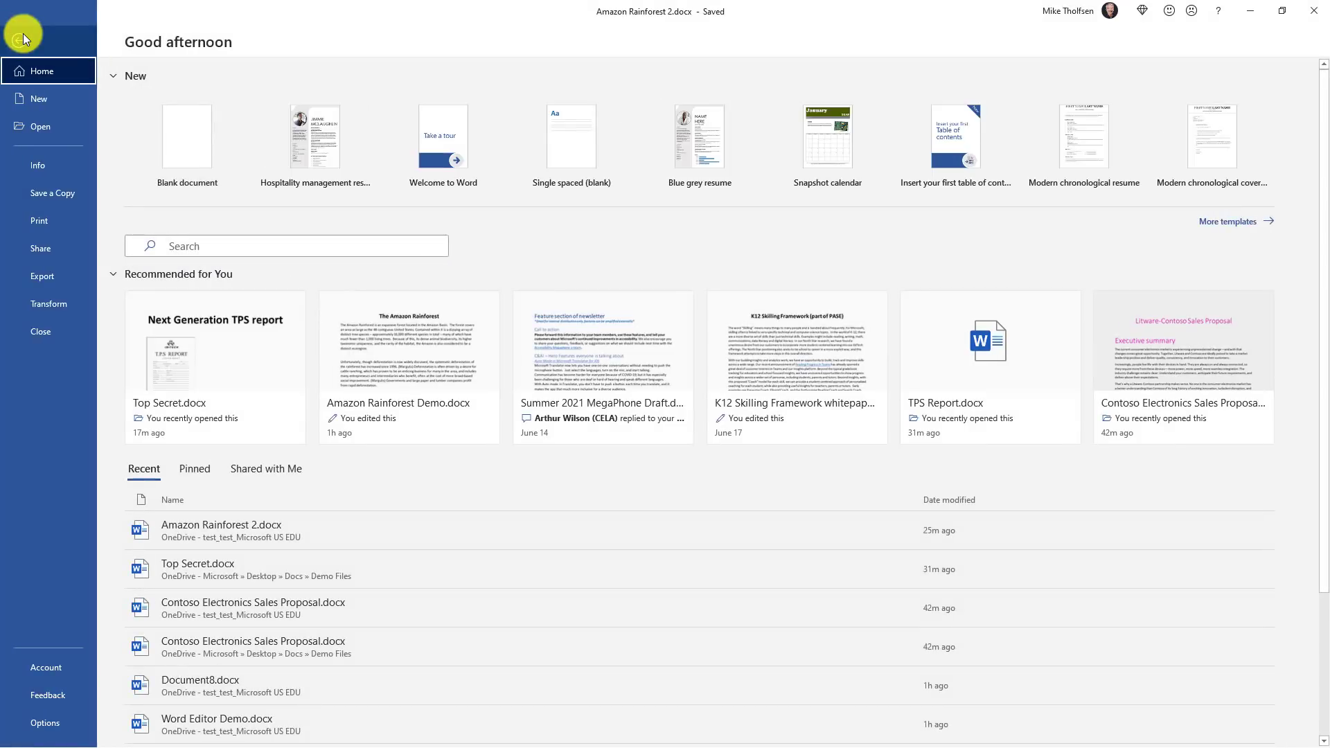
pyautogui.click(82, 304)
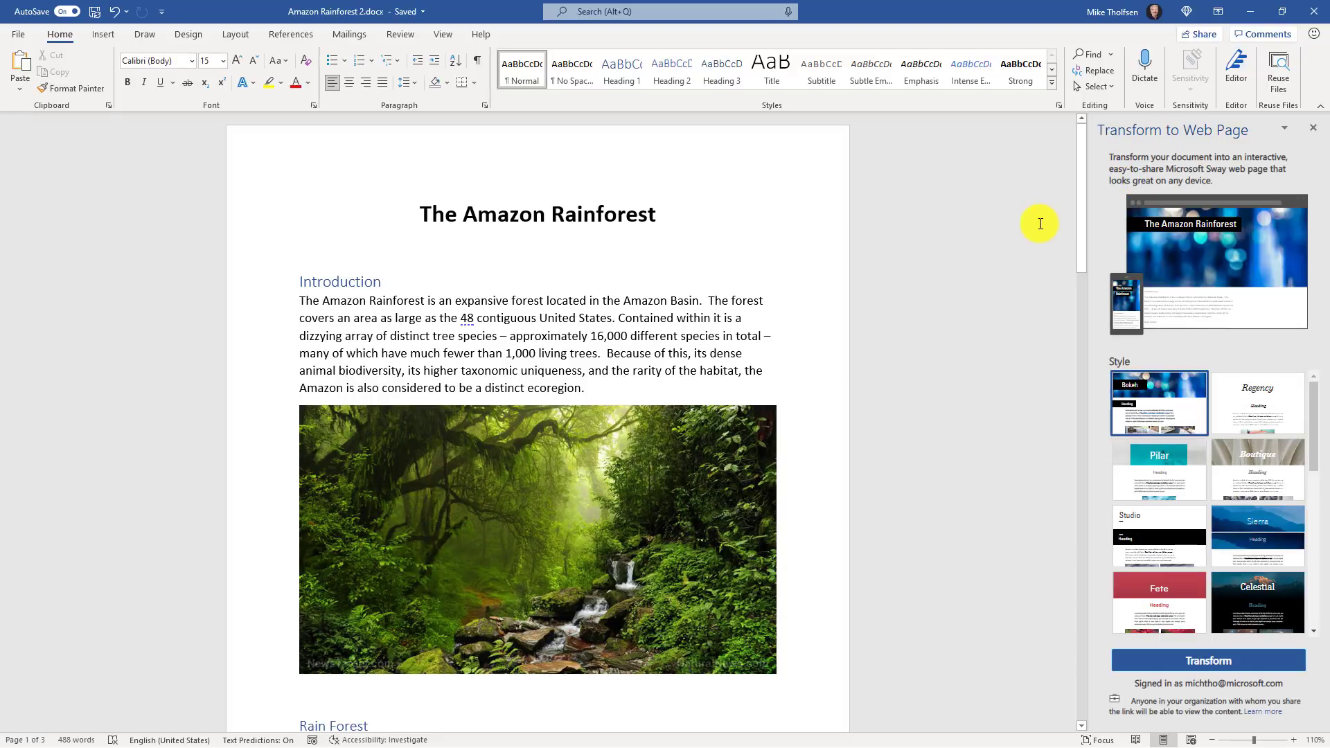
pyautogui.scroll(-1, 1217, 503)
pyautogui.click(1252, 540)
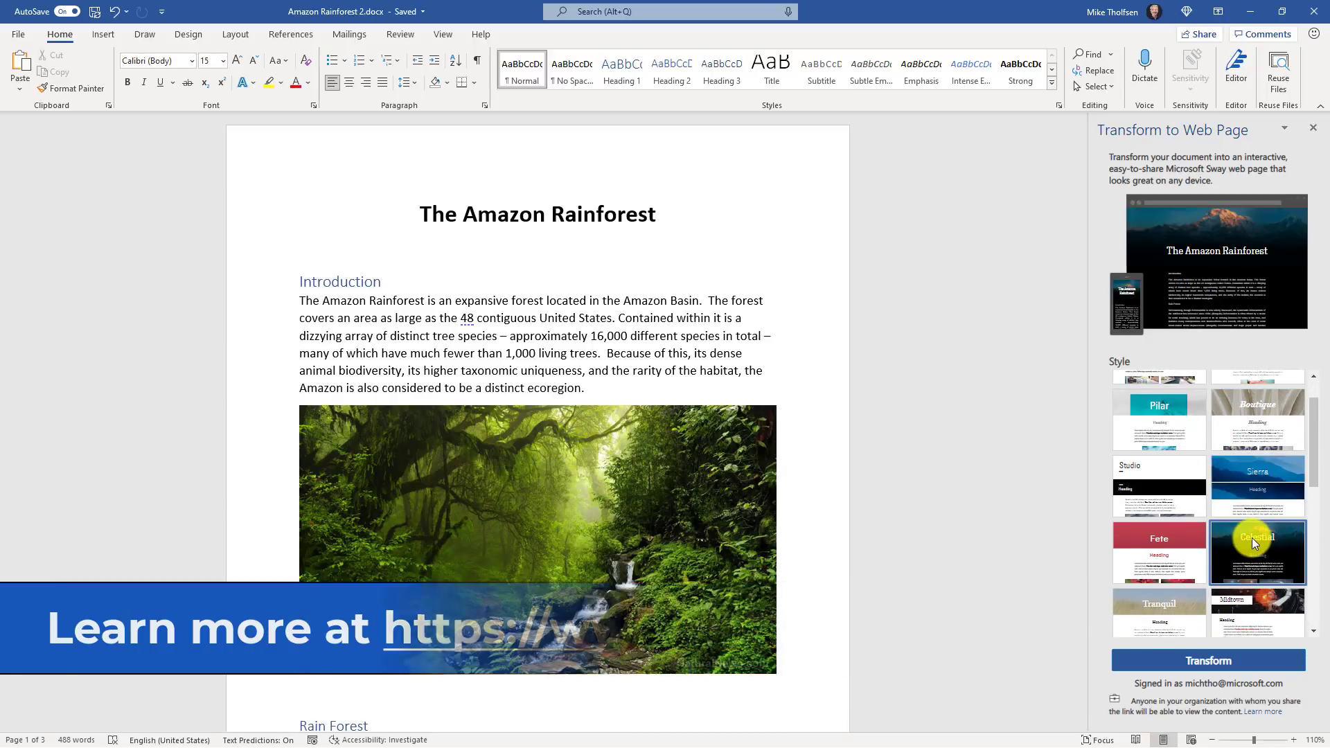
pyautogui.click(1182, 528)
pyautogui.scroll(1, 1183, 511)
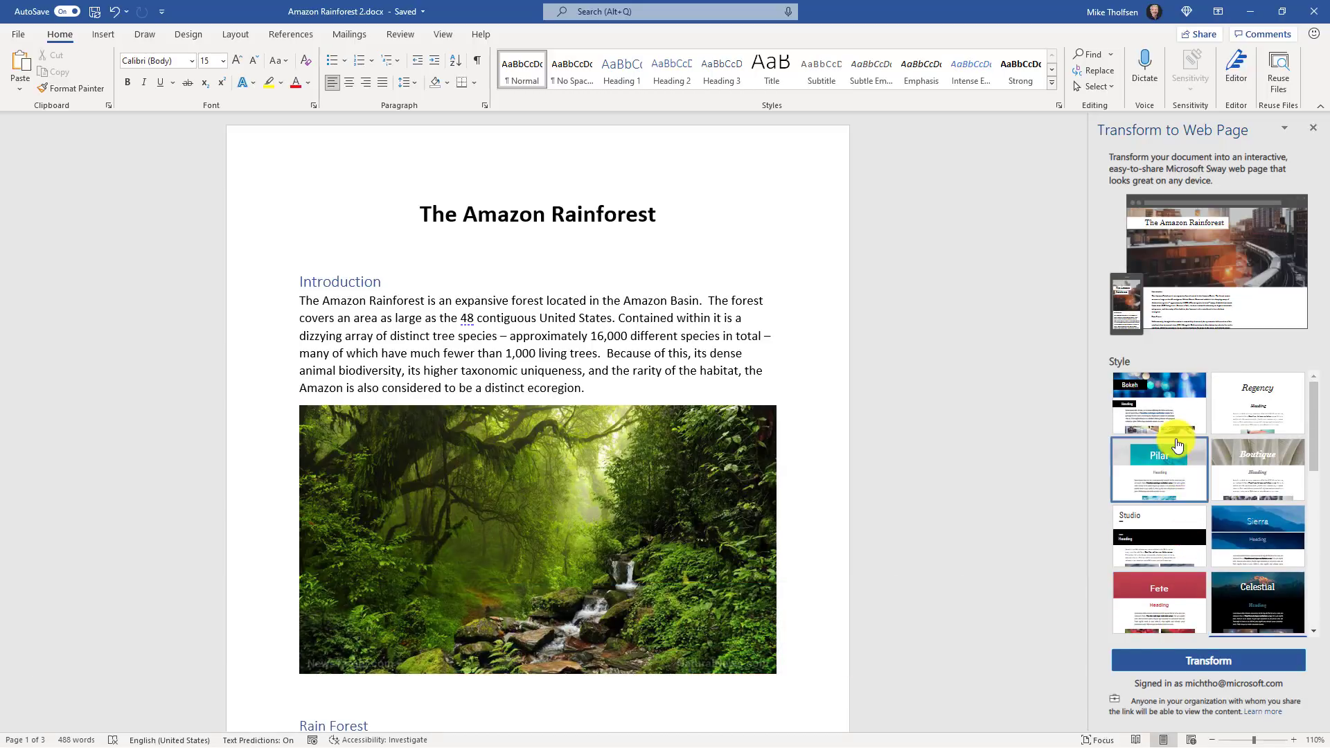
pyautogui.click(1147, 403)
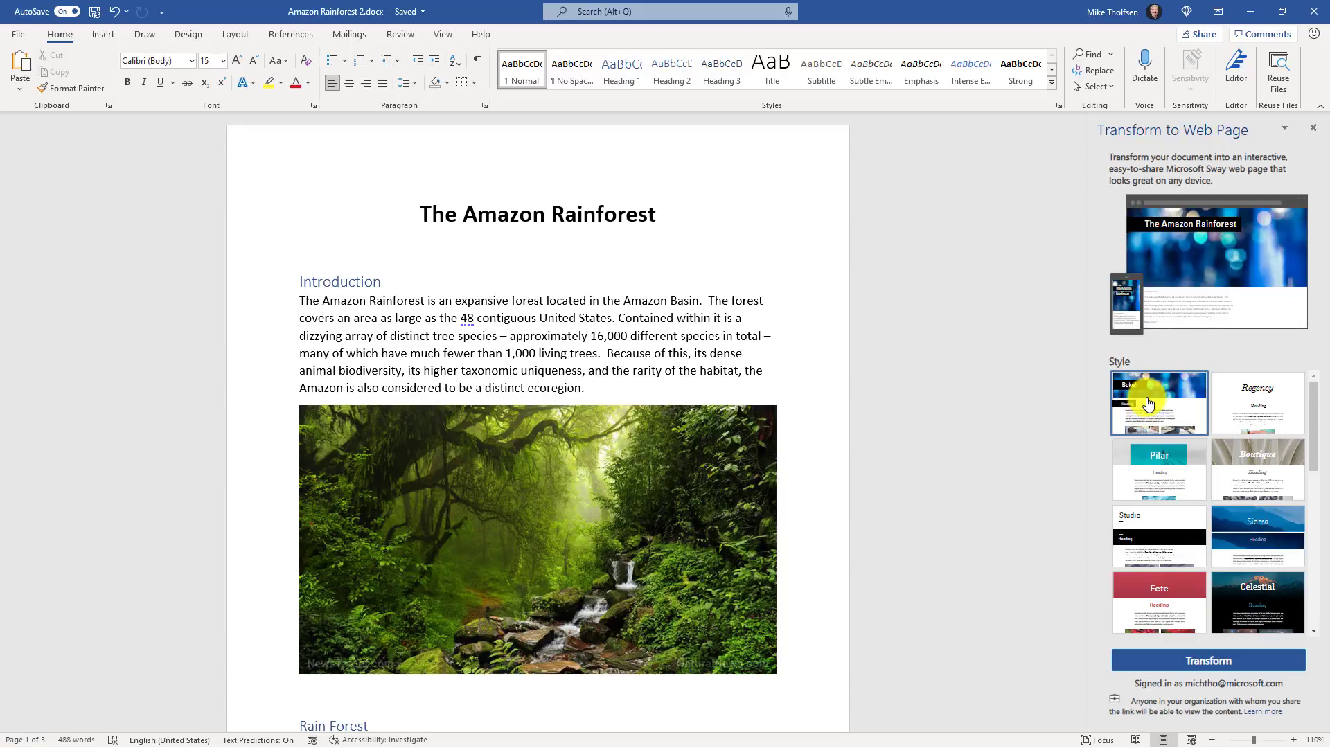
pyautogui.click(1268, 663)
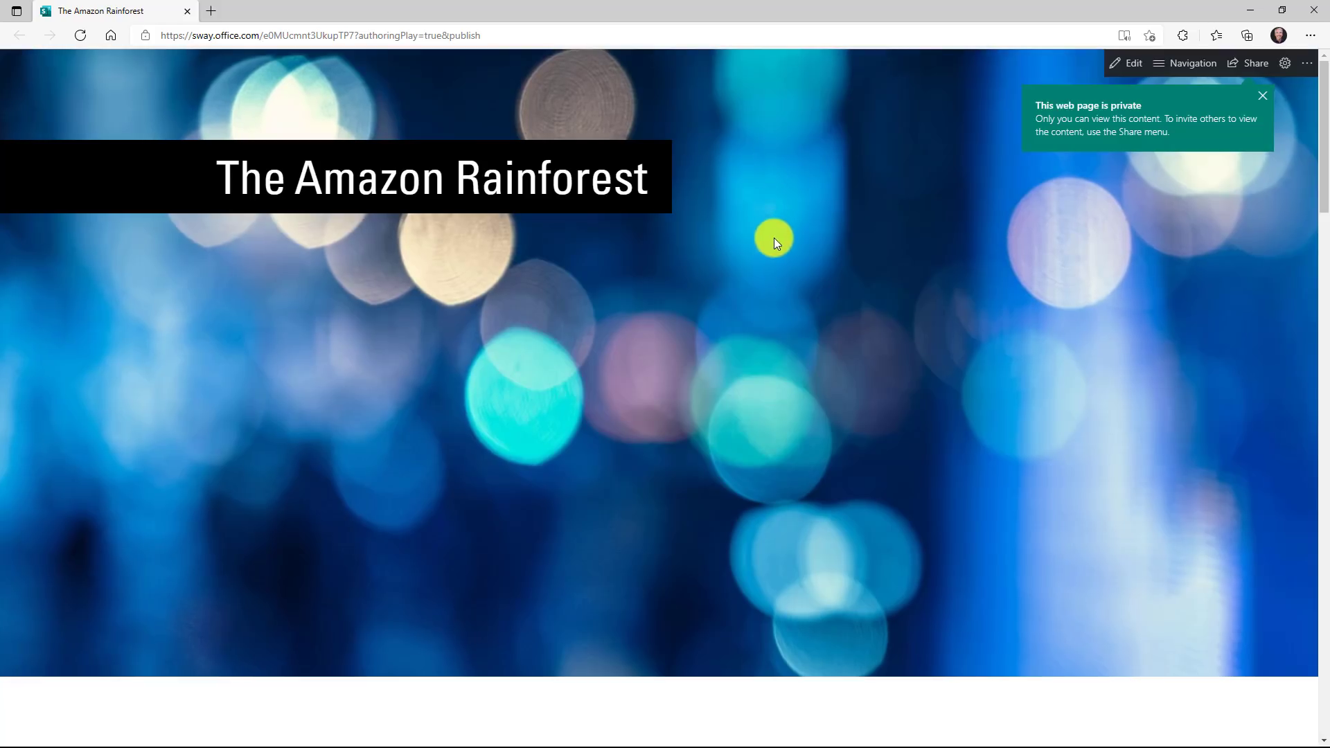
# Step: Scroll down through the Amazon Rainforest Sway to the river image and back to the top
pyautogui.scroll(-5, 774, 238)
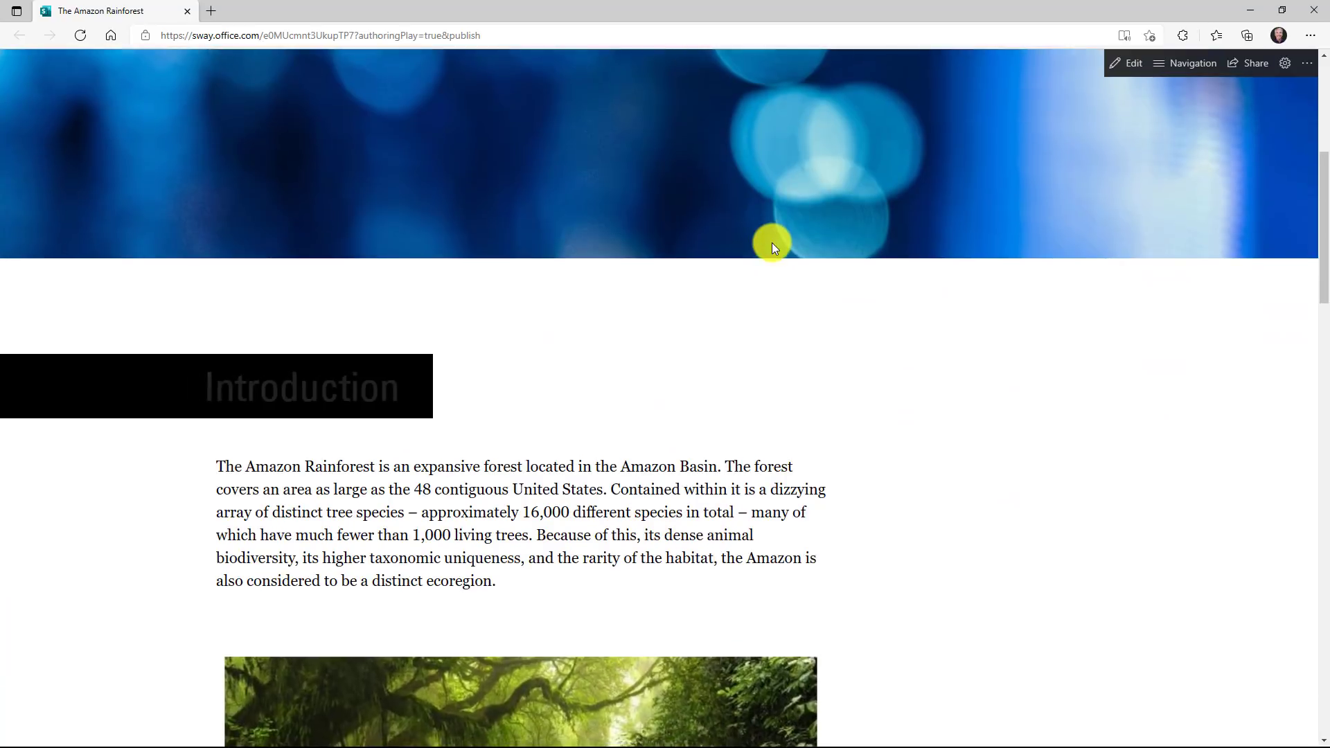
pyautogui.scroll(-12, 772, 243)
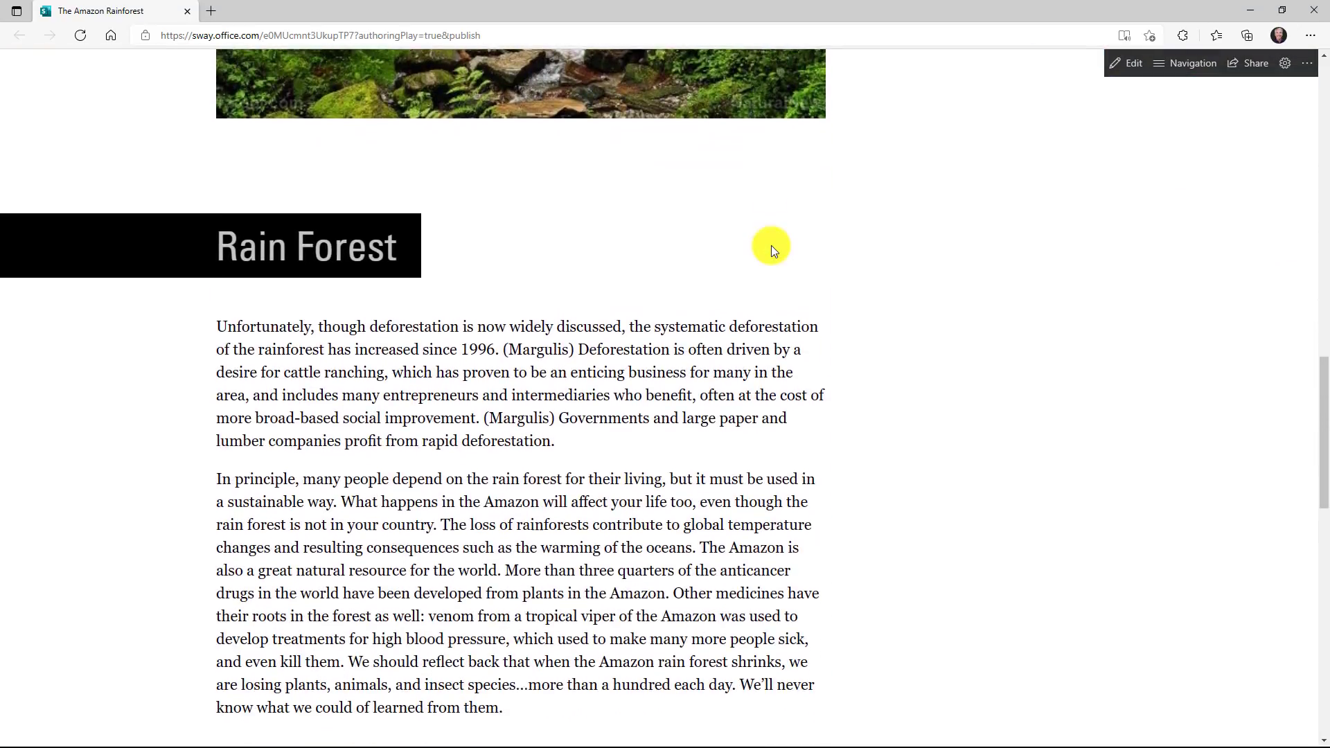
pyautogui.scroll(-8, 771, 245)
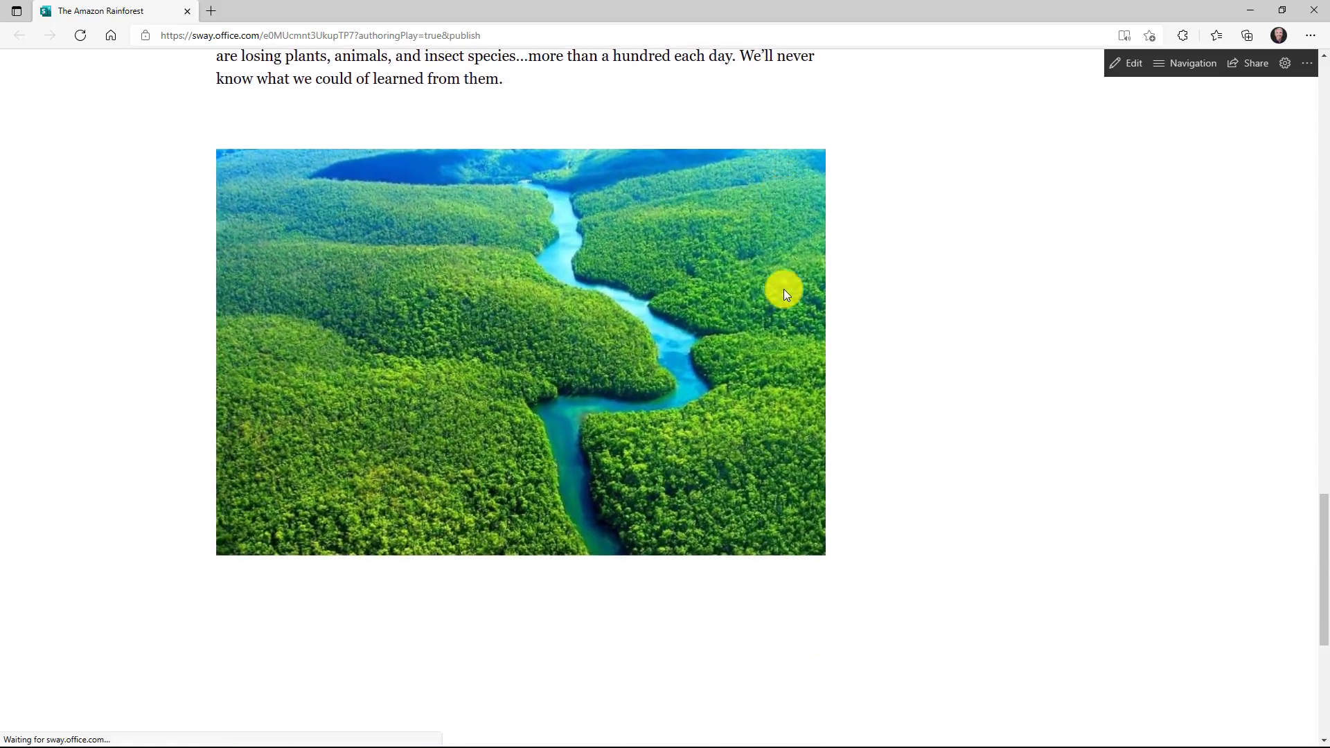
pyautogui.scroll(-5, 783, 288)
pyautogui.scroll(8, 784, 288)
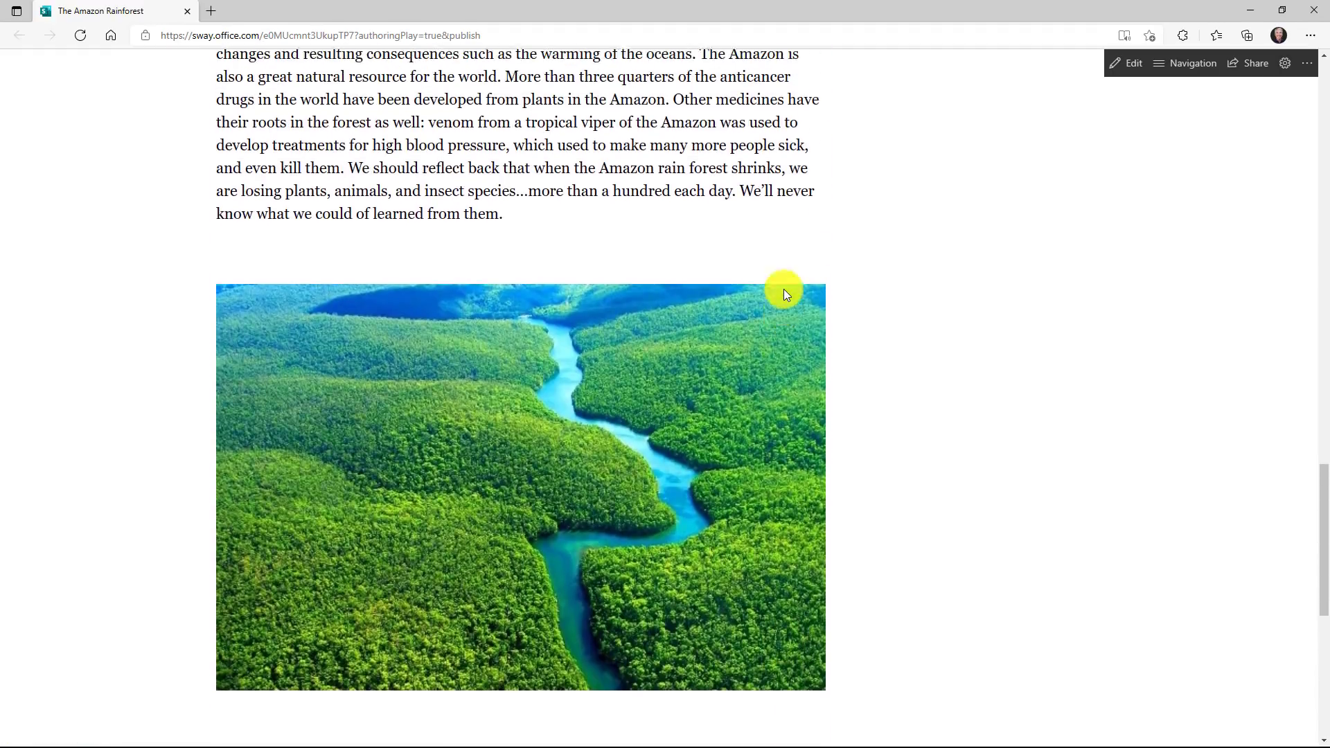
pyautogui.scroll(15, 783, 289)
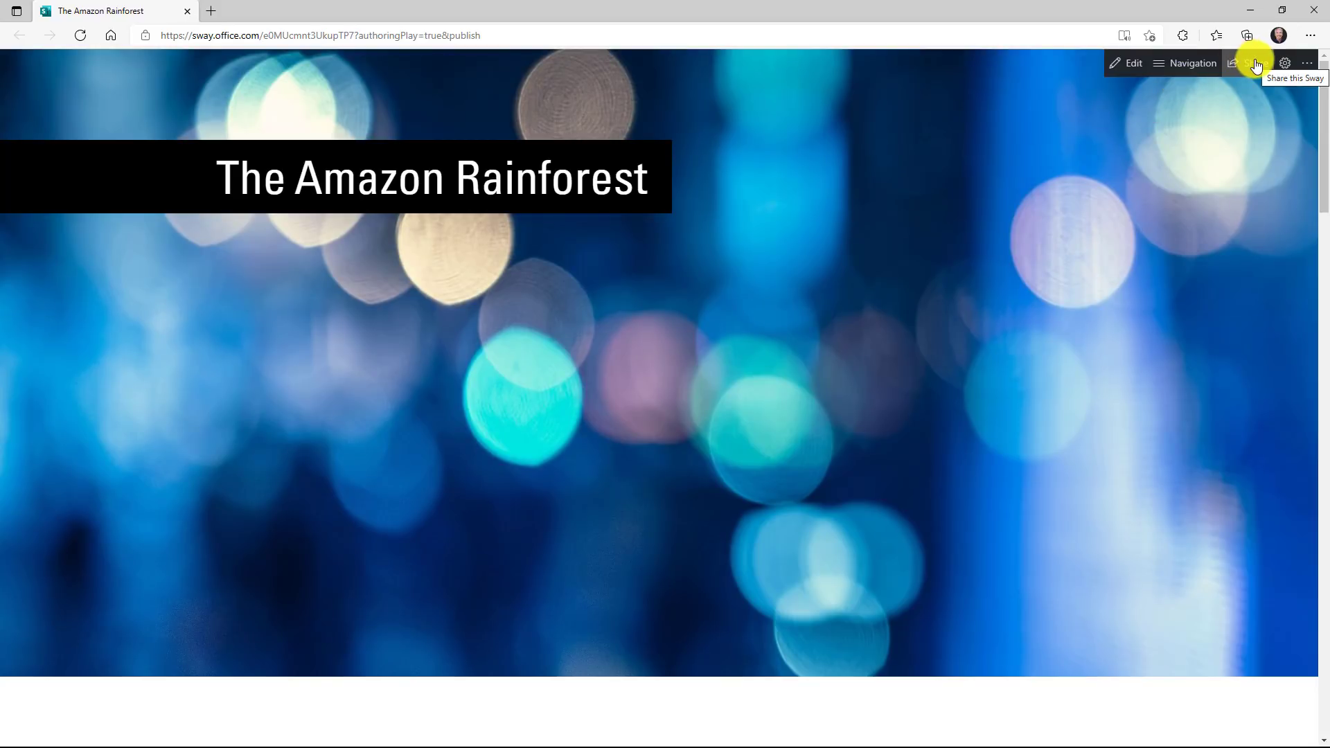
# Step: Open the Sway in the Storyline editor and select the forest image card
pyautogui.click(1127, 66)
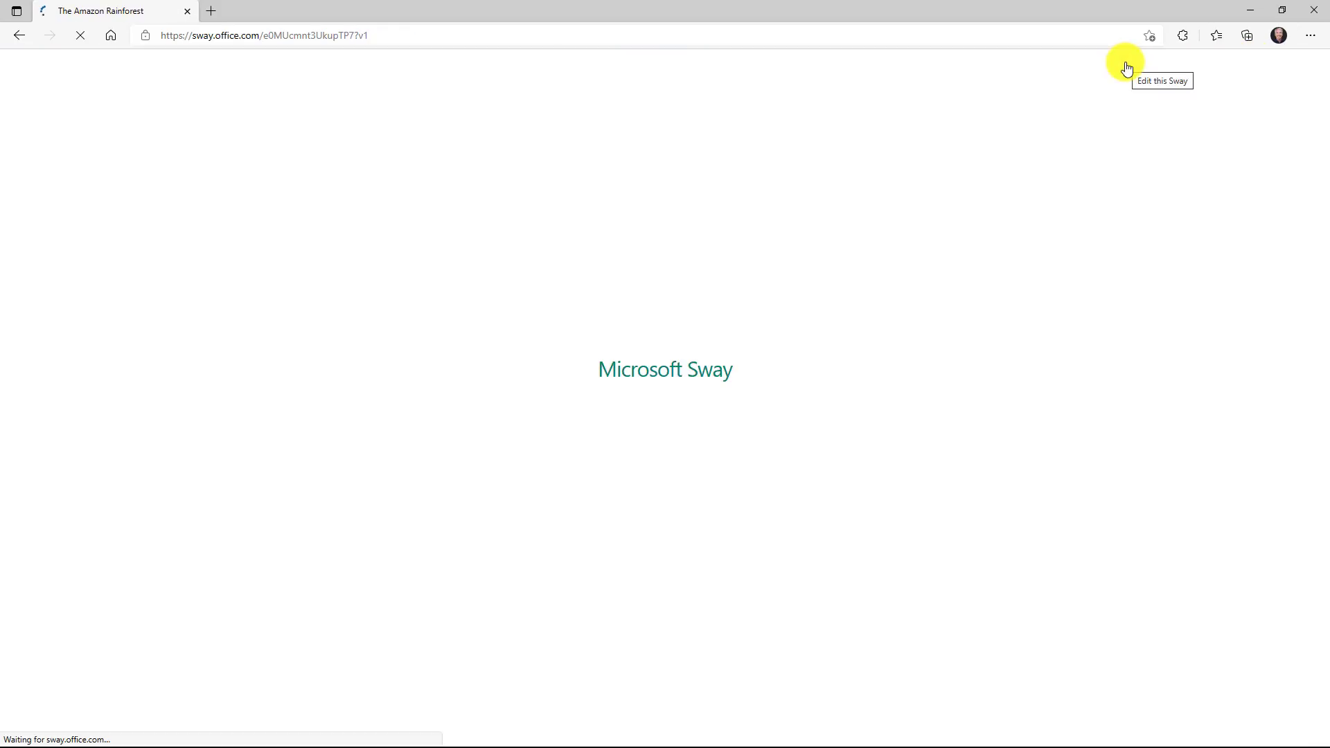
pyautogui.scroll(-4, 614, 436)
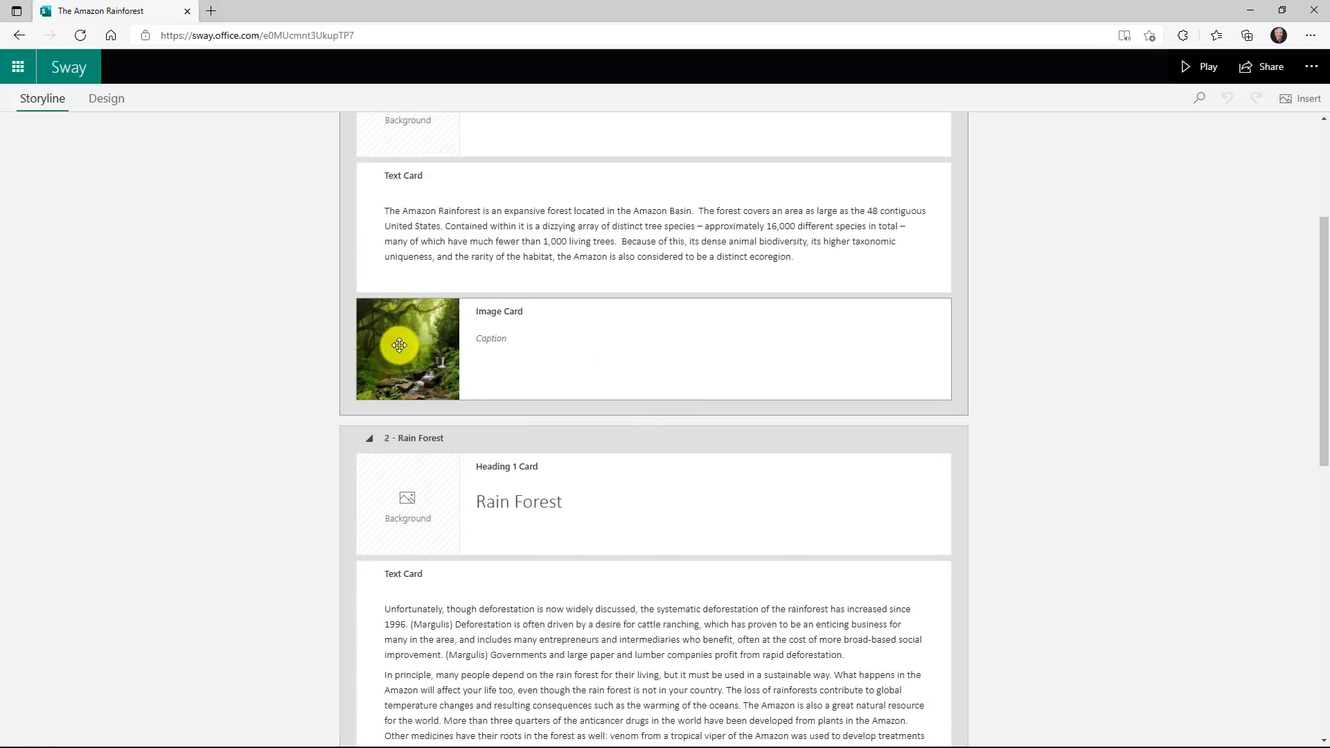
pyautogui.click(406, 346)
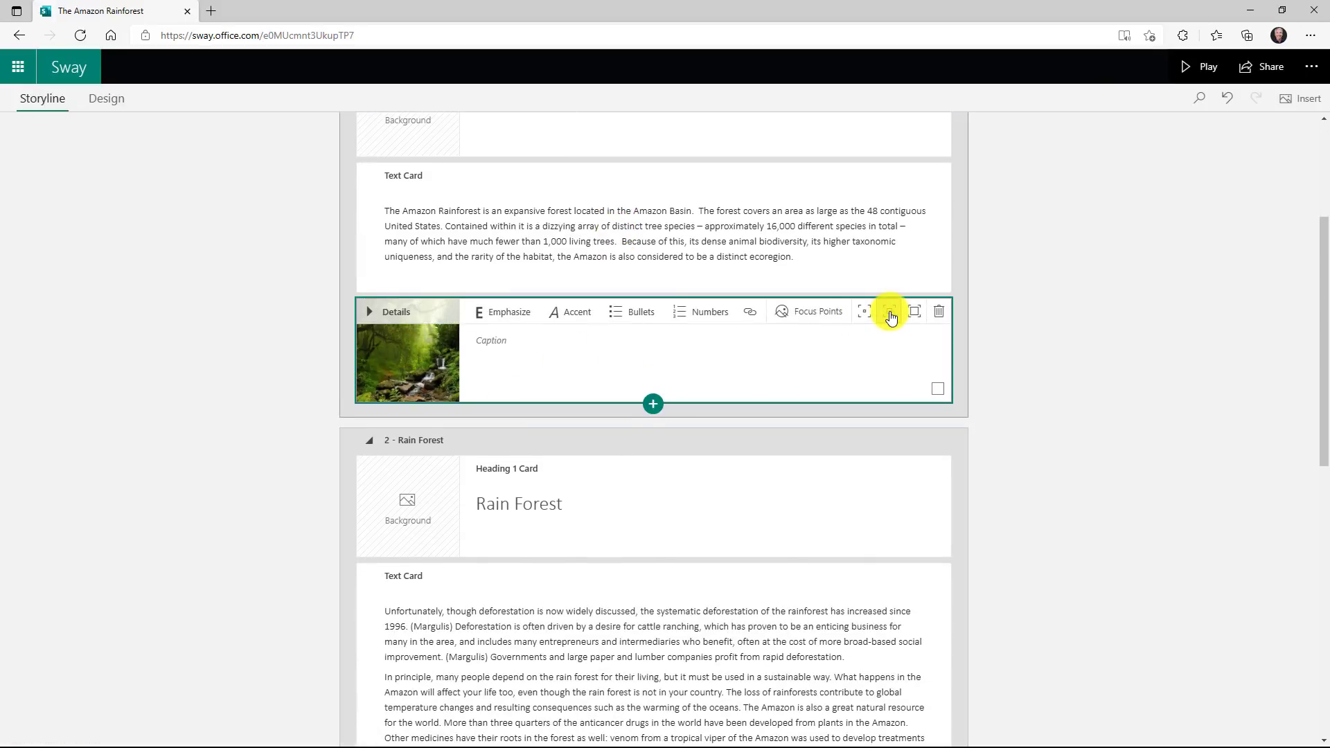
pyautogui.scroll(-5, 582, 527)
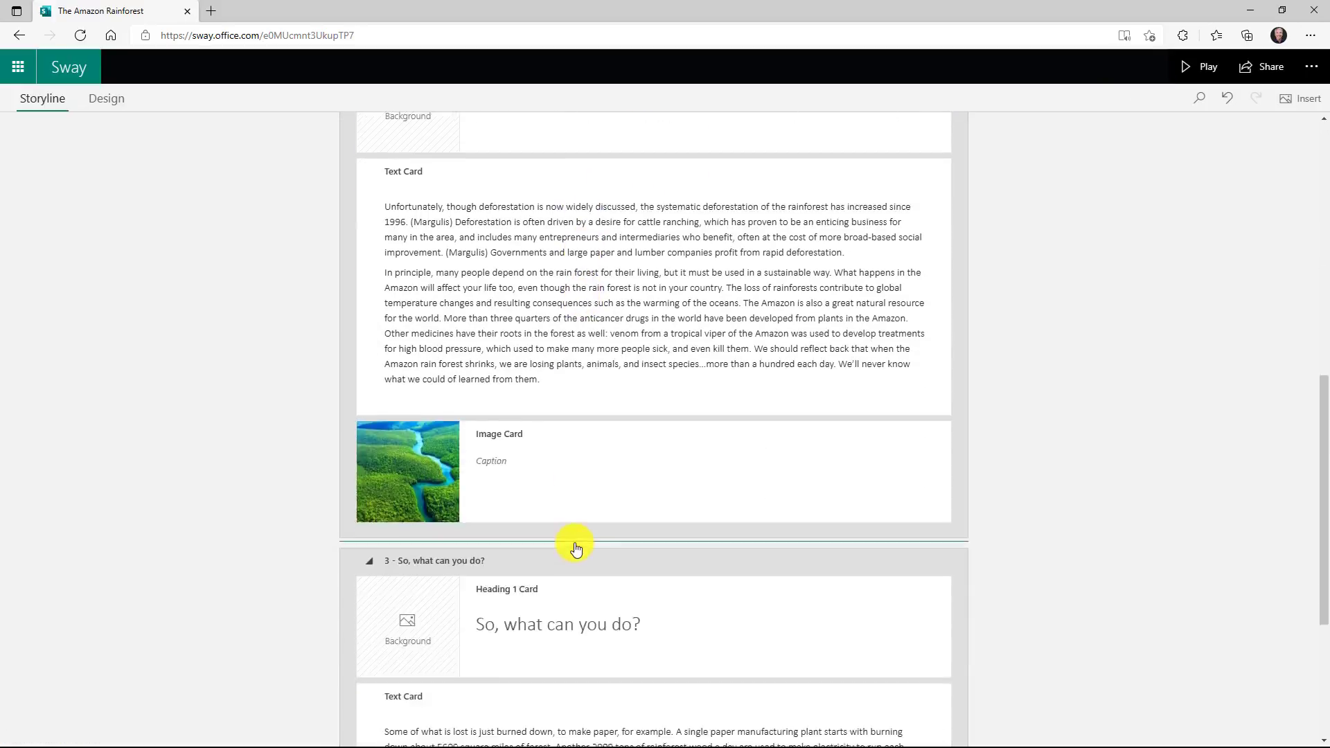
pyautogui.scroll(10, 575, 547)
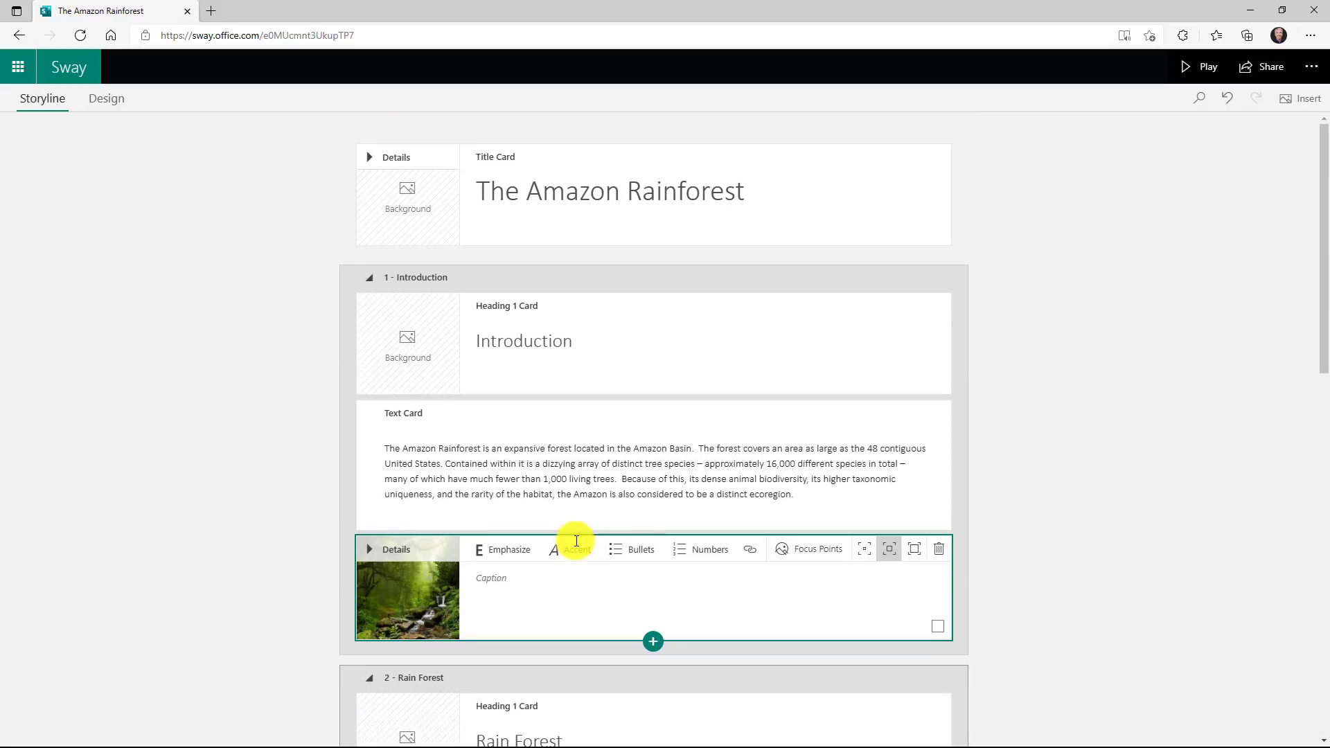
# Step: Play the Amazon Rainforest Sway, scroll through it, and copy its visual link thumbnail
pyautogui.click(1188, 67)
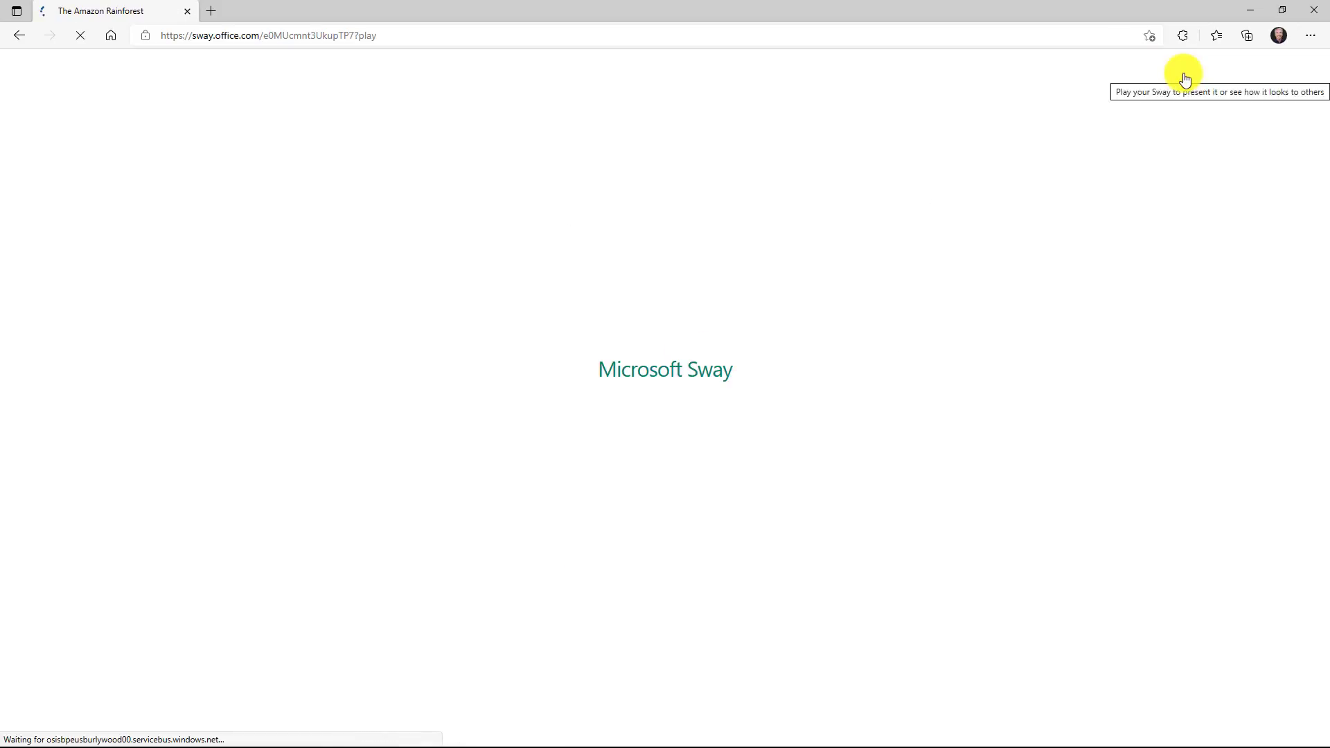
pyautogui.scroll(-10, 819, 414)
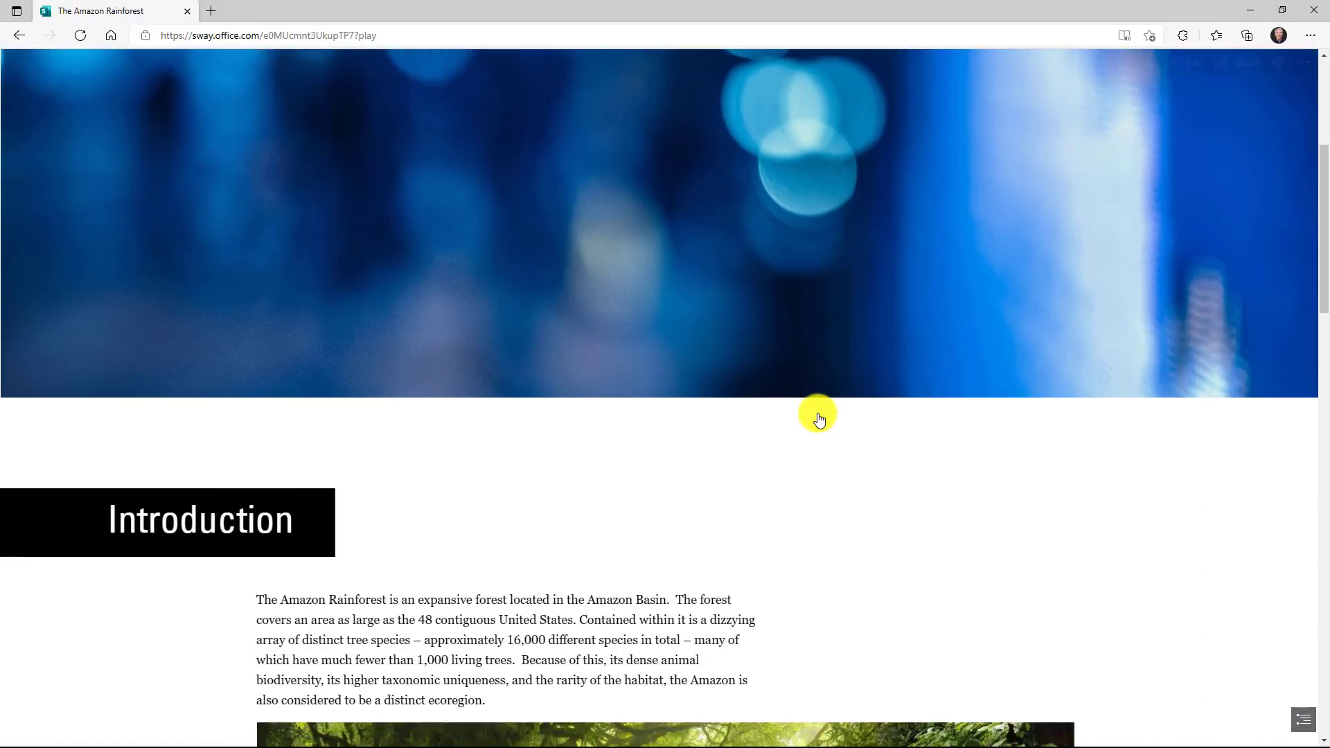
pyautogui.scroll(-9, 817, 413)
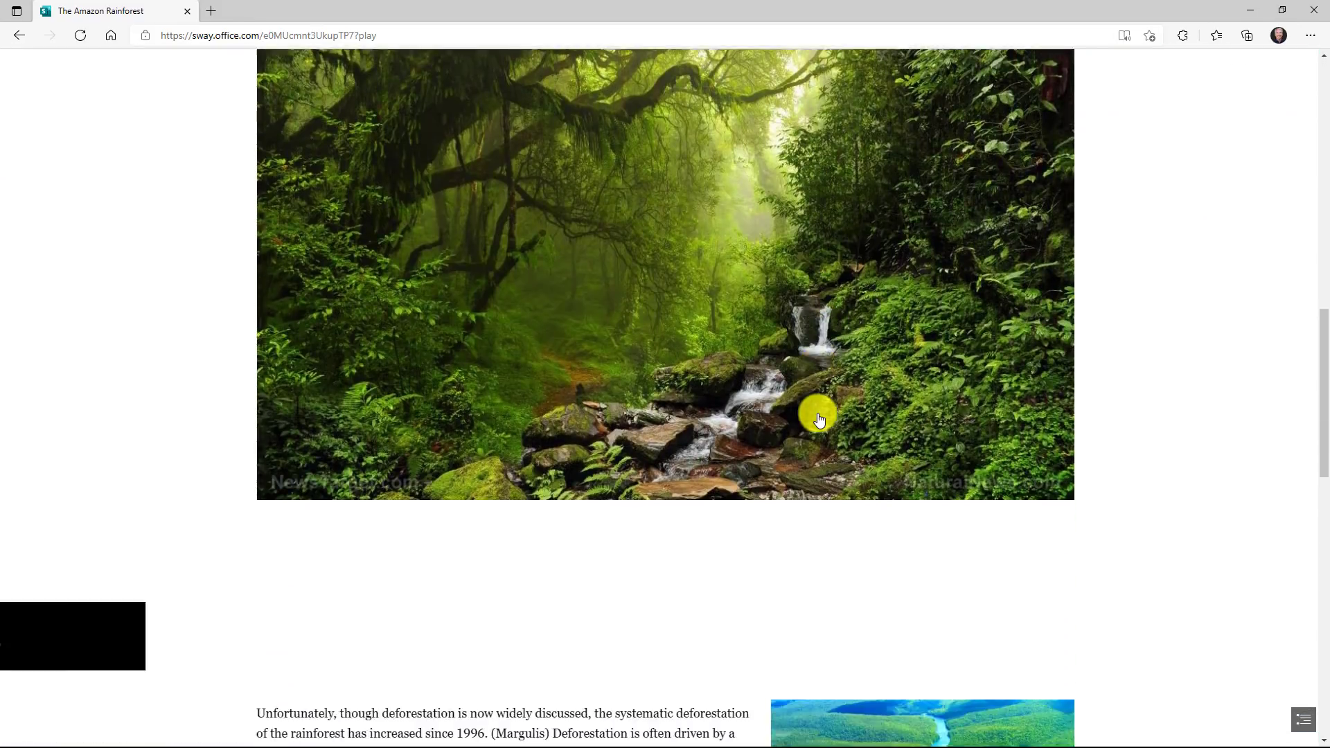
pyautogui.scroll(19, 818, 412)
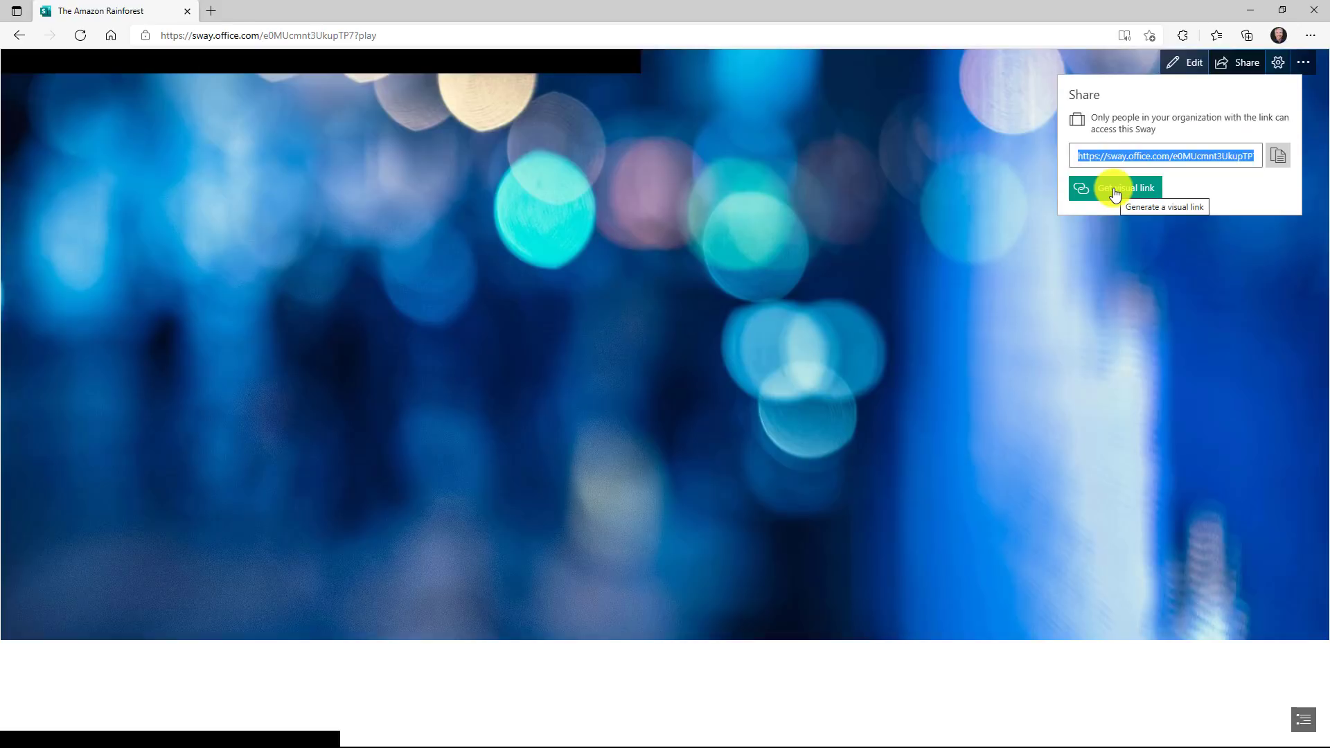
pyautogui.click(1115, 191)
pyautogui.click(723, 540)
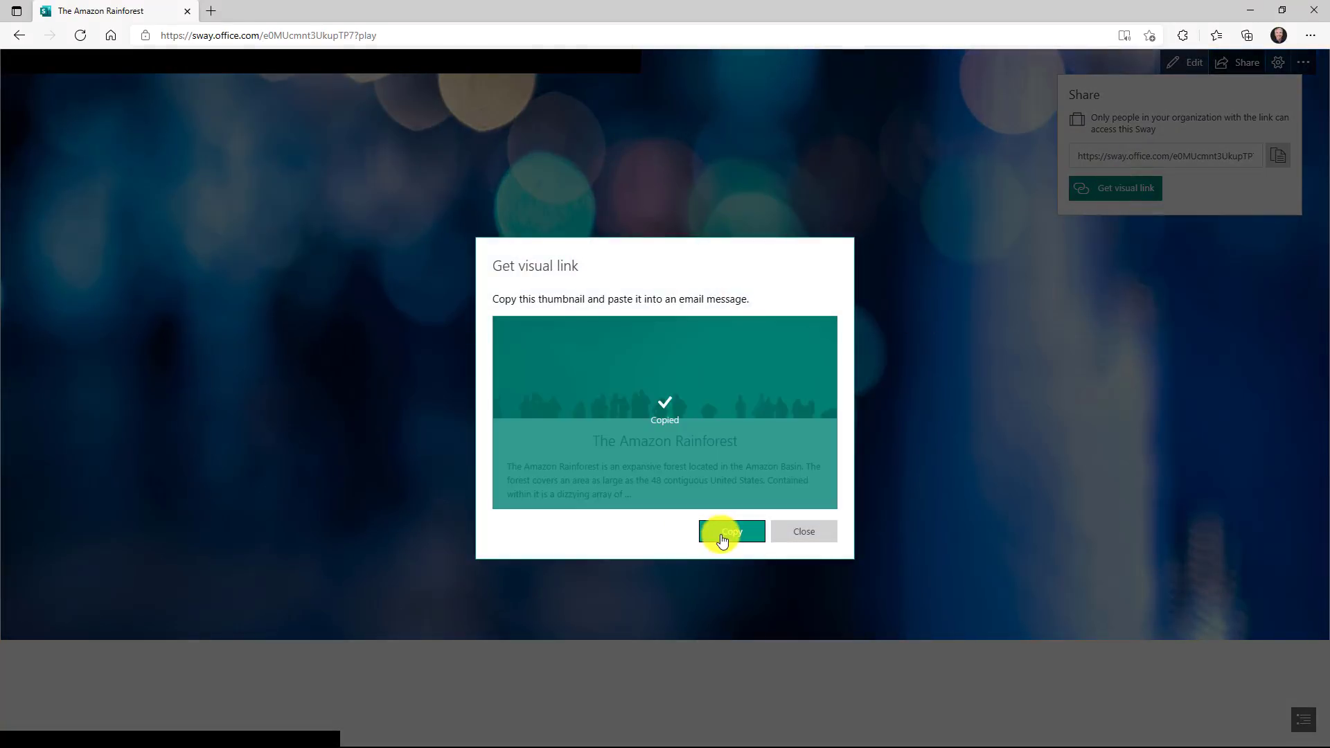
# Step: Close the visual link dialog and display the report's comments from the Review tab
pyautogui.click(805, 532)
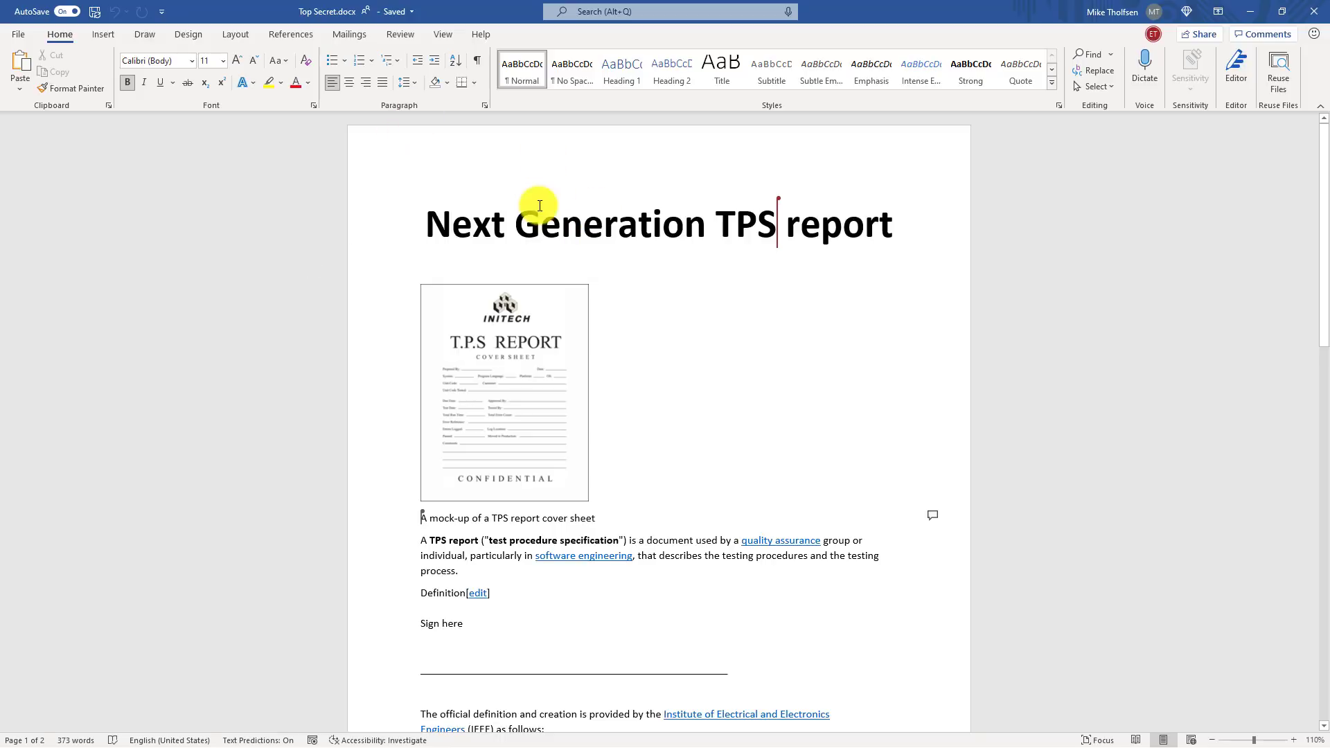
pyautogui.click(401, 36)
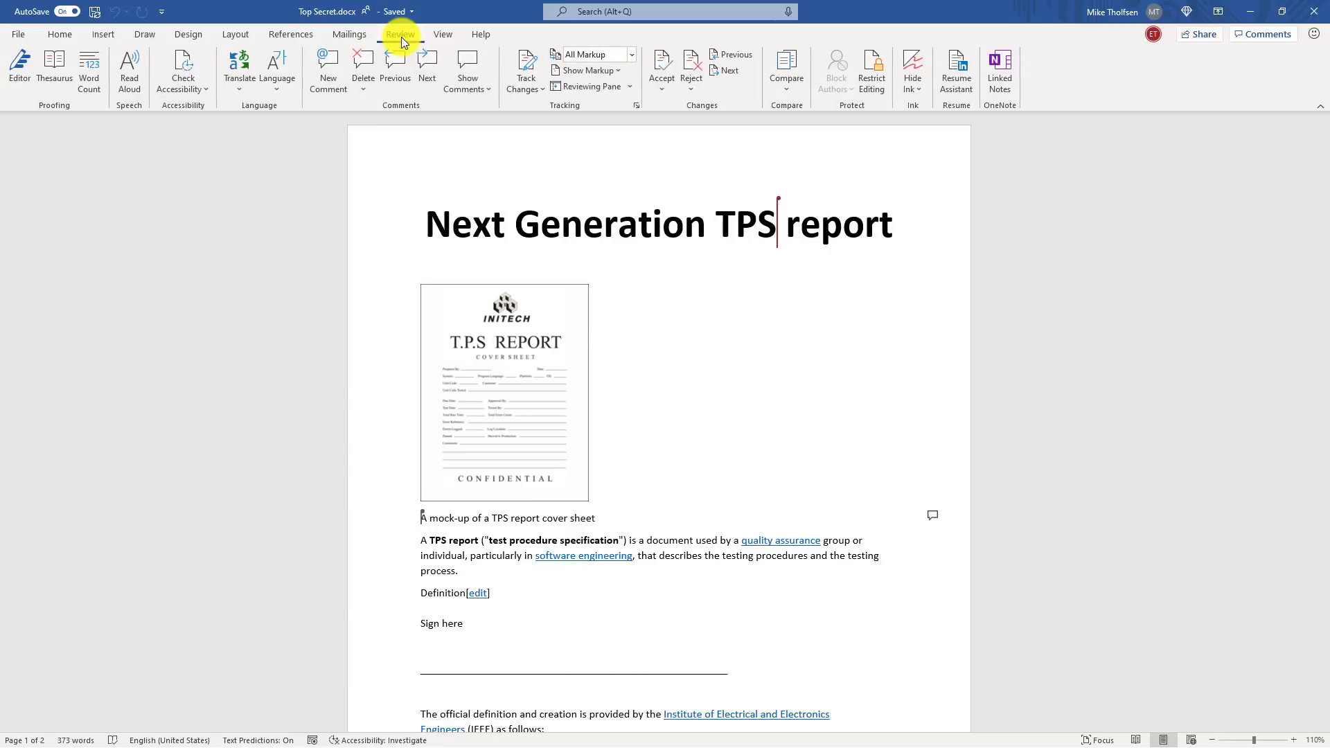
pyautogui.click(469, 57)
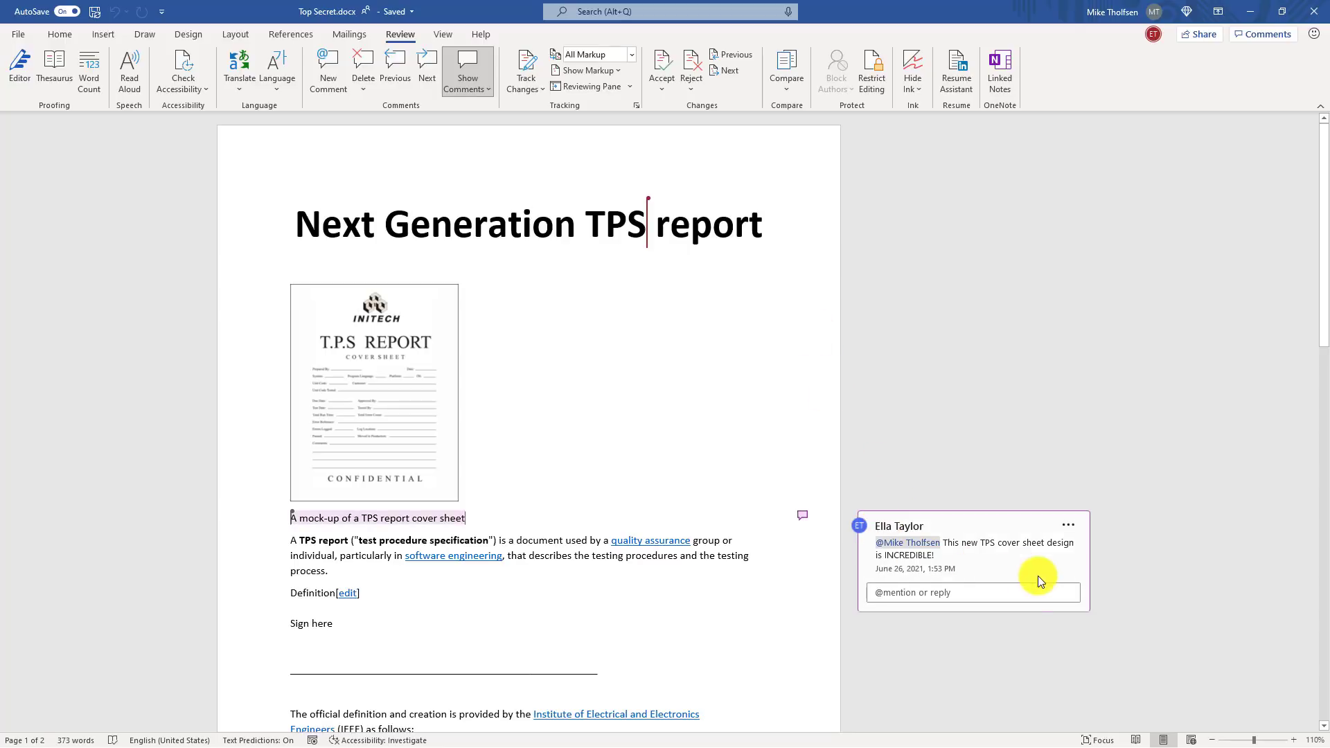
pyautogui.click(458, 86)
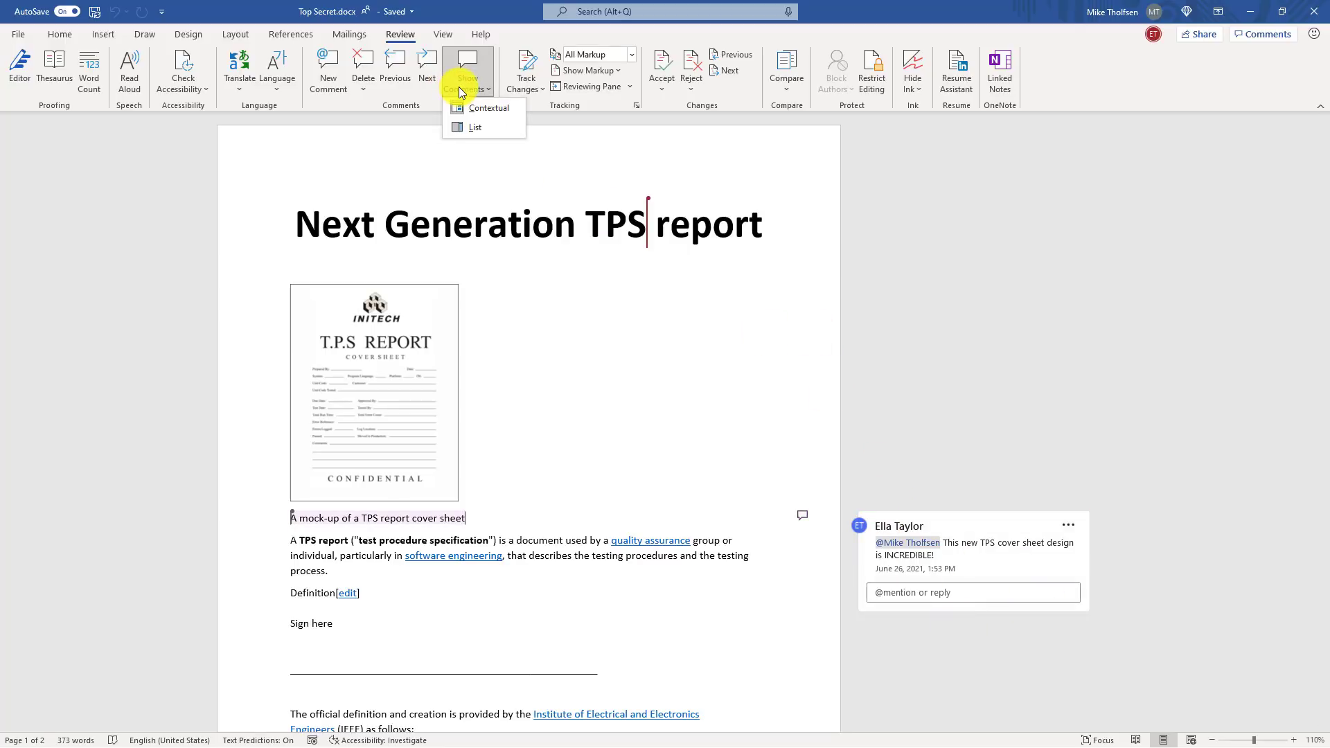
pyautogui.click(480, 129)
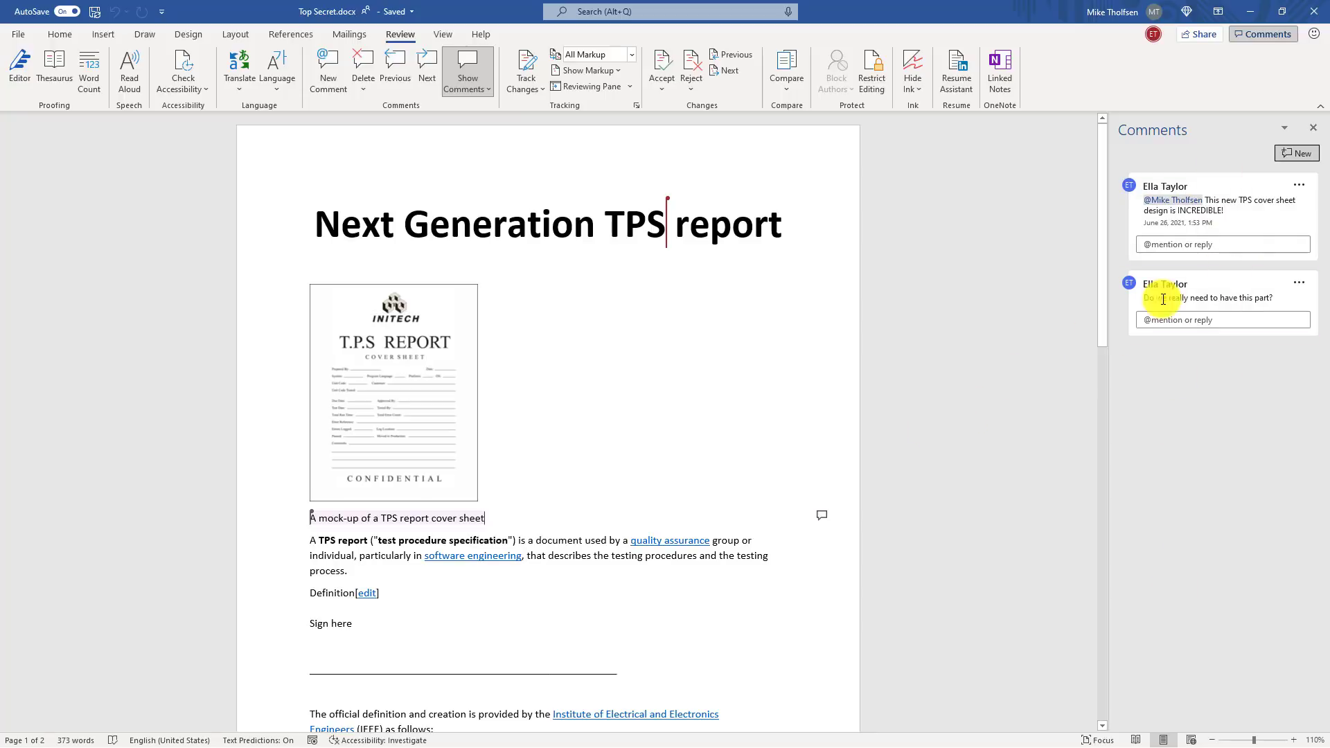
pyautogui.click(471, 90)
pyautogui.click(488, 109)
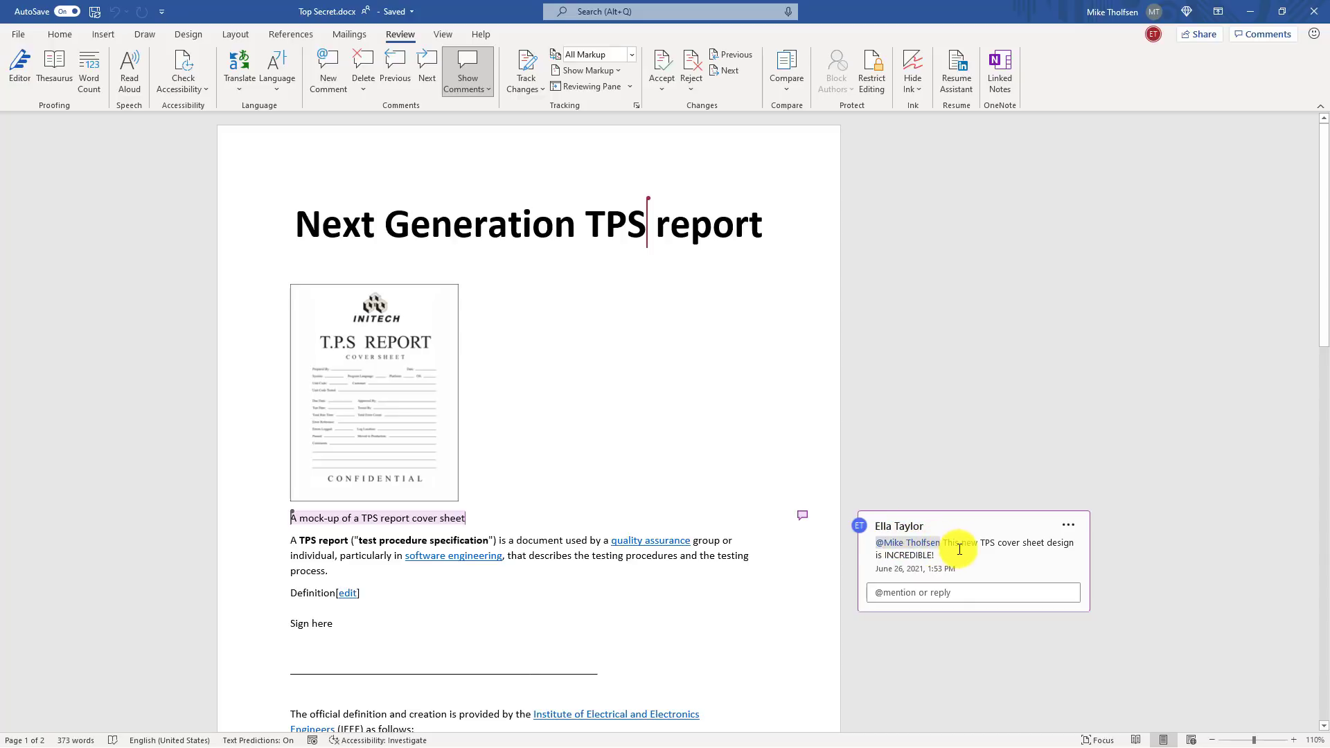
pyautogui.click(918, 592)
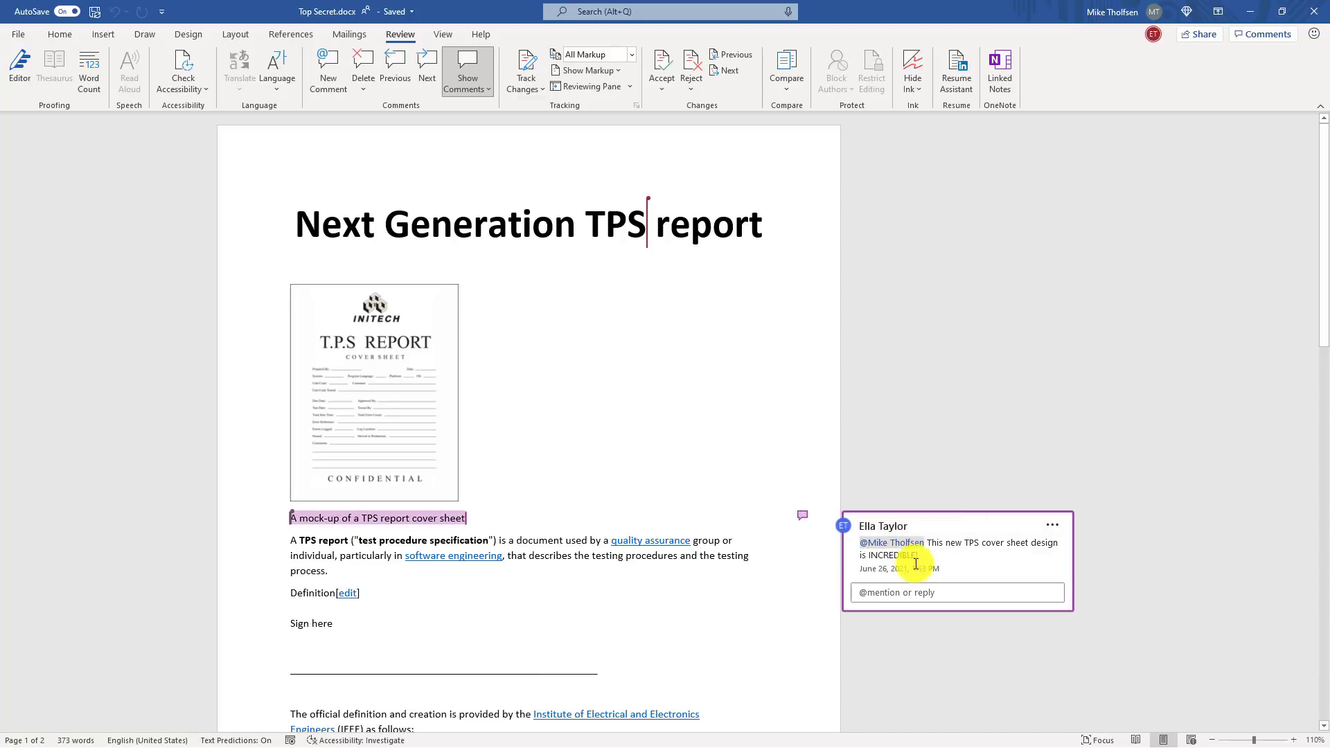
pyautogui.click(895, 590)
pyautogui.write('@')
pyautogui.press('Return')
pyautogui.write('Thanks!')
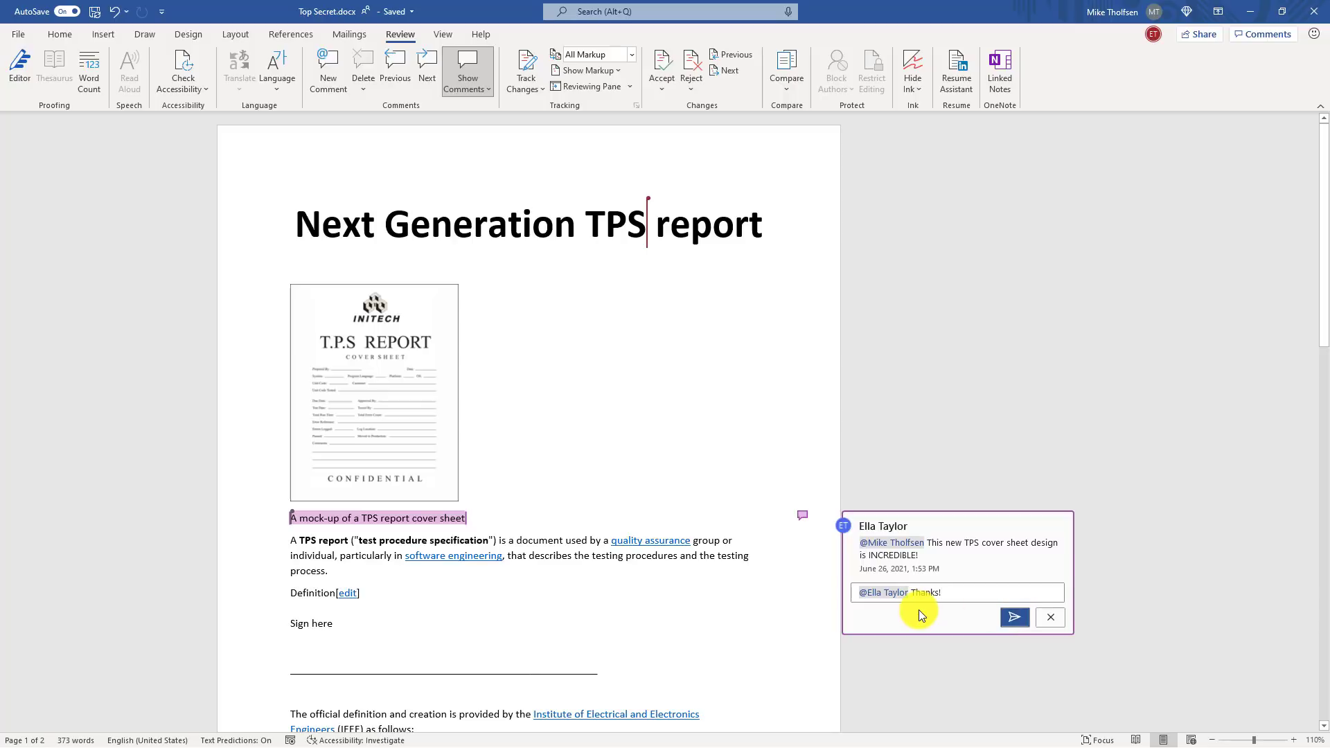
pyautogui.hotkey('ctrl', 'Return')
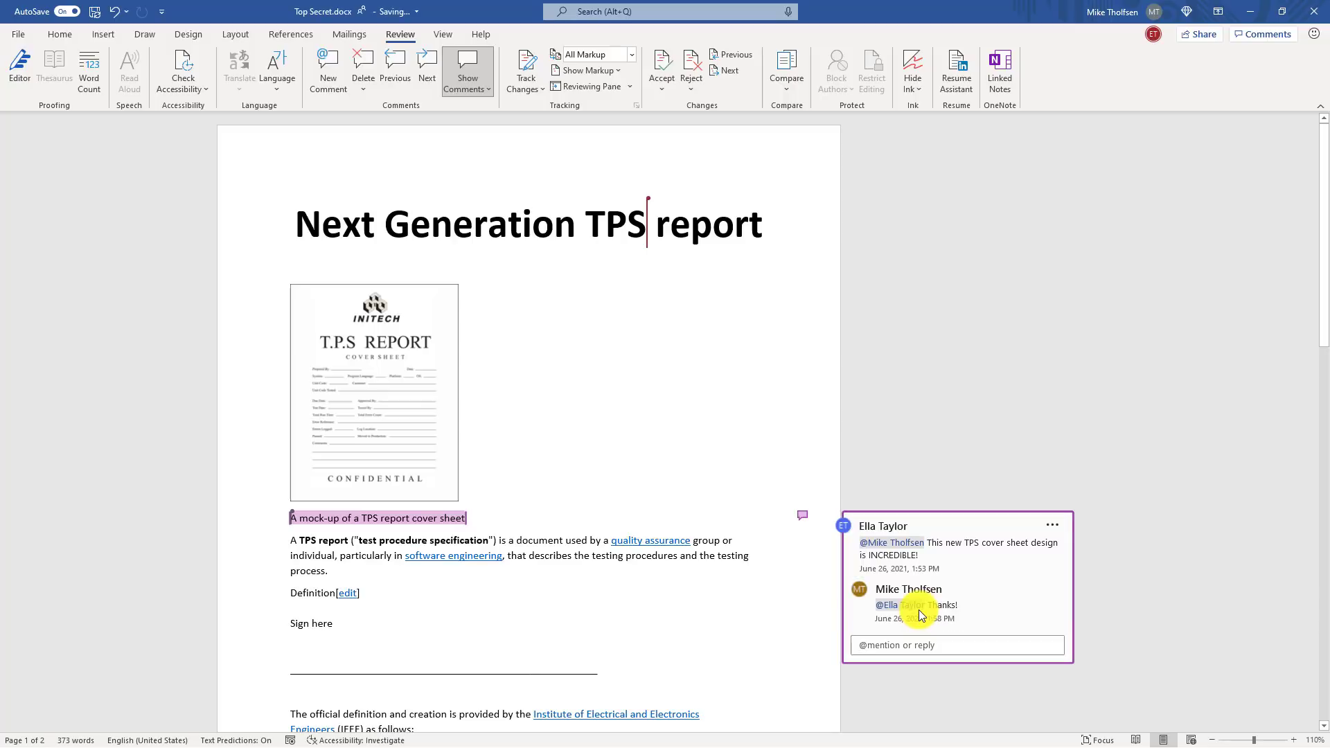
# Step: Delete the cover sheet comment thread
pyautogui.scroll(-4, 970, 576)
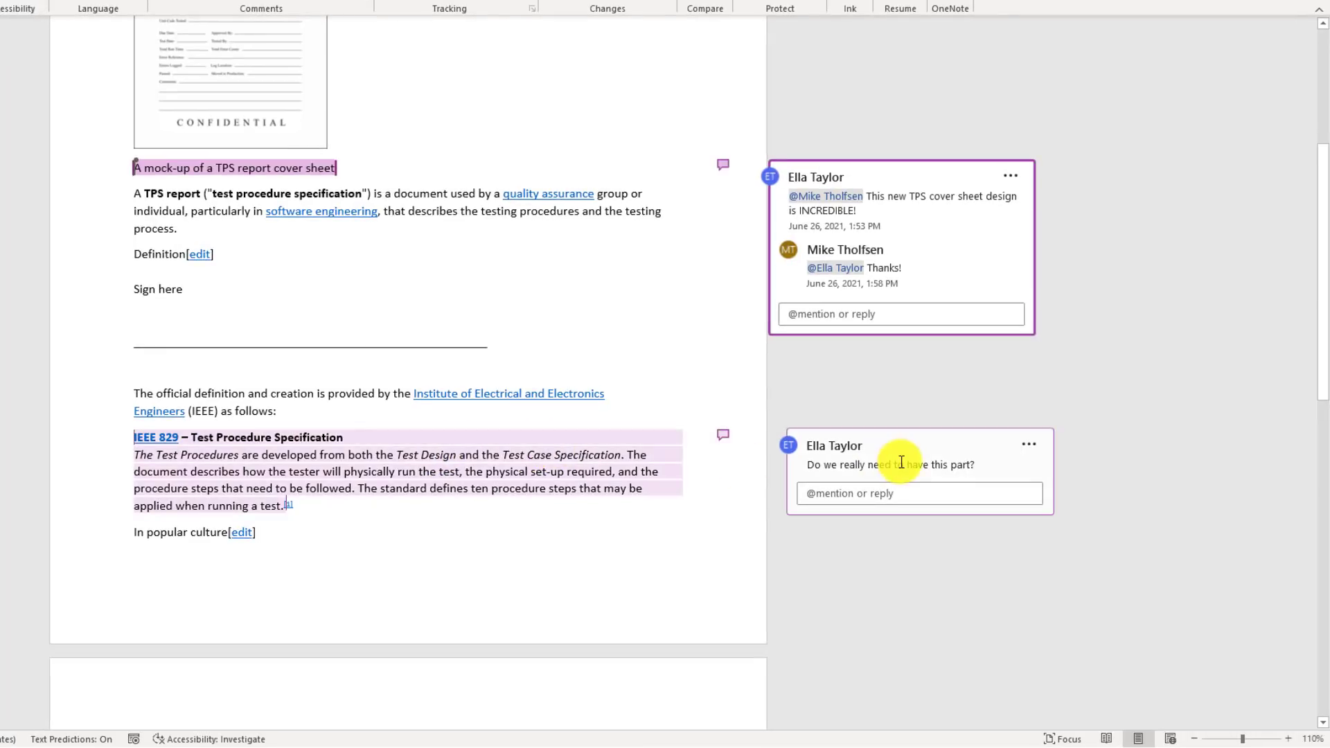
pyautogui.click(1029, 445)
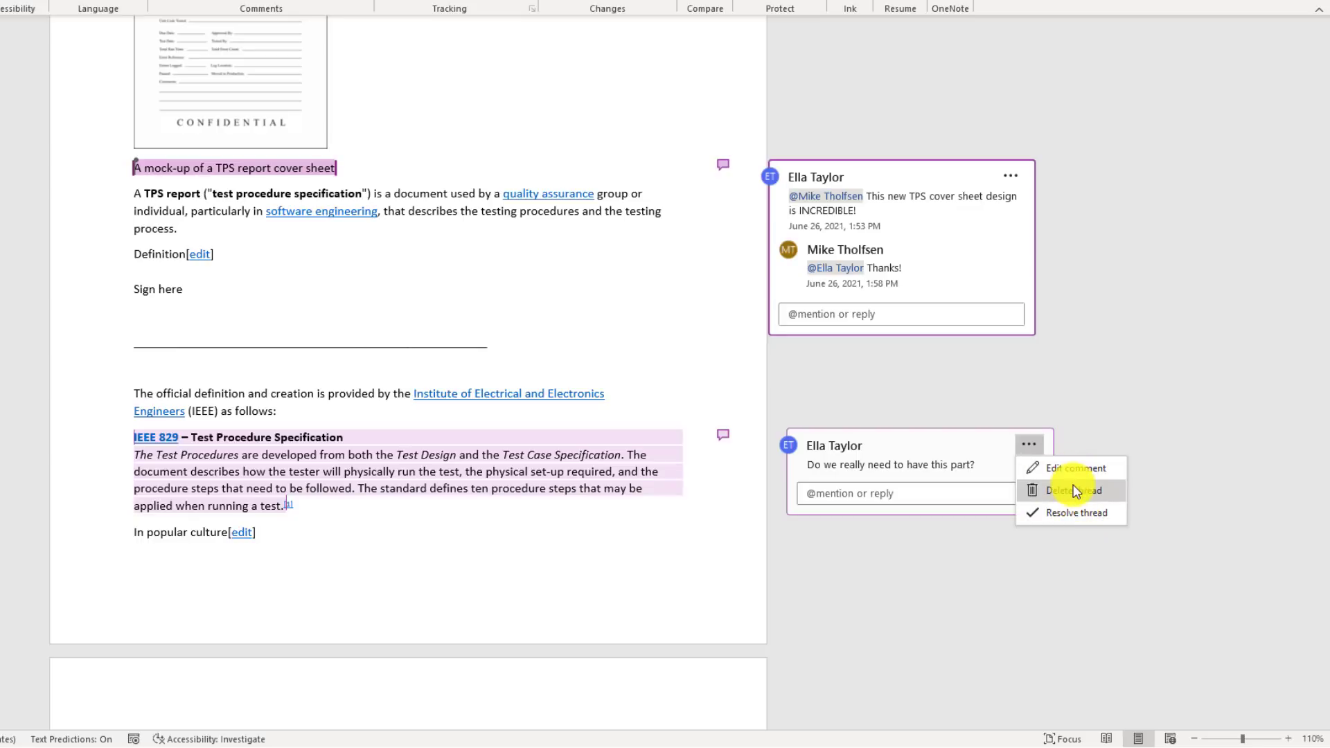
pyautogui.click(1012, 174)
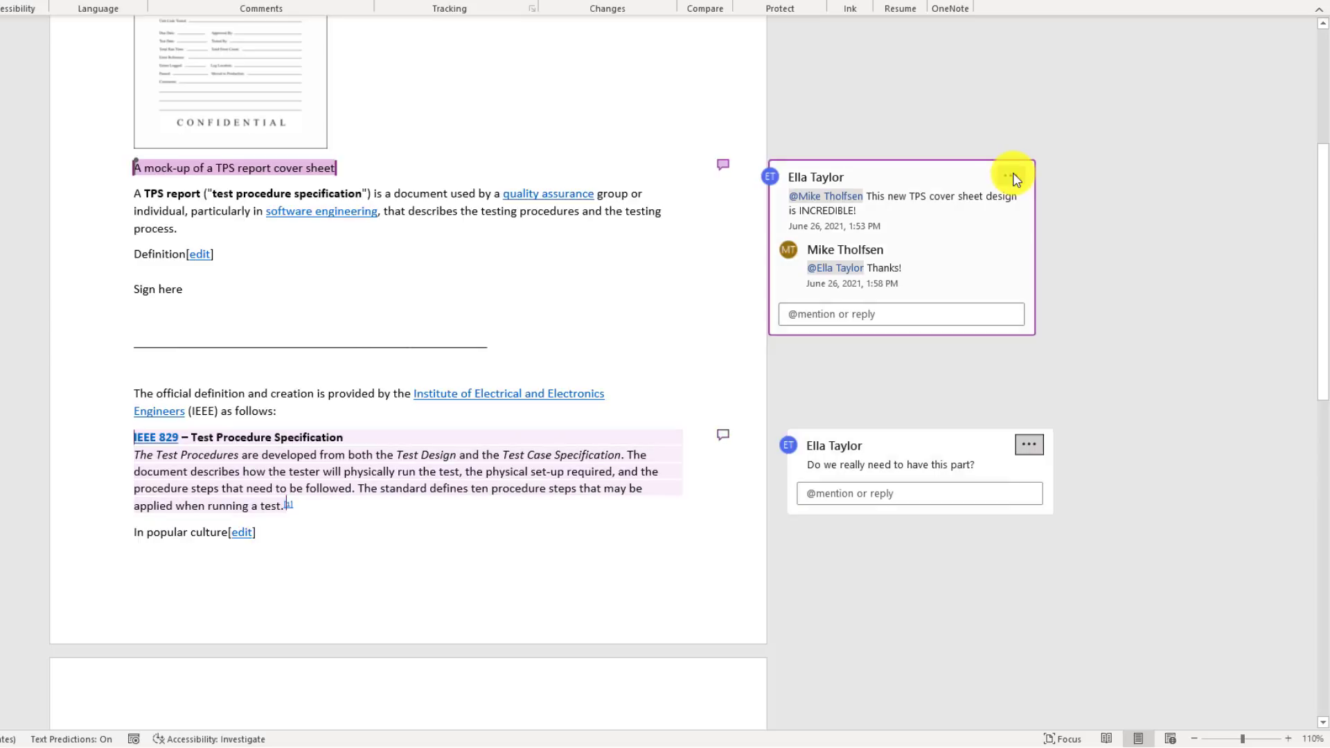
pyautogui.click(1011, 175)
# Step: Reply 'I want to keep it!' to the IEEE 829 comment and resolve that thread
pyautogui.click(1058, 222)
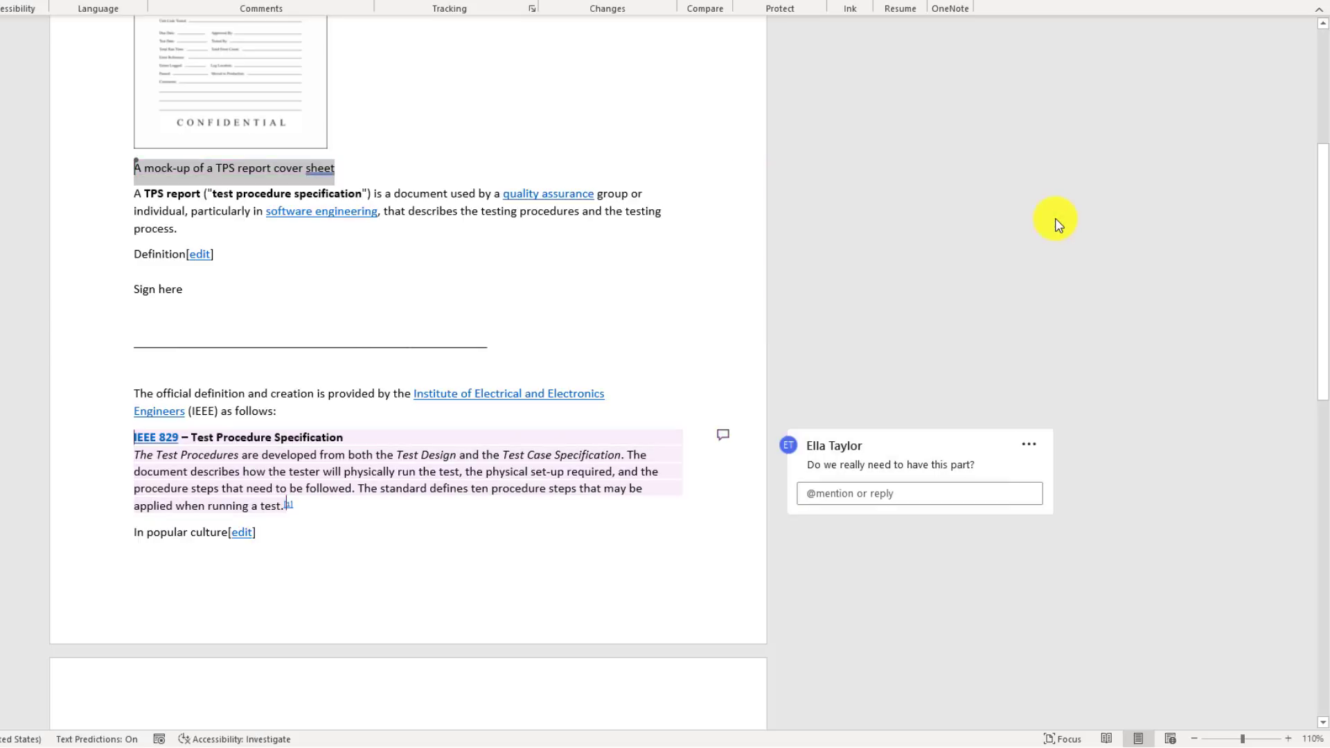
pyautogui.click(1024, 439)
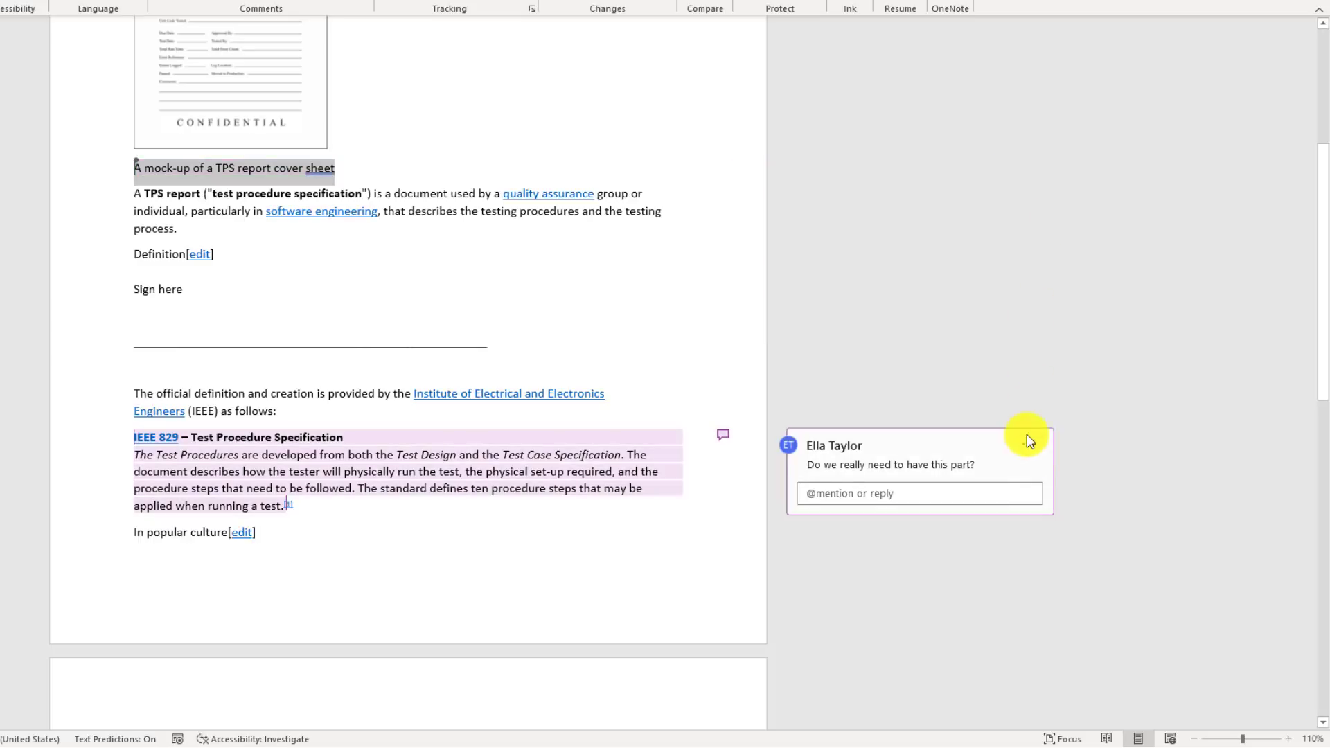
pyautogui.click(969, 505)
pyautogui.write('I wan')
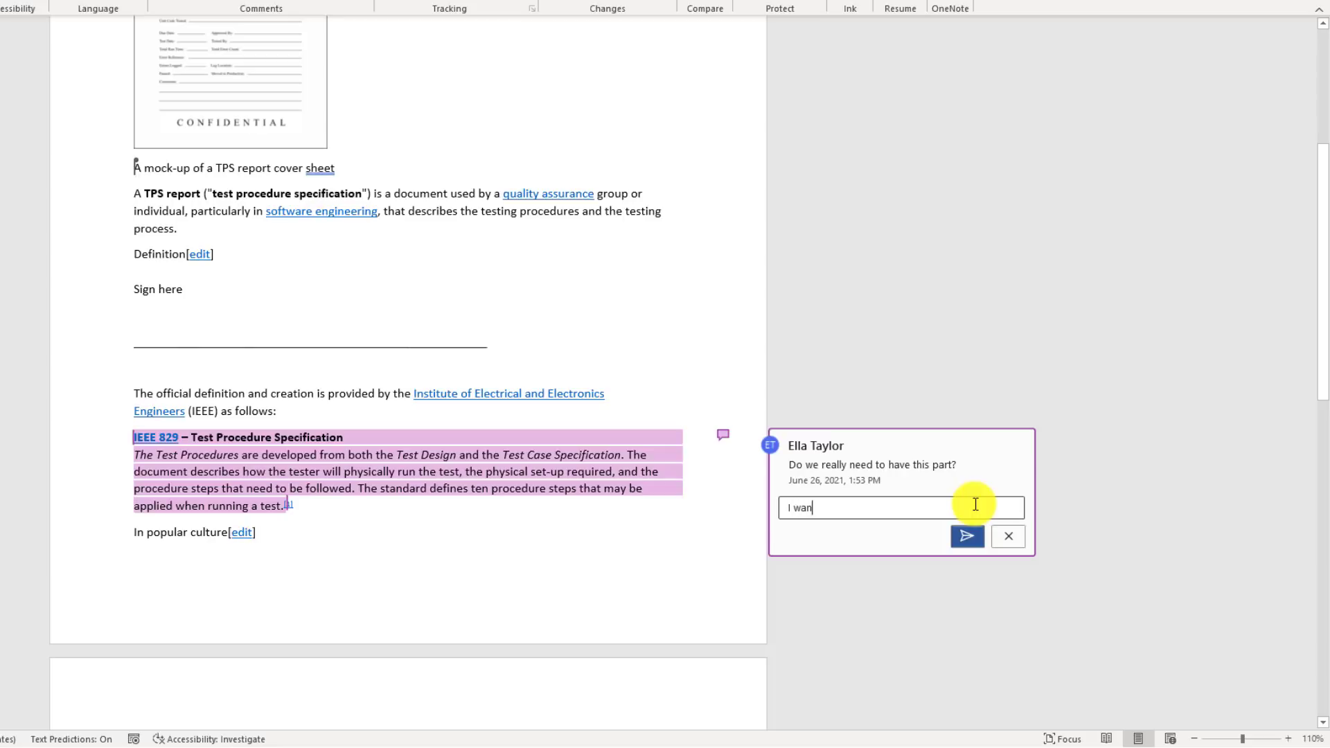
pyautogui.write('t to keep it!')
pyautogui.click(967, 536)
pyautogui.click(1011, 445)
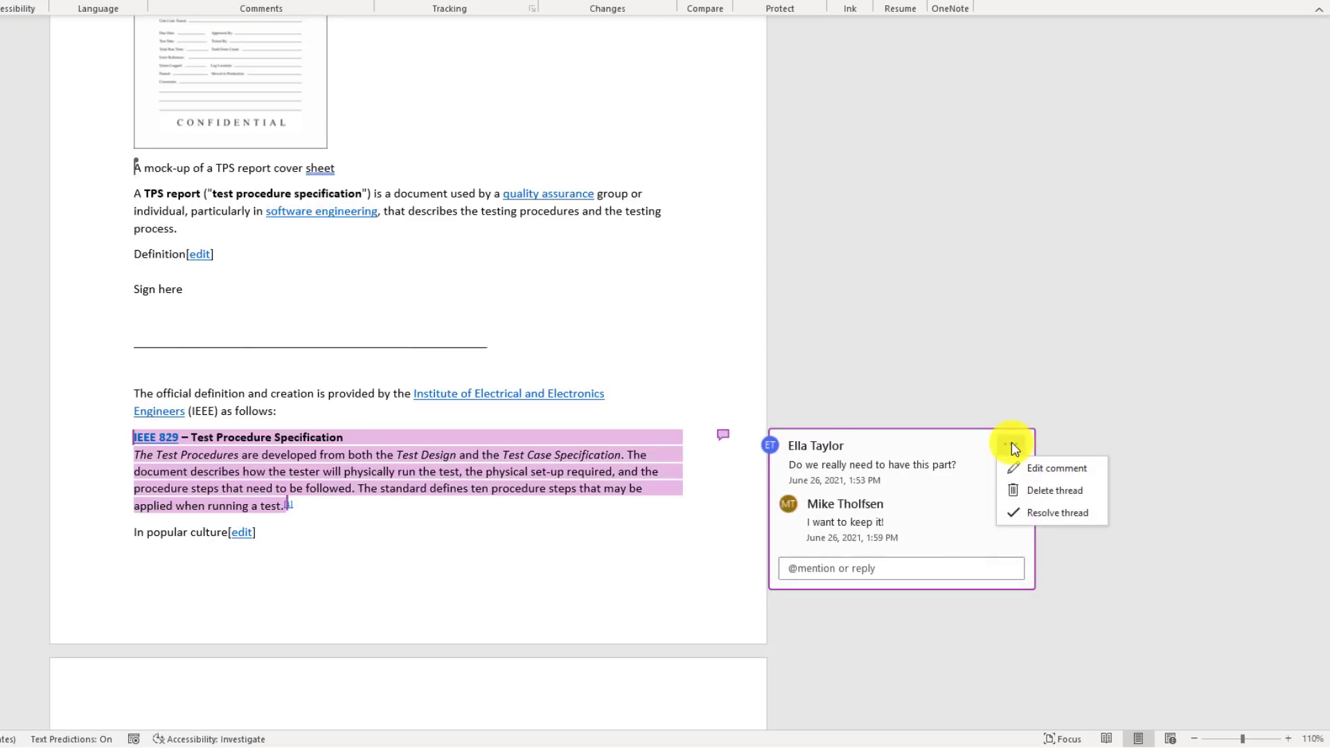
pyautogui.click(1069, 510)
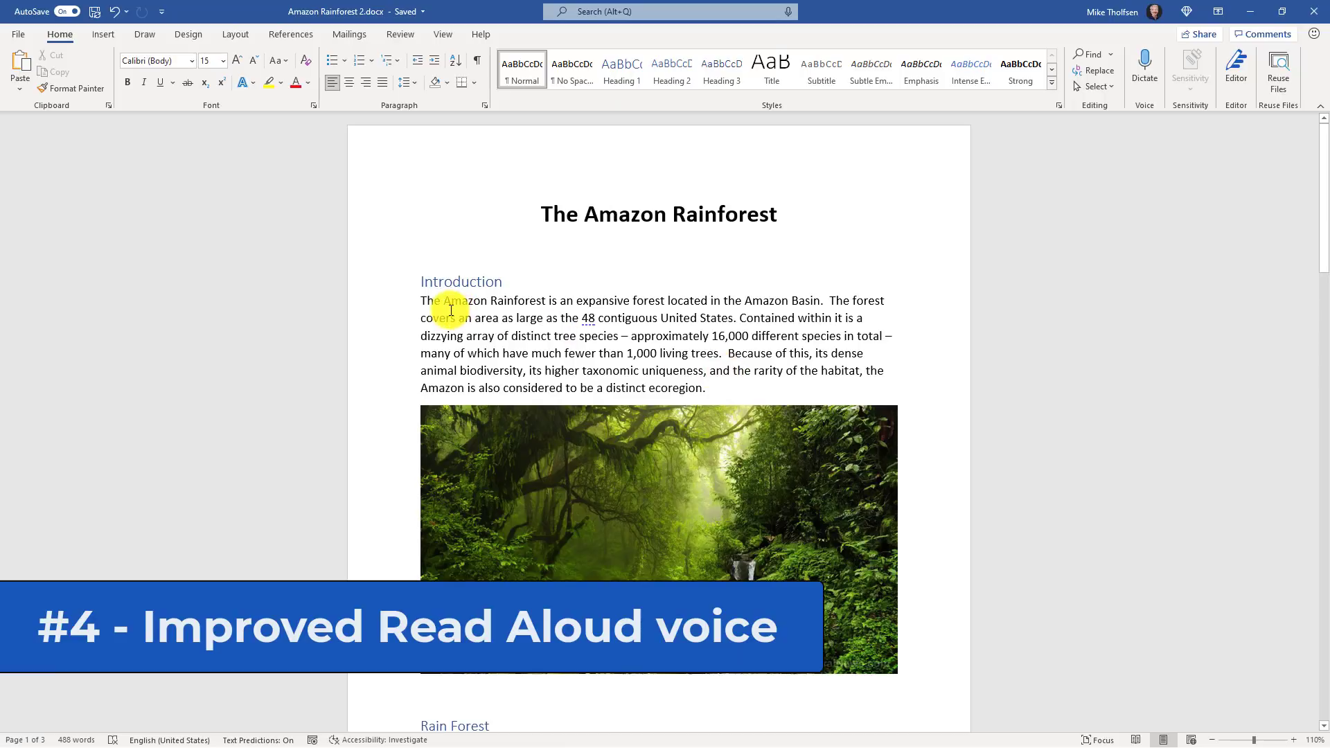
# Step: Read the introduction's first sentence aloud with Read Aloud, then pause it
pyautogui.moveTo(422, 299); pyautogui.dragTo(774, 299)
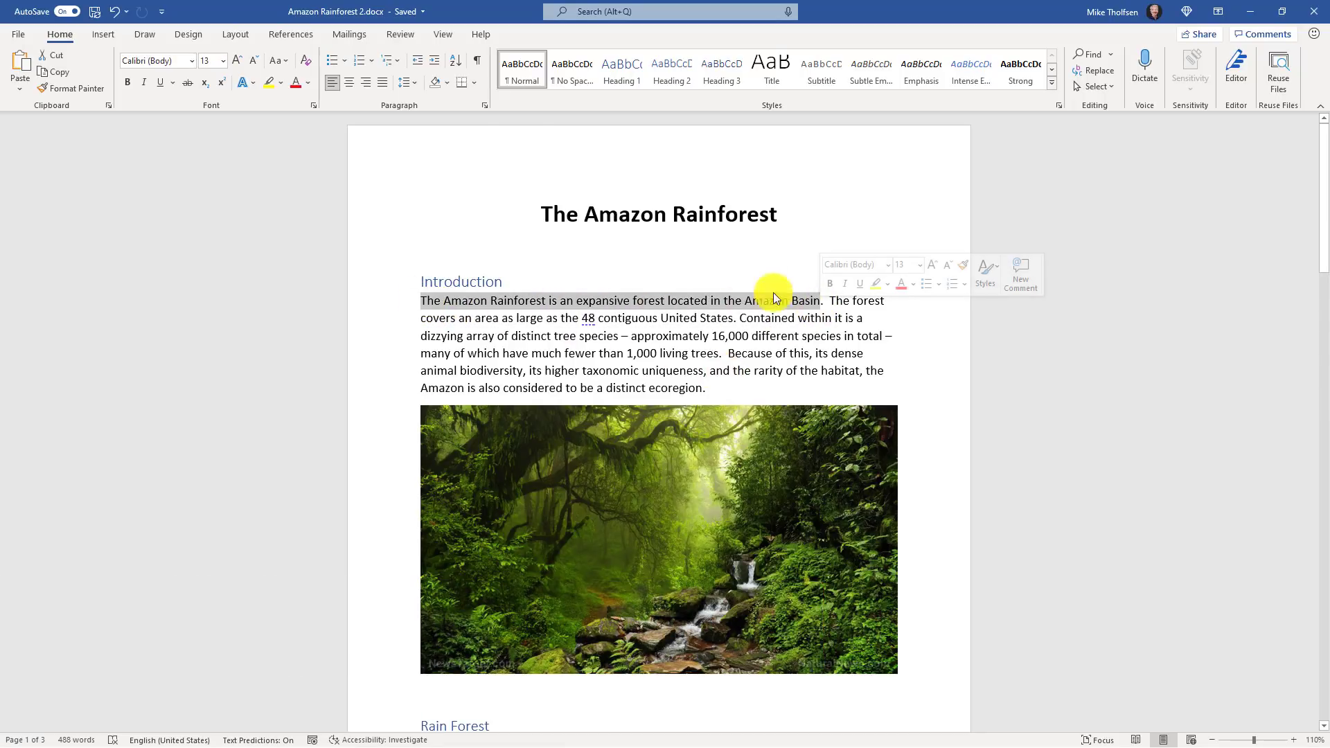
pyautogui.click(402, 34)
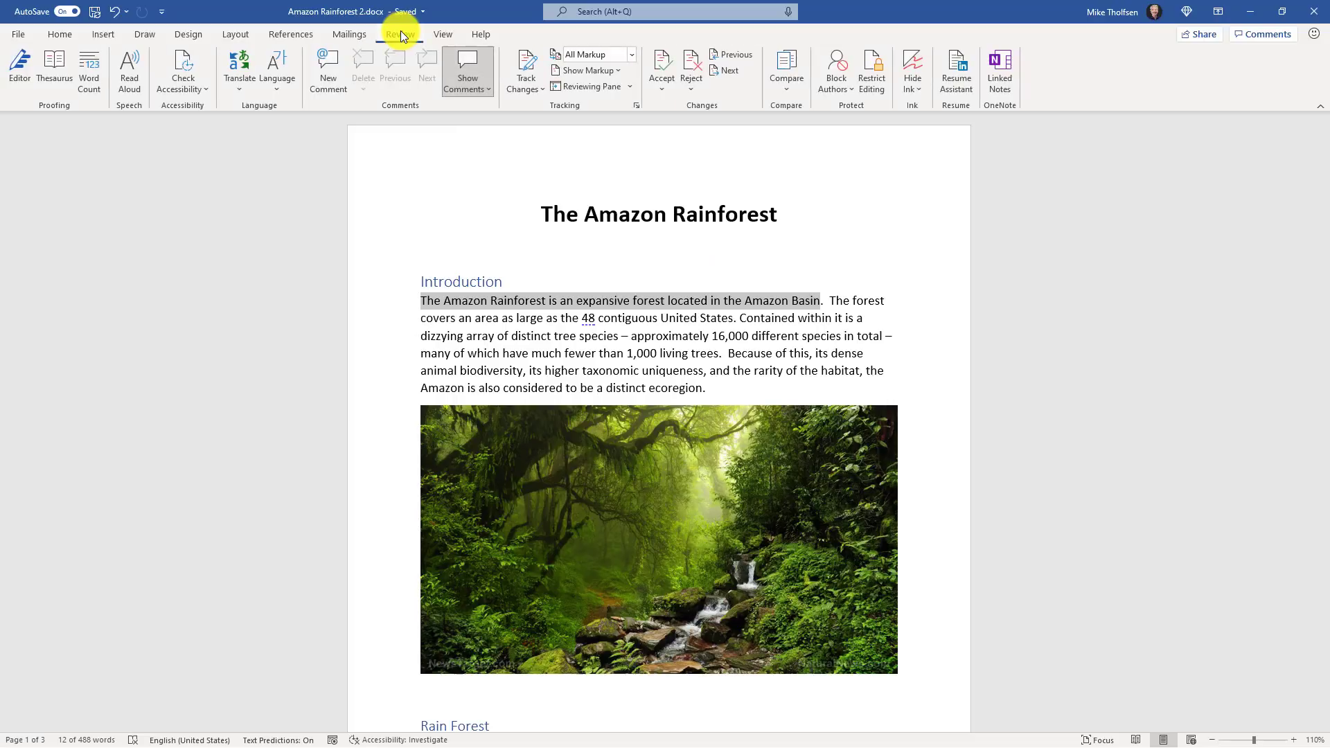
pyautogui.click(128, 68)
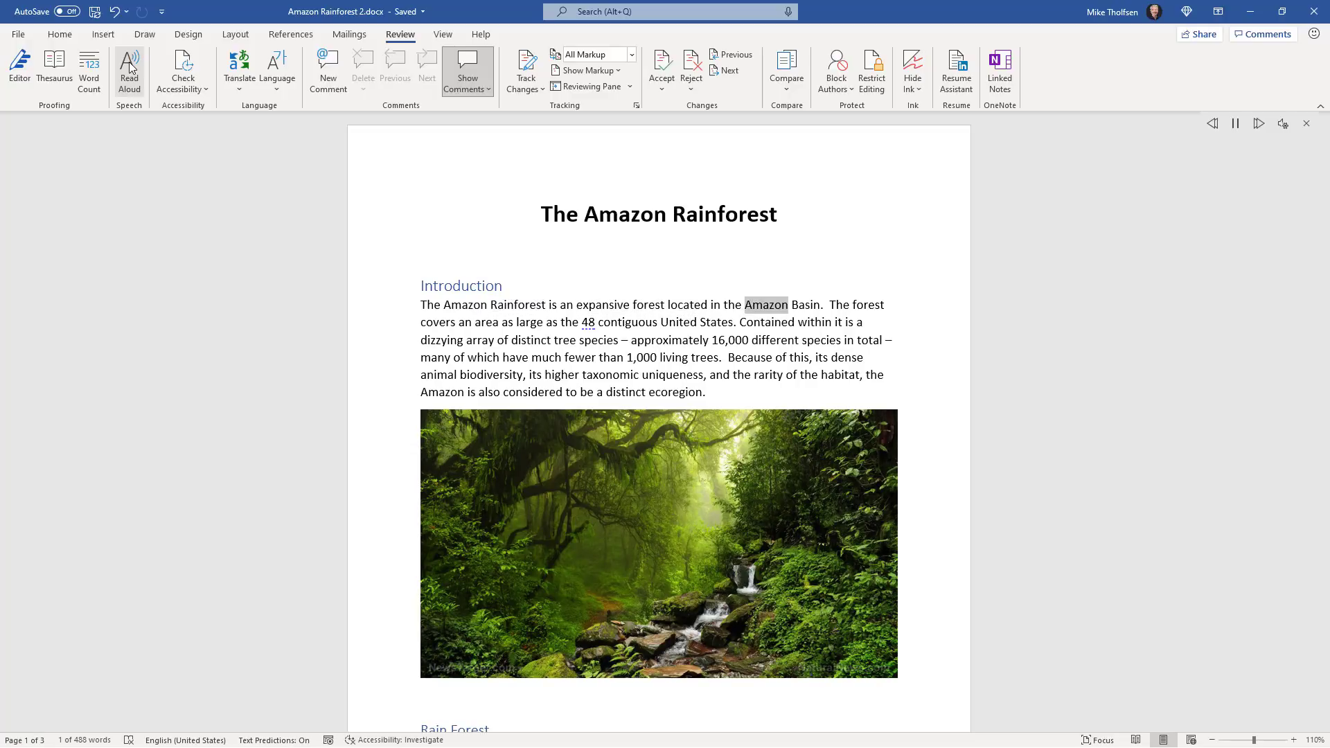
pyautogui.click(1236, 122)
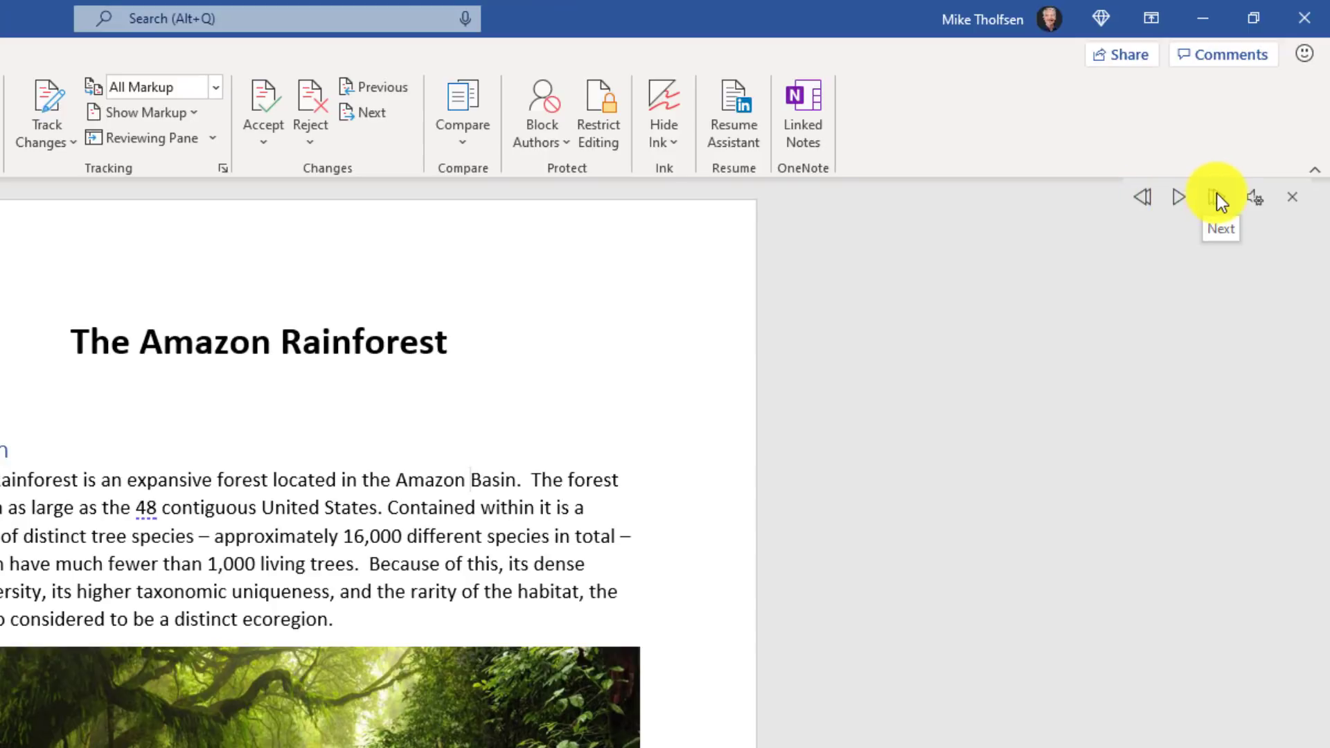
# Step: Switch the reading voice to Male, read the 48 contiguous United States sentence, then stop
pyautogui.click(1252, 198)
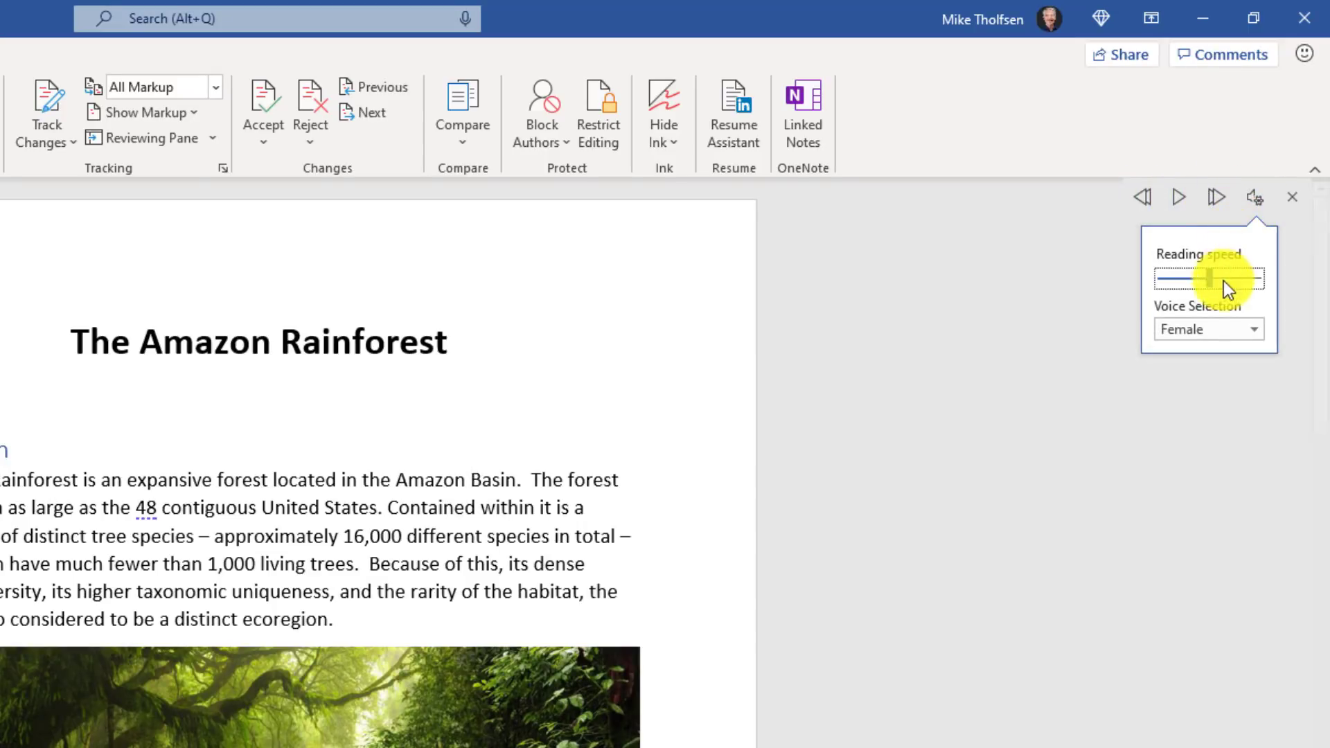
pyautogui.click(1224, 326)
pyautogui.click(1211, 351)
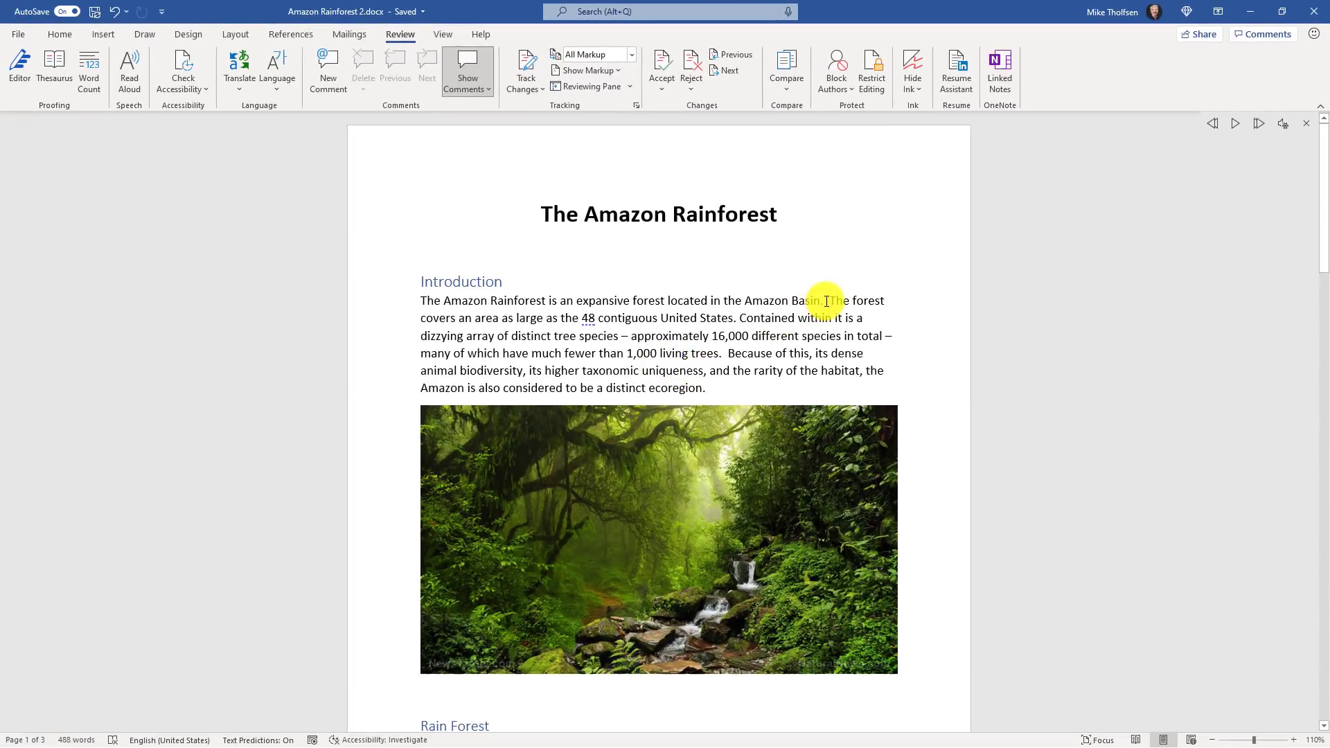
pyautogui.moveTo(826, 300); pyautogui.dragTo(735, 315)
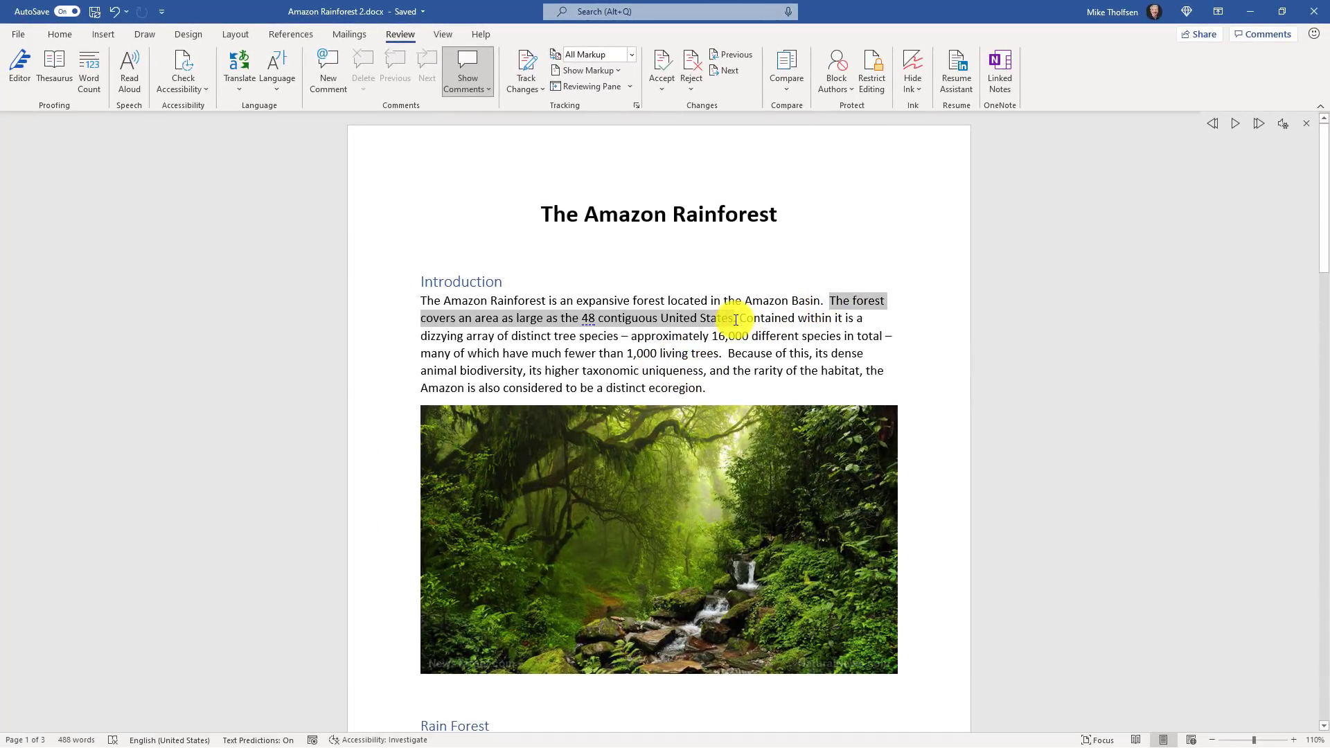
pyautogui.click(1237, 125)
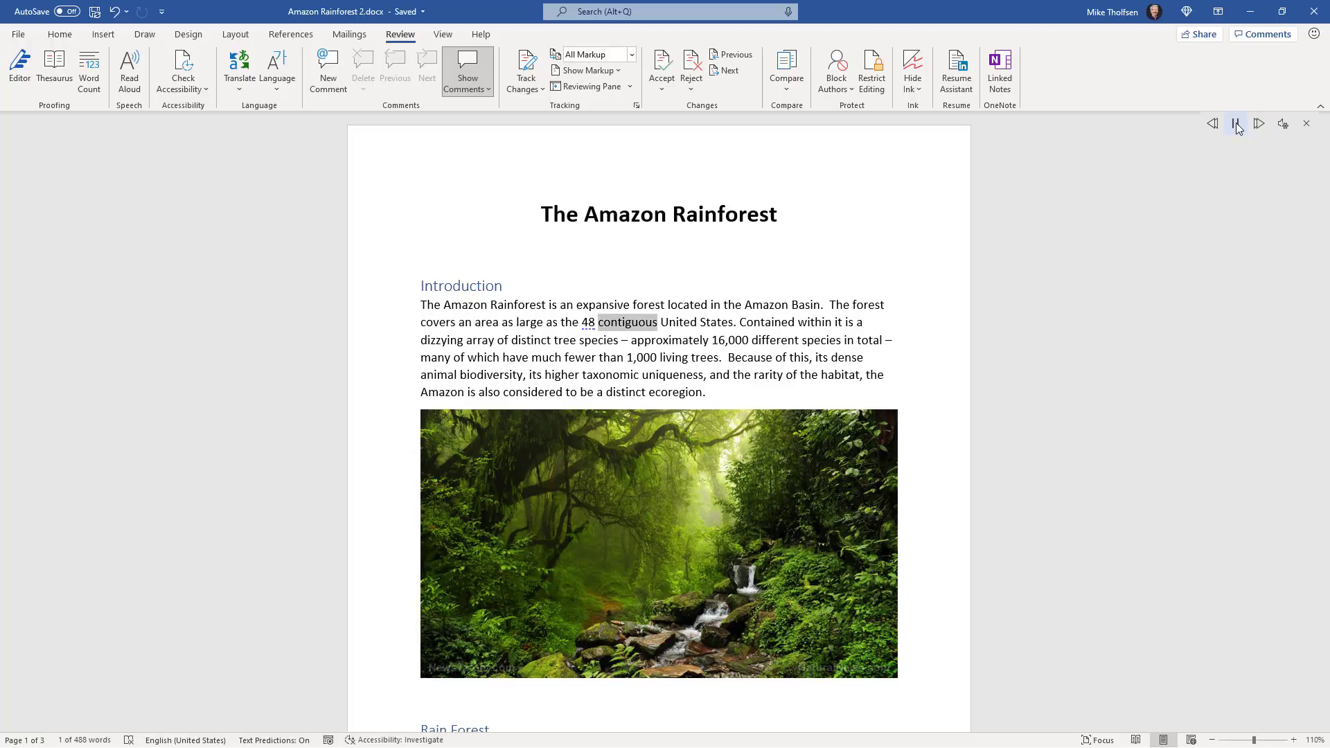
pyautogui.click(510, 171)
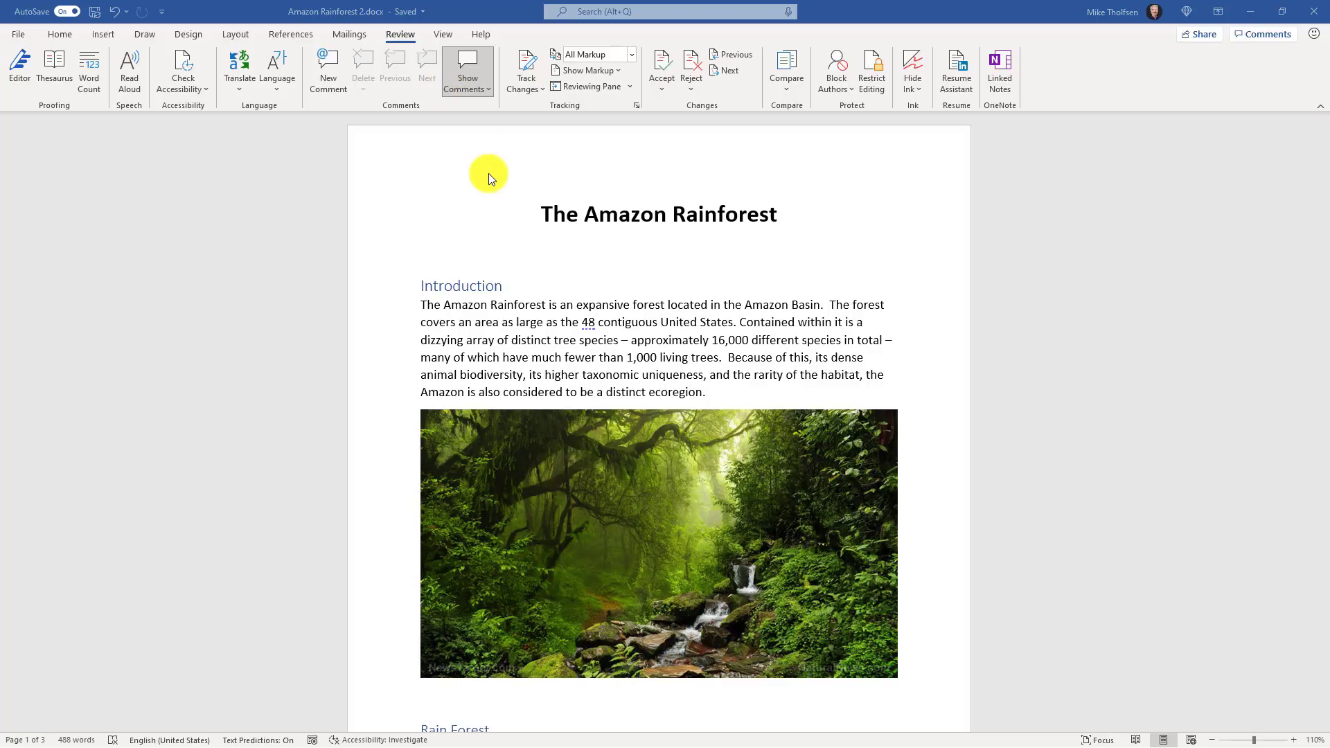
pyautogui.click(444, 33)
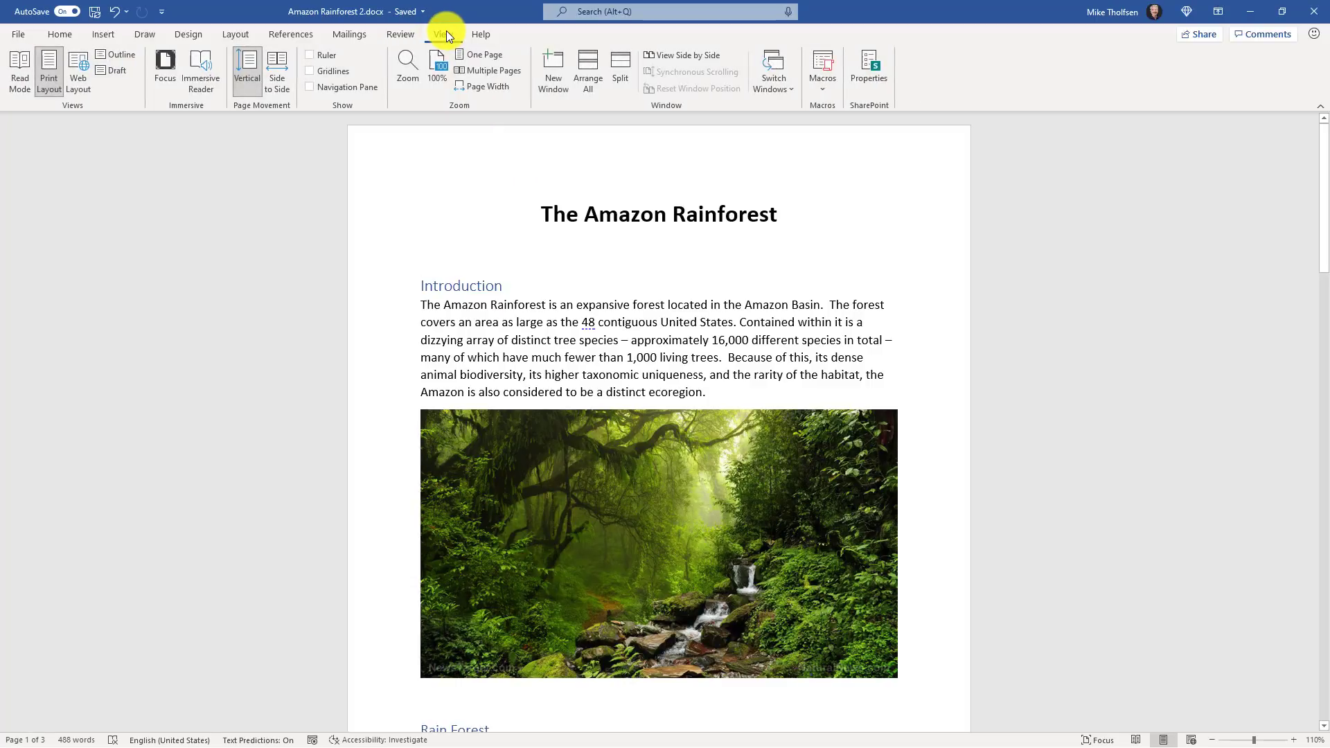
pyautogui.click(201, 72)
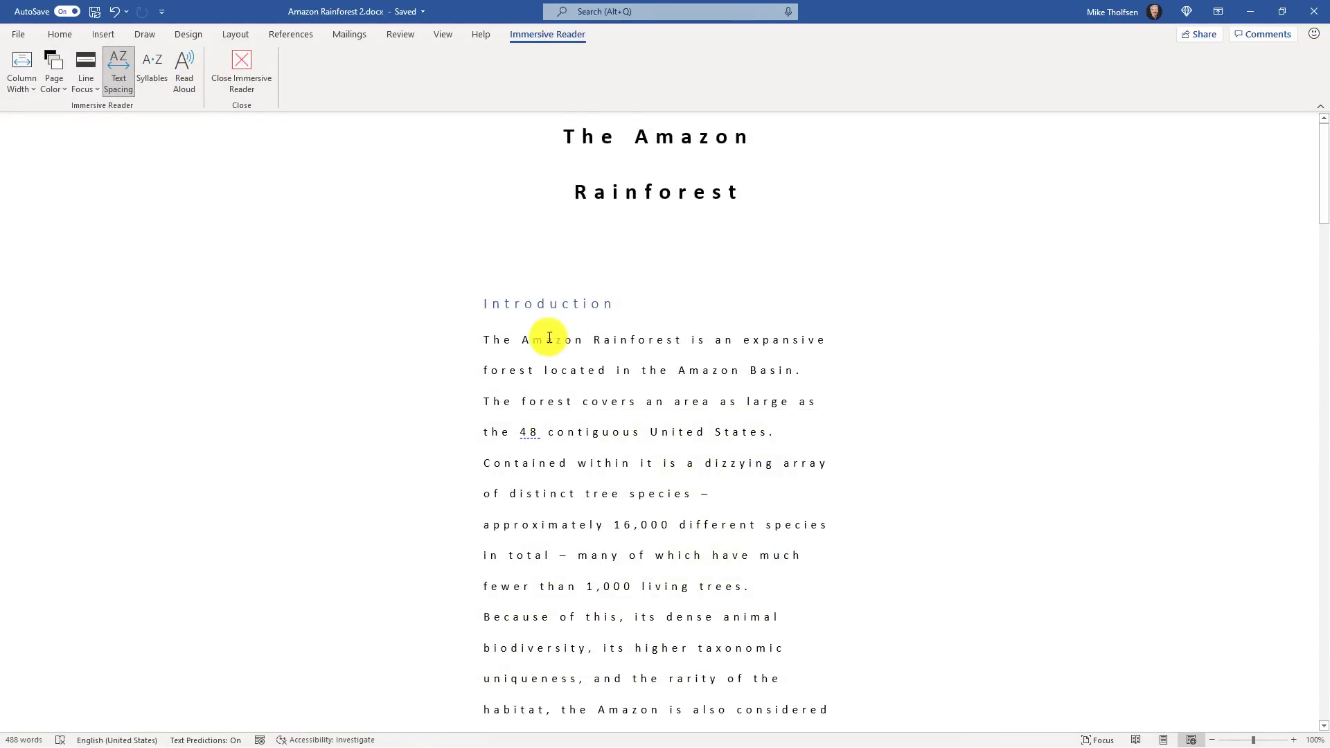
pyautogui.moveTo(485, 340); pyautogui.dragTo(825, 374)
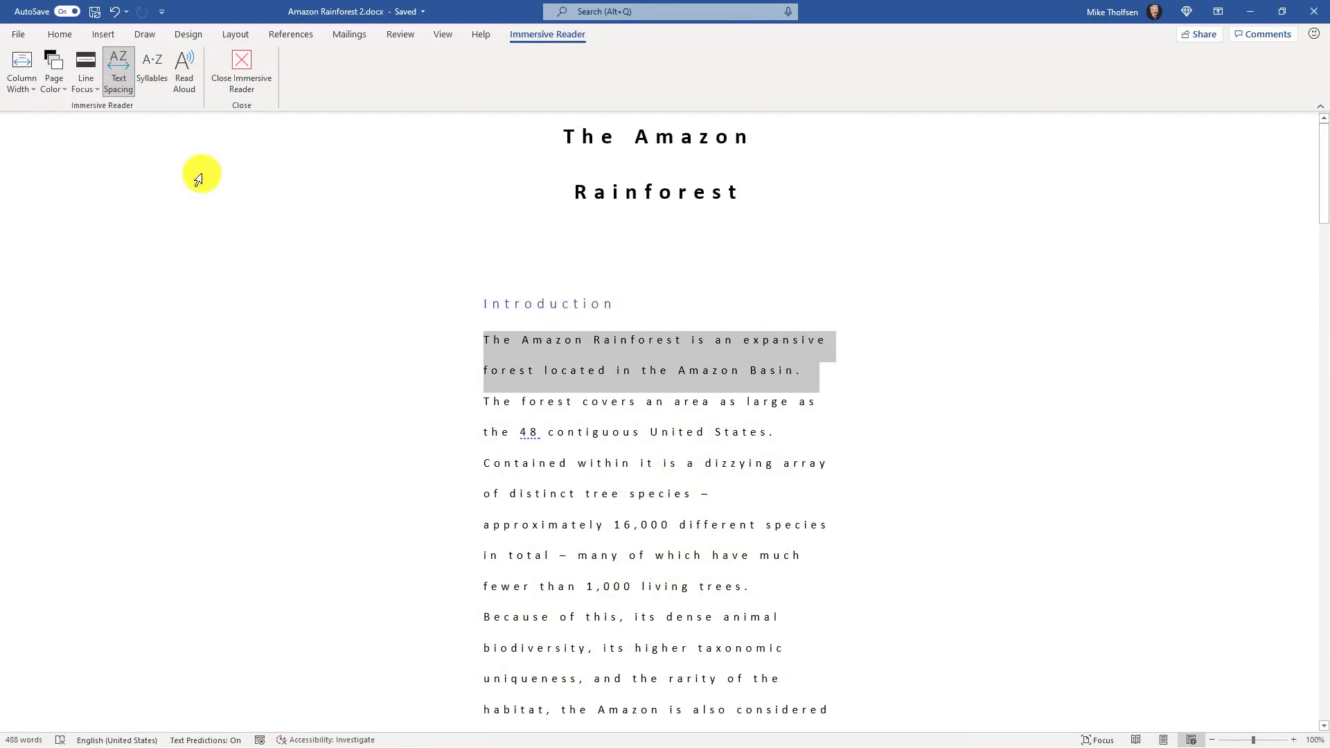
pyautogui.click(186, 70)
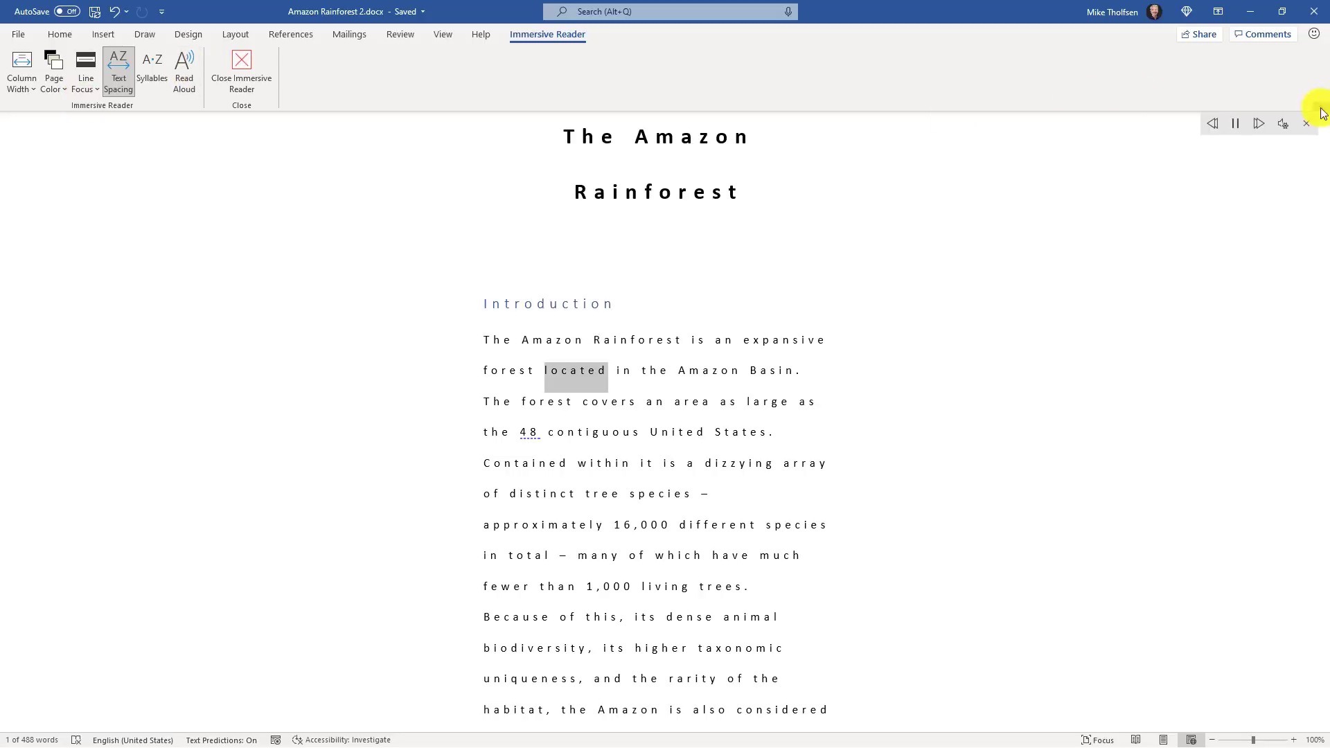
pyautogui.click(1236, 124)
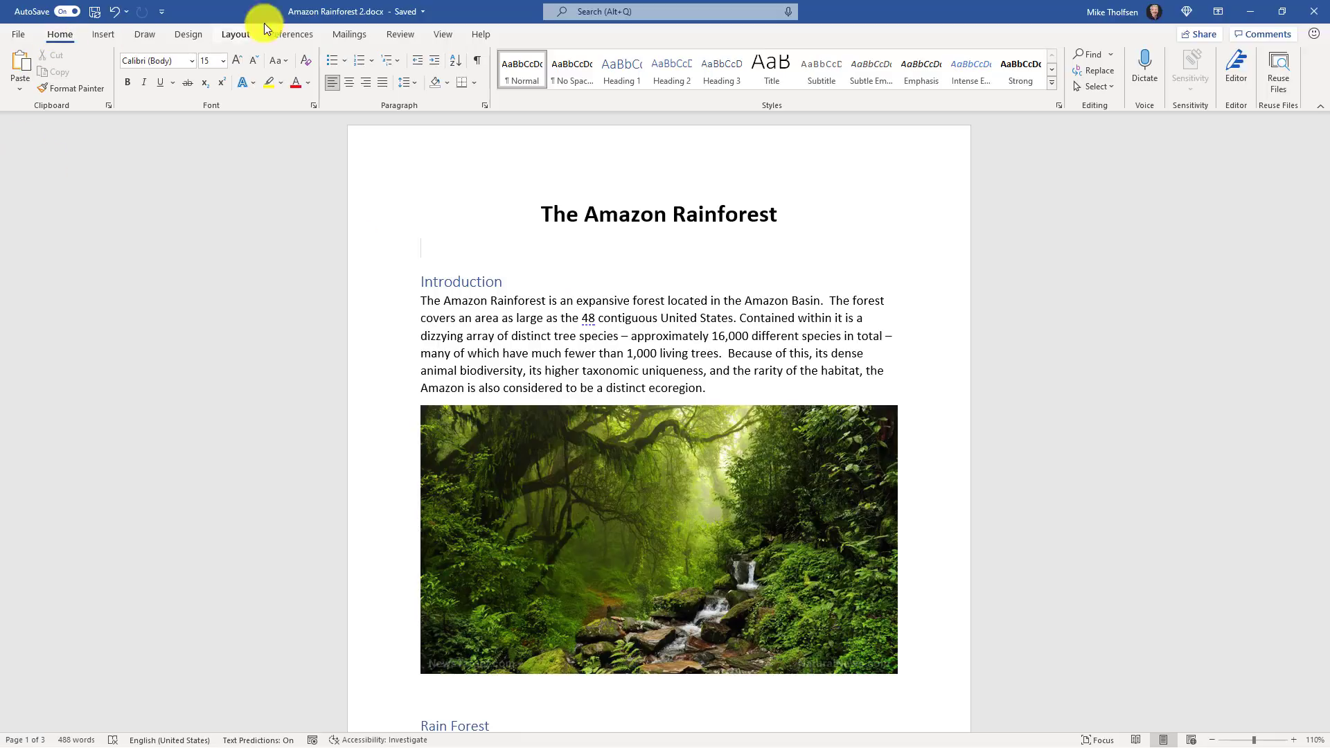
# Step: Dictate the first sentence, move the dictation panel off the text, and view dictation settings
pyautogui.click(1146, 69)
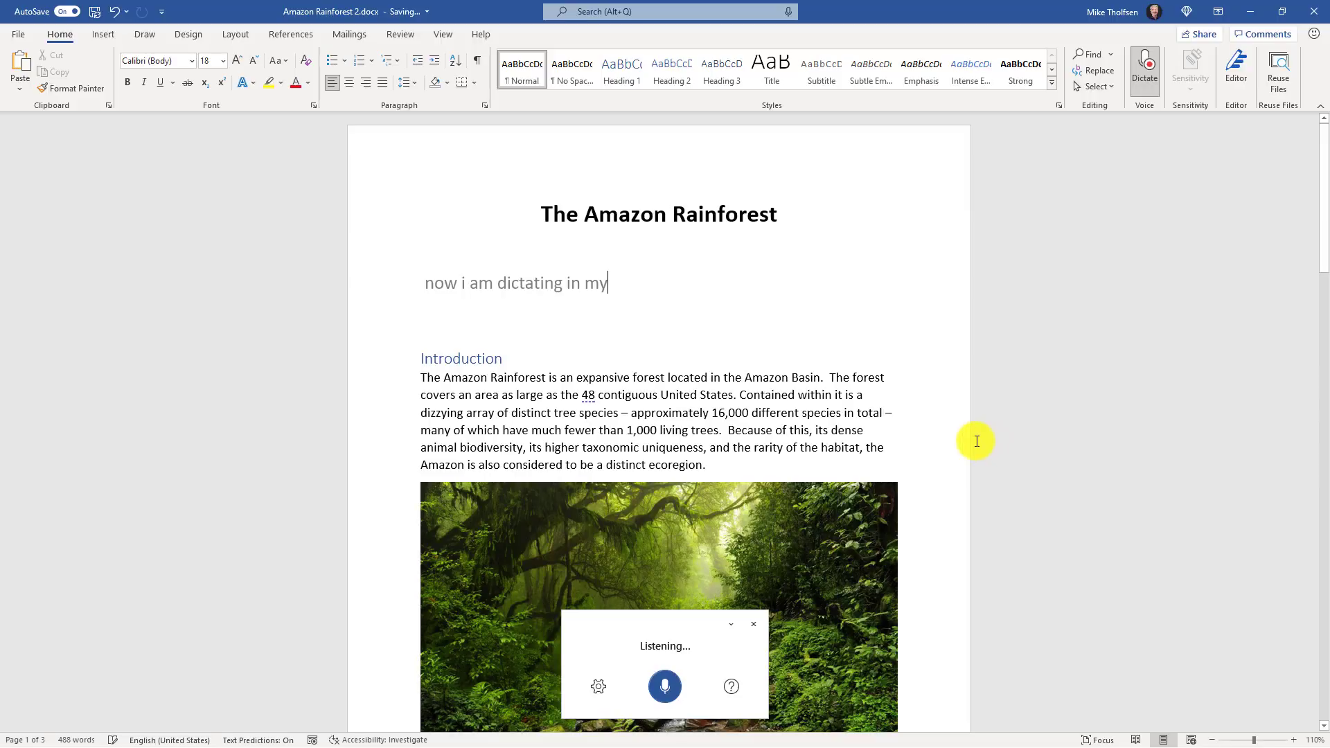
pyautogui.click(665, 689)
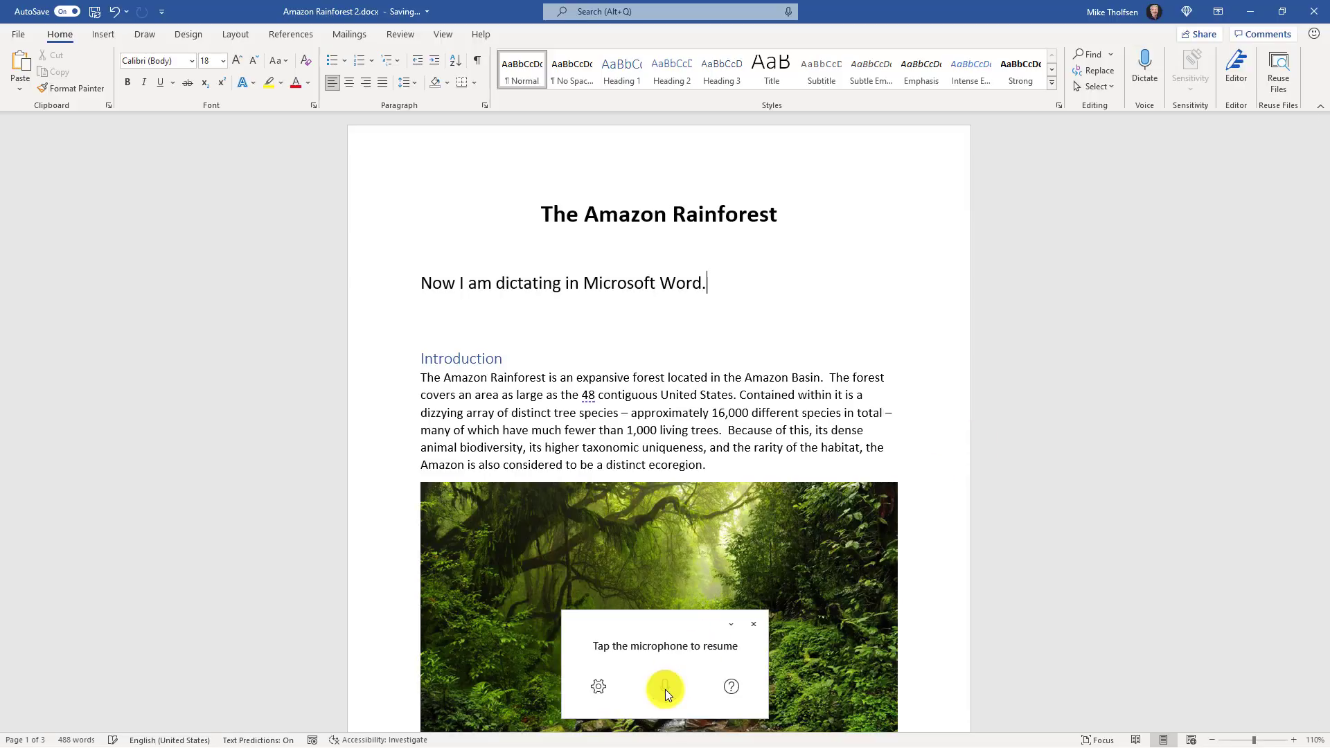
pyautogui.moveTo(669, 632); pyautogui.dragTo(1100, 288)
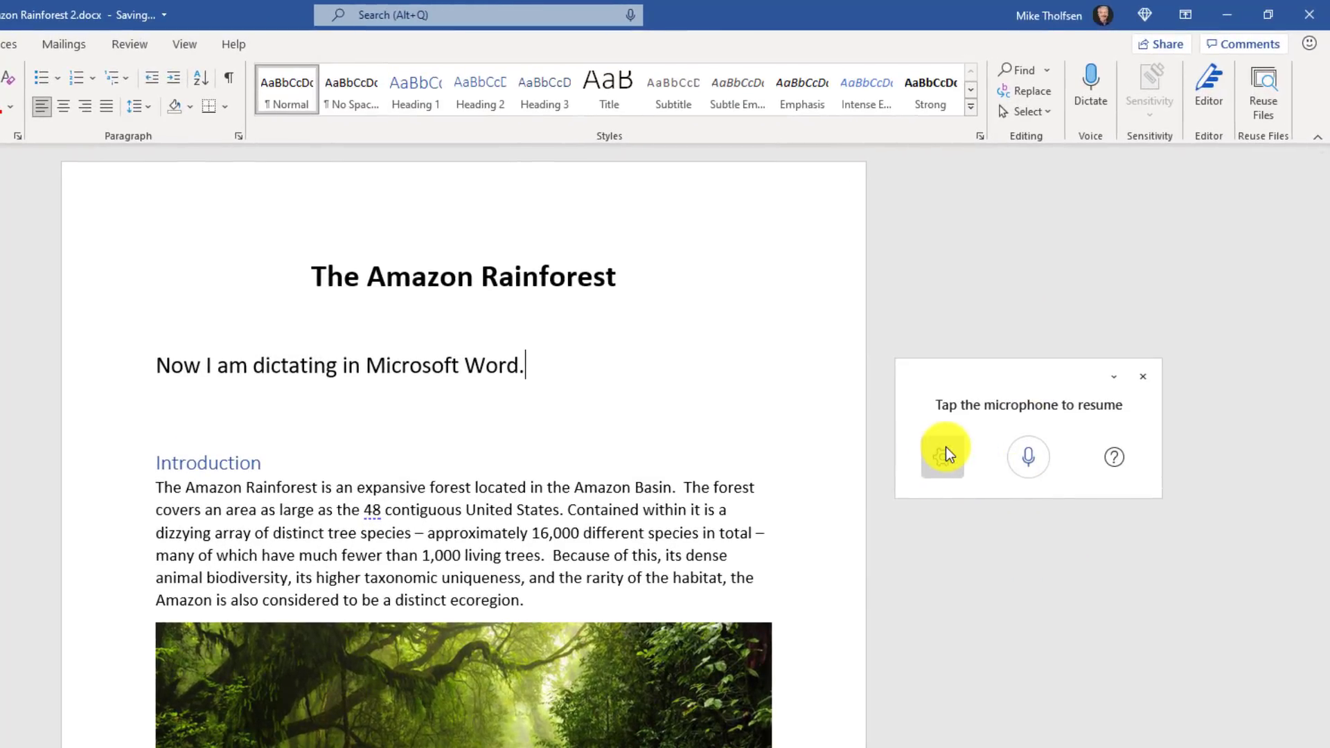
pyautogui.click(946, 447)
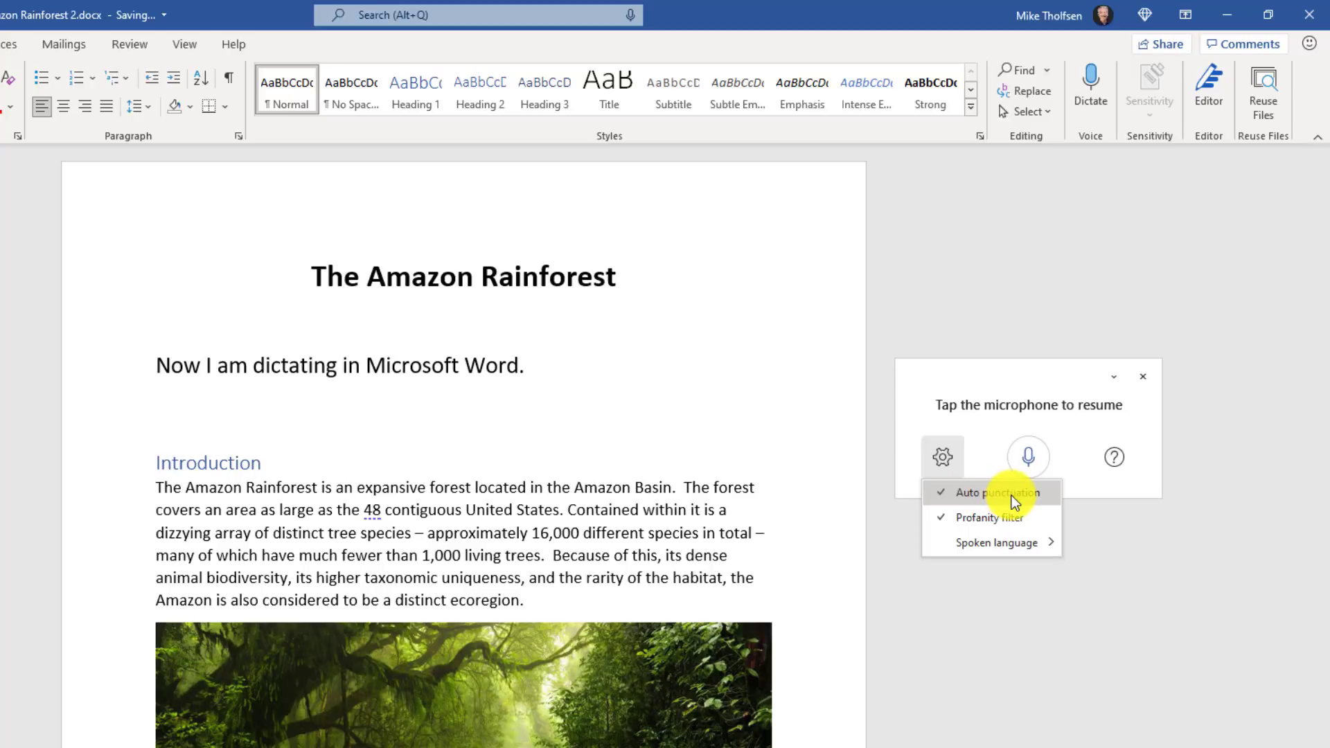
# Step: Dictate the question 'Am I asking a question?', then review the Spoken language list
pyautogui.click(1028, 453)
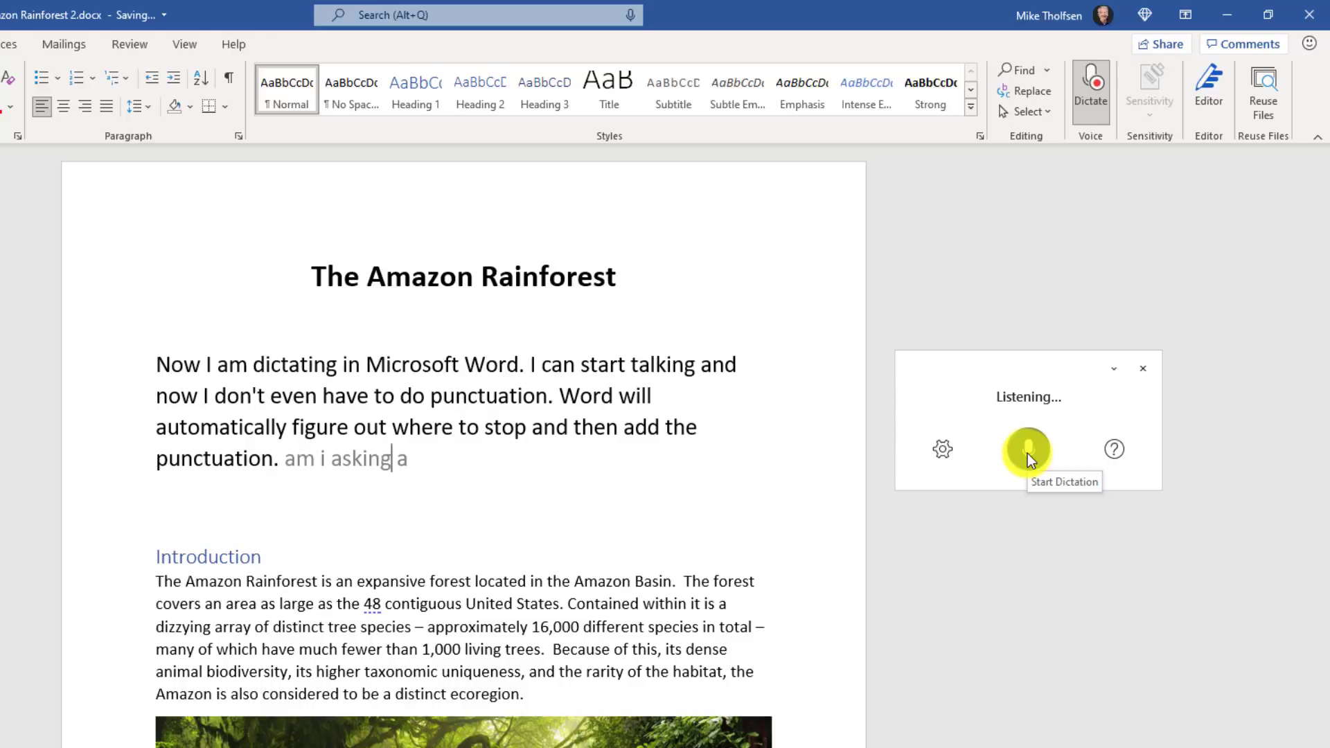
pyautogui.click(1028, 453)
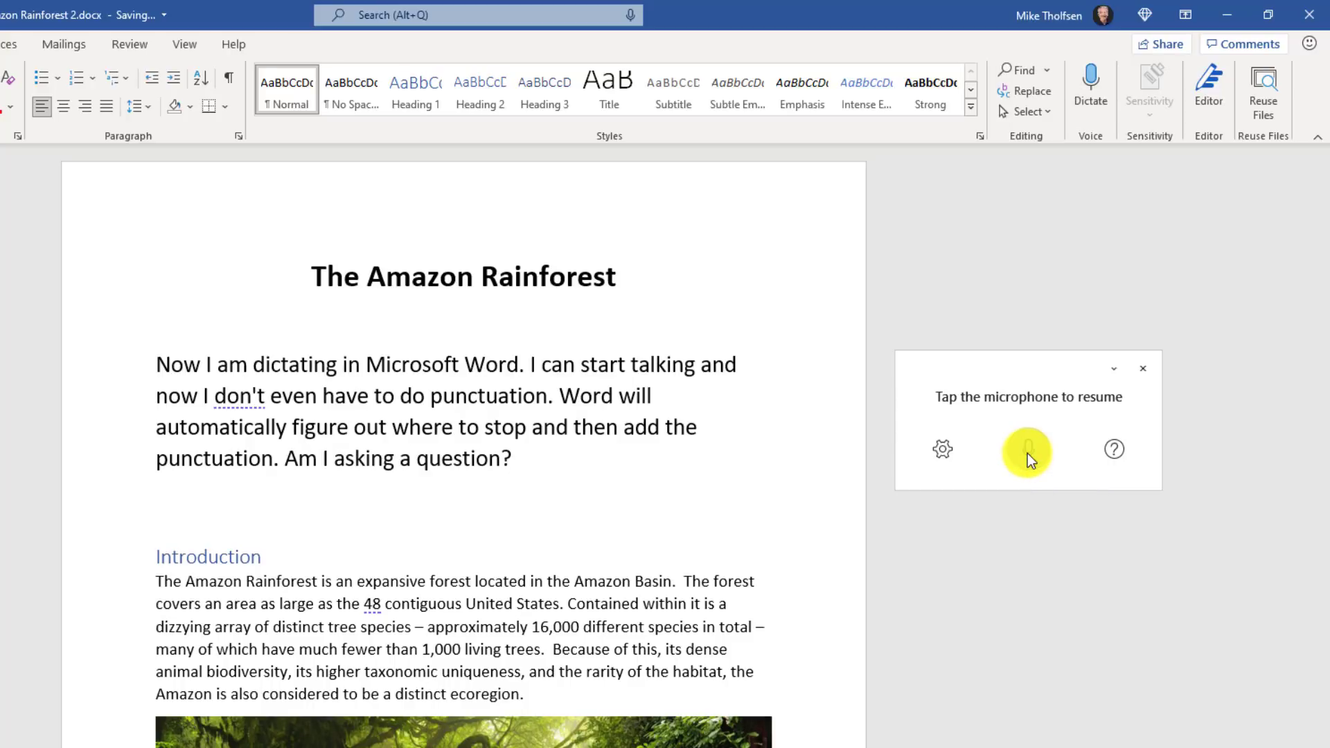
pyautogui.click(942, 458)
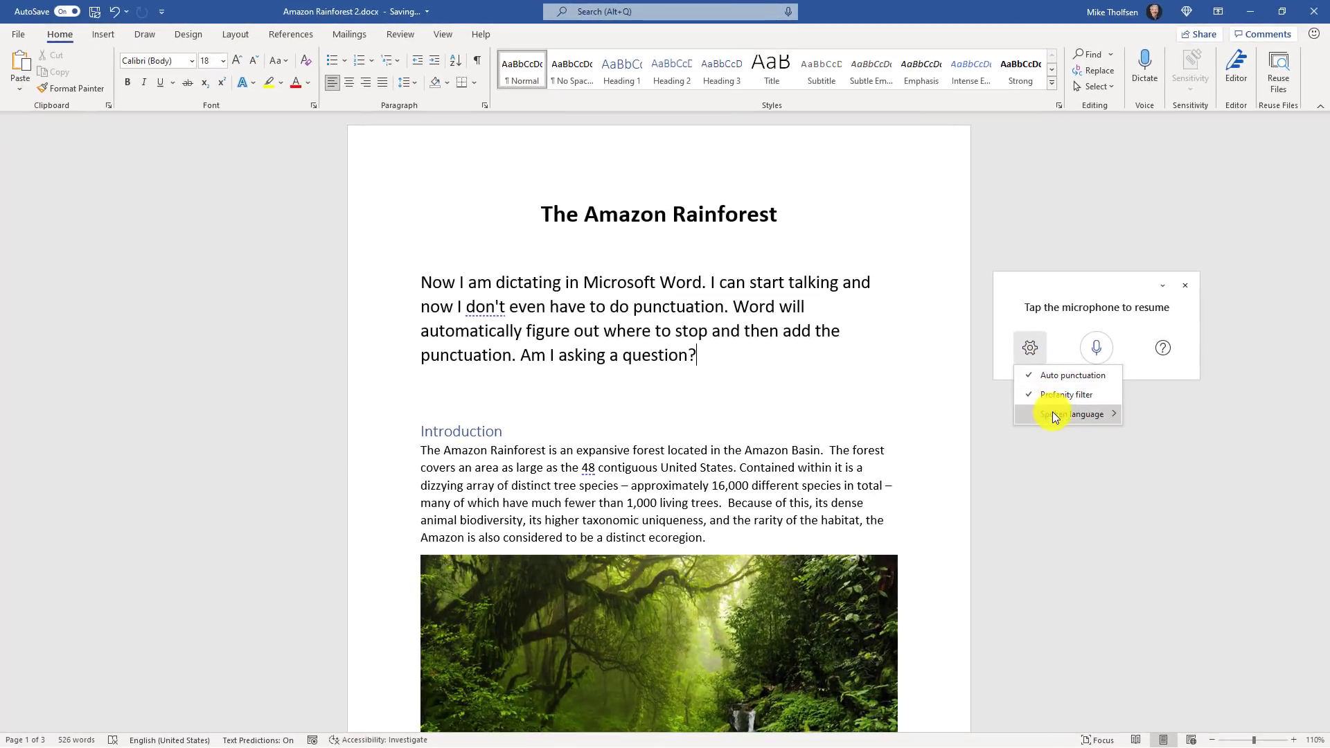
pyautogui.moveTo(974, 534)
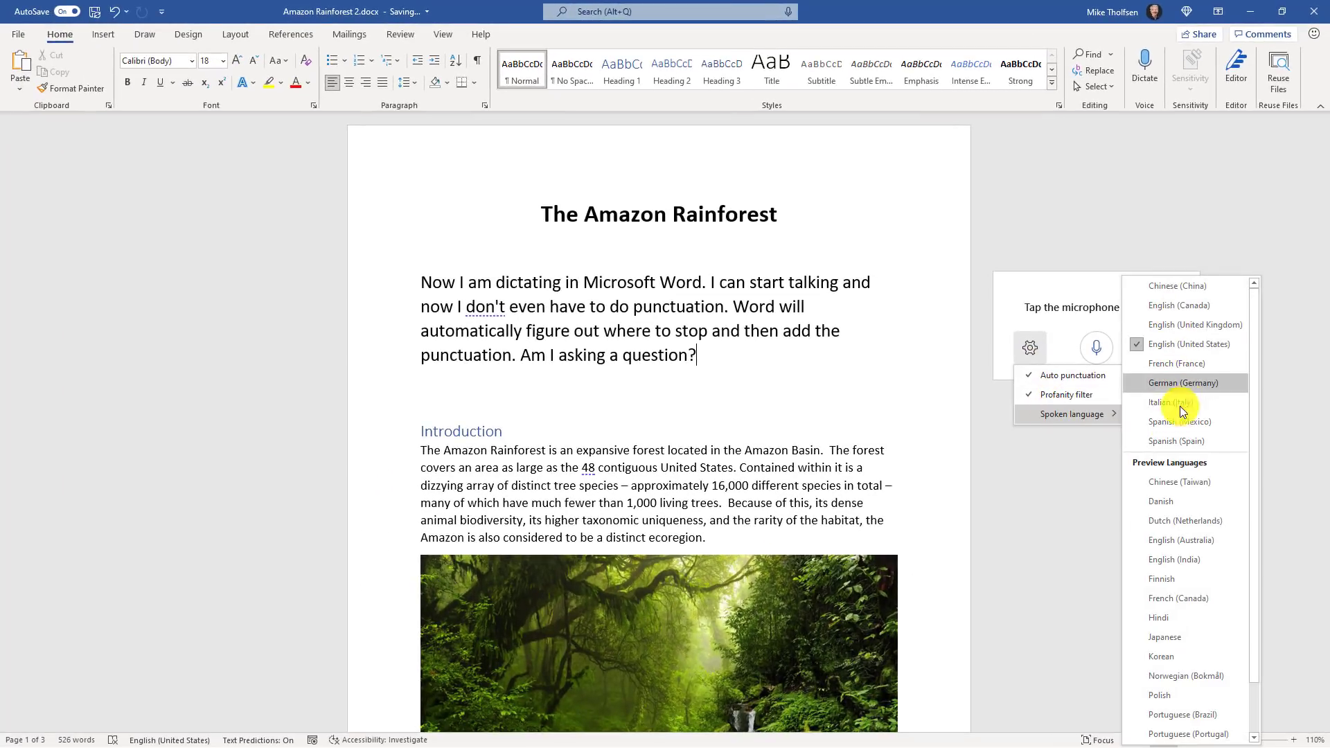
pyautogui.scroll(-1, 1177, 547)
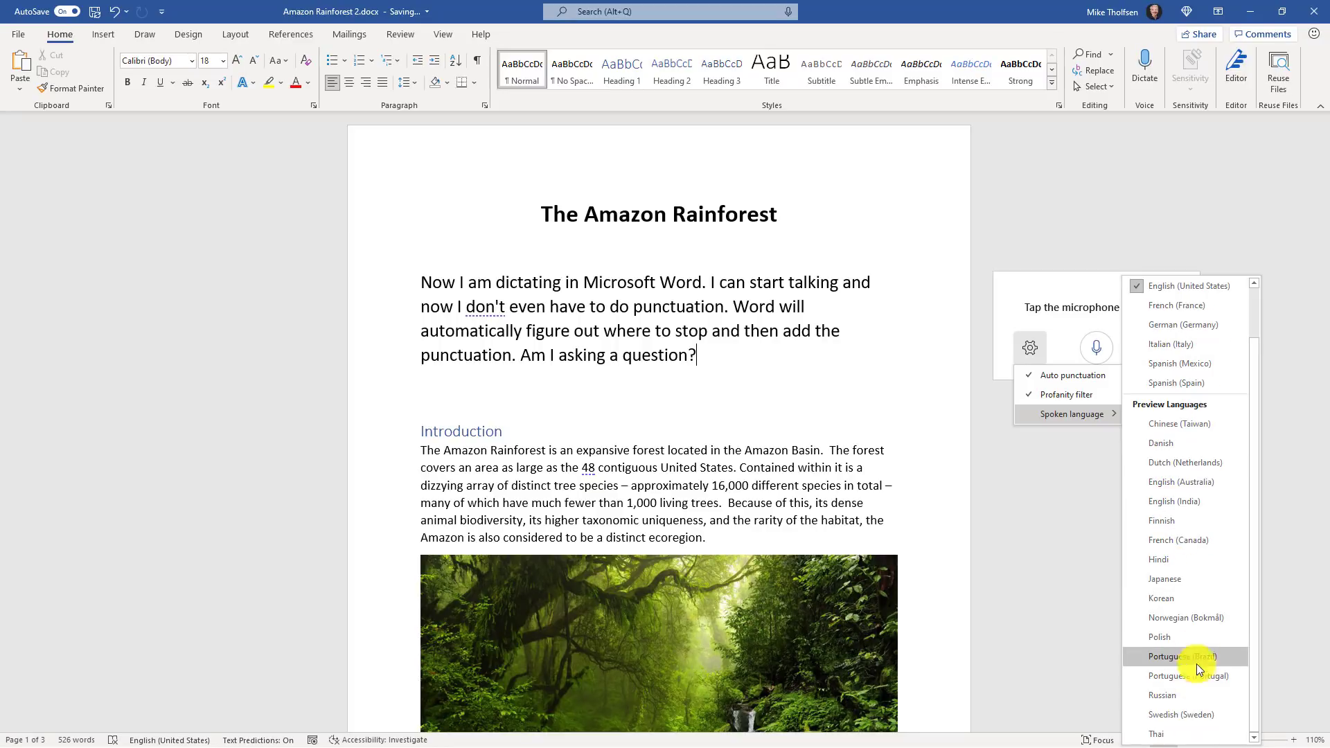
pyautogui.scroll(1, 1197, 625)
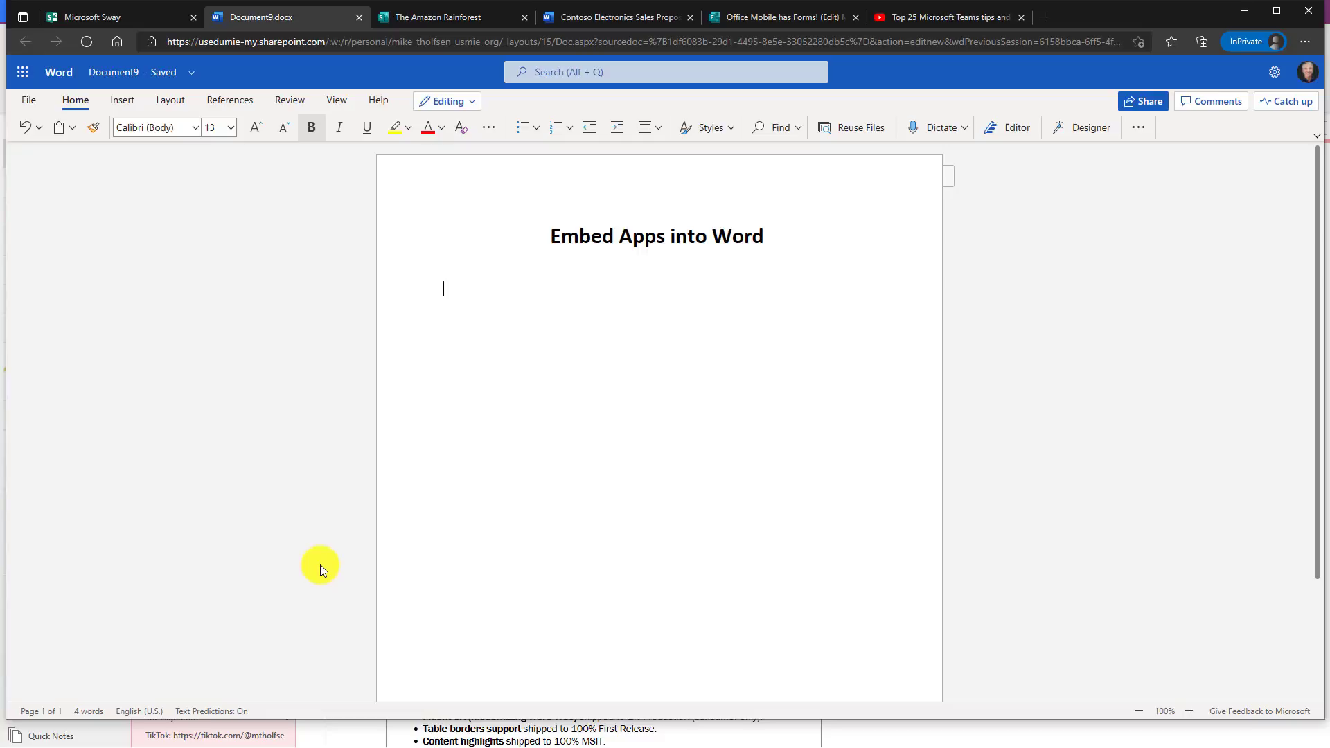
# Step: Paste the 'Top 25 Microsoft Teams tips and tricks for 2021' link to embed it, then play and pause
pyautogui.click(892, 16)
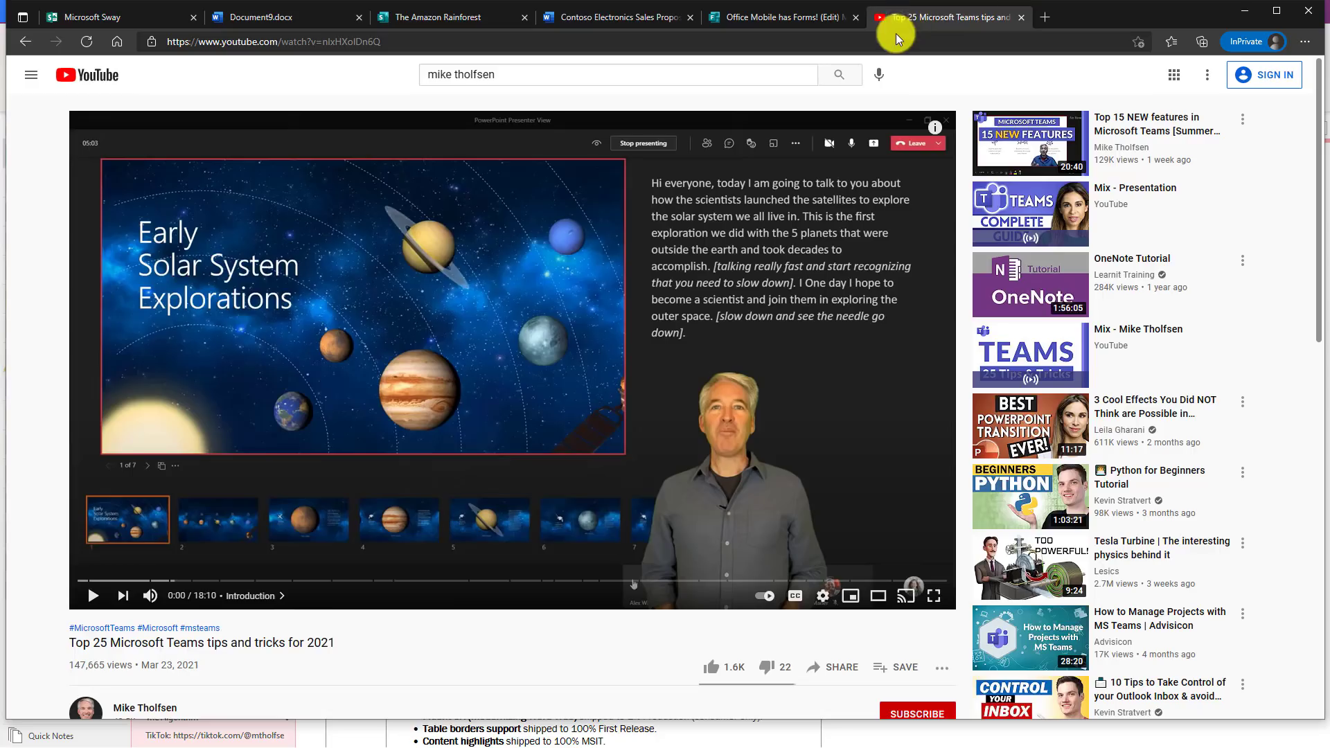
pyautogui.click(286, 16)
pyautogui.write('https://www.youtube.com/watch?v=nIxHXolDn6Q')
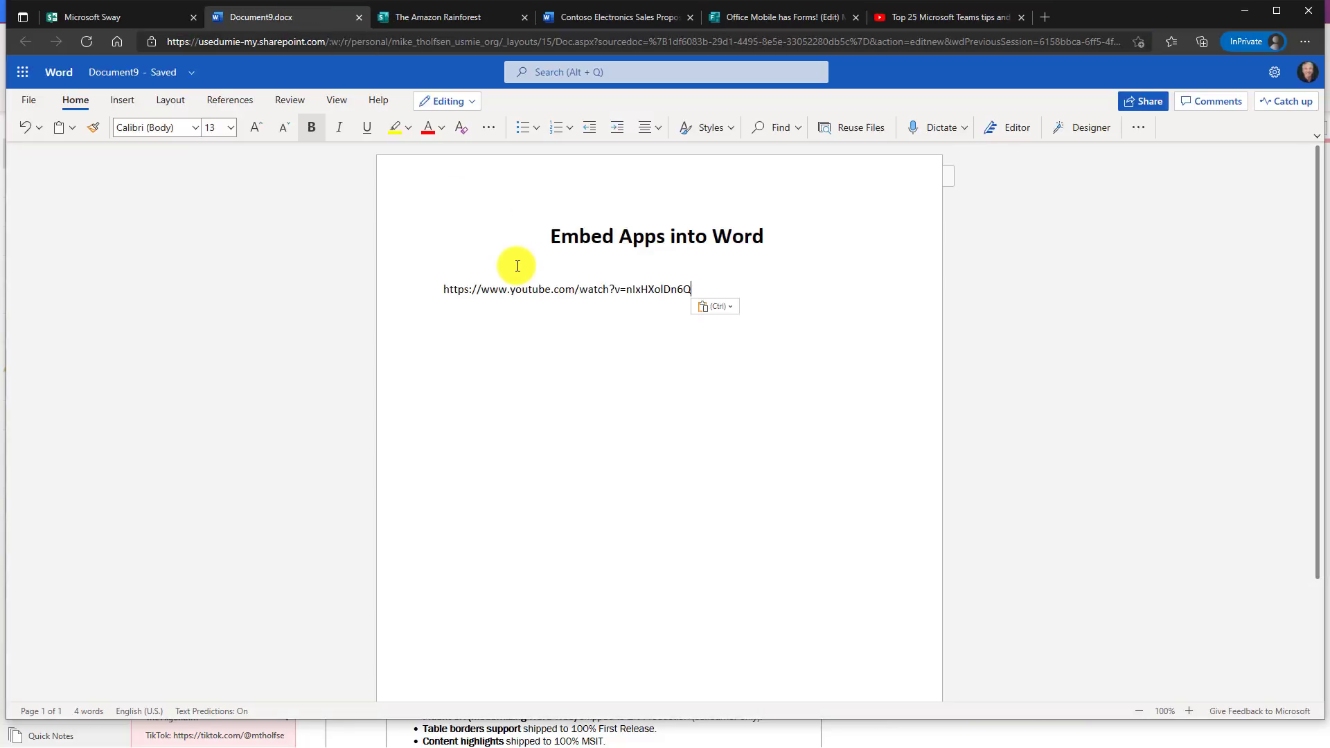
pyautogui.press('Return')
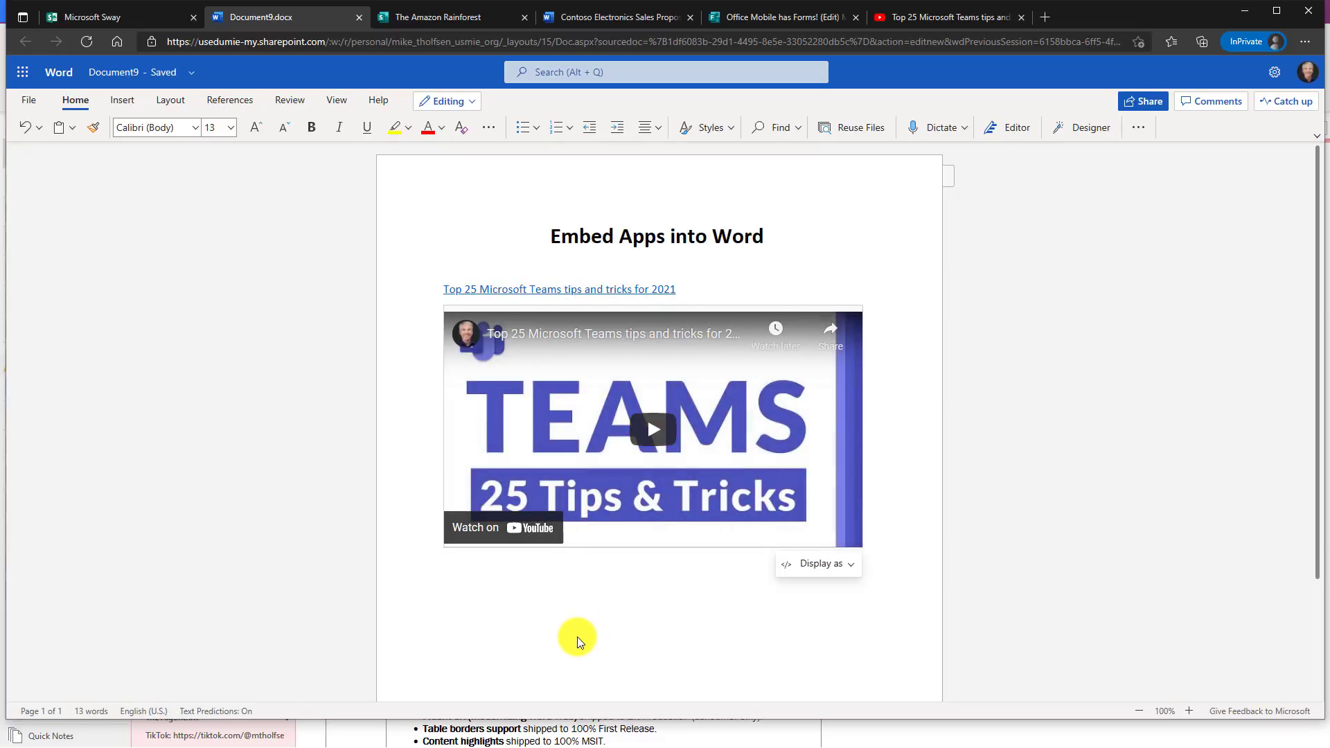
pyautogui.click(658, 455)
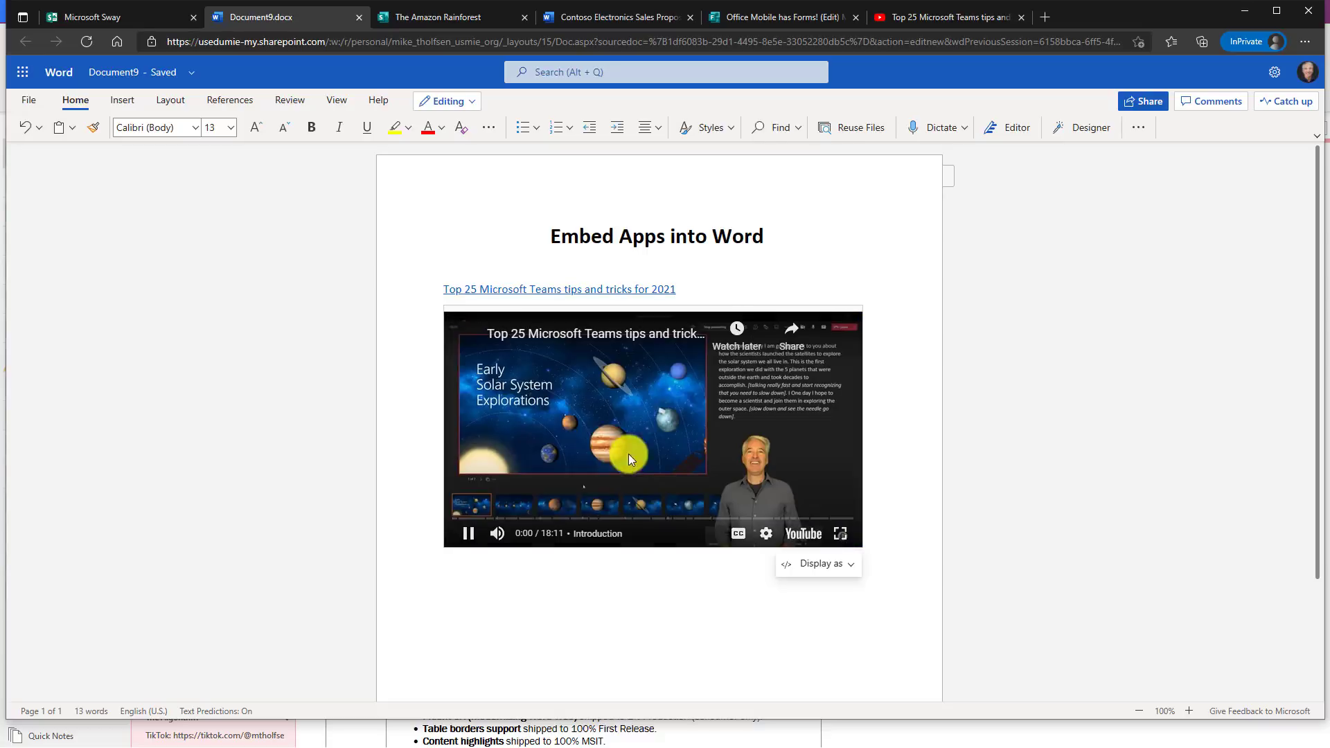
pyautogui.click(468, 535)
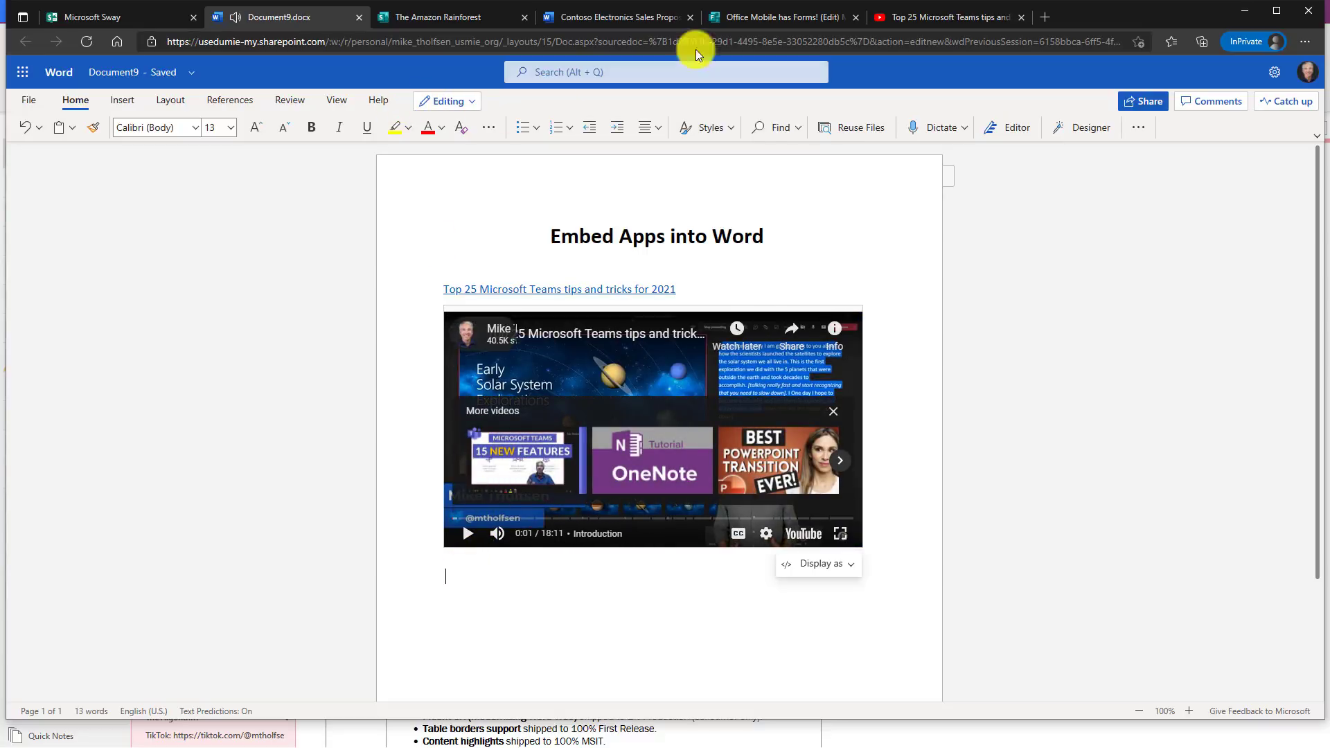
# Step: Copy the 'Office Mobile has Forms!' share link and paste it below the video to embed it
pyautogui.click(783, 16)
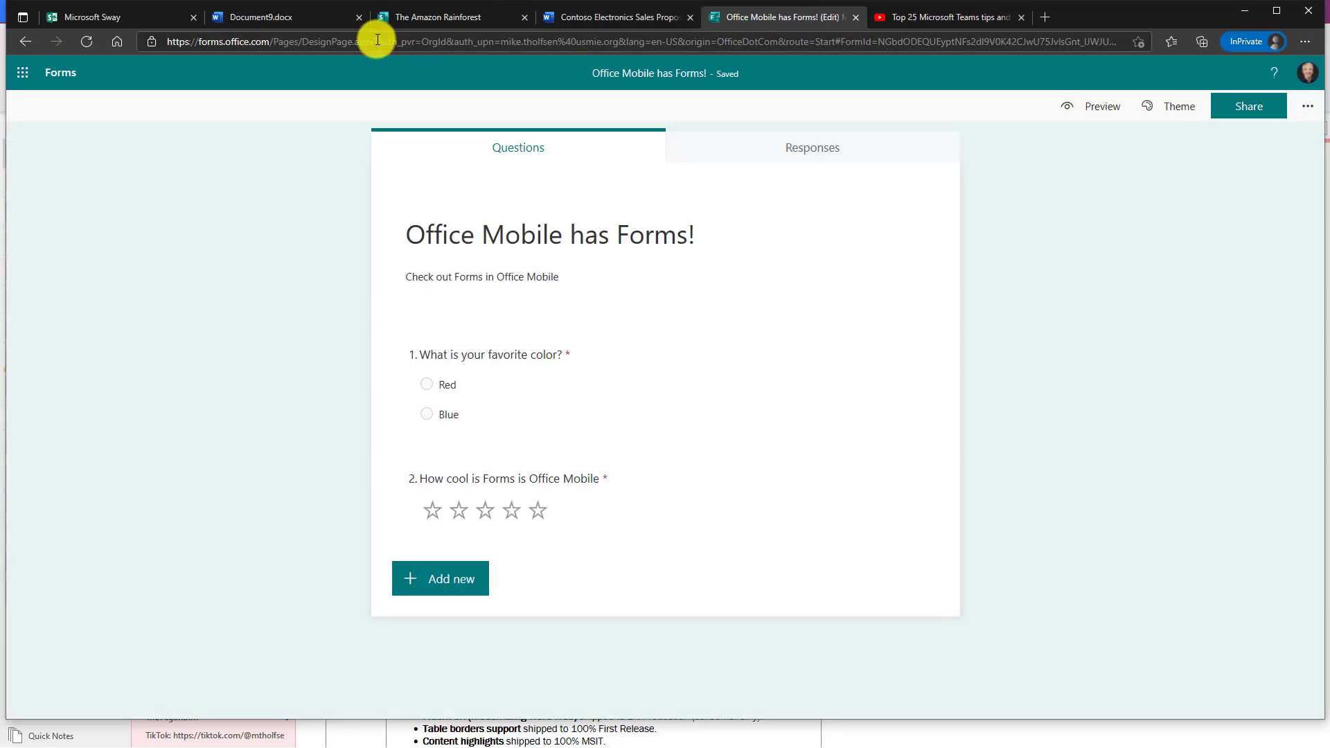
pyautogui.click(1259, 105)
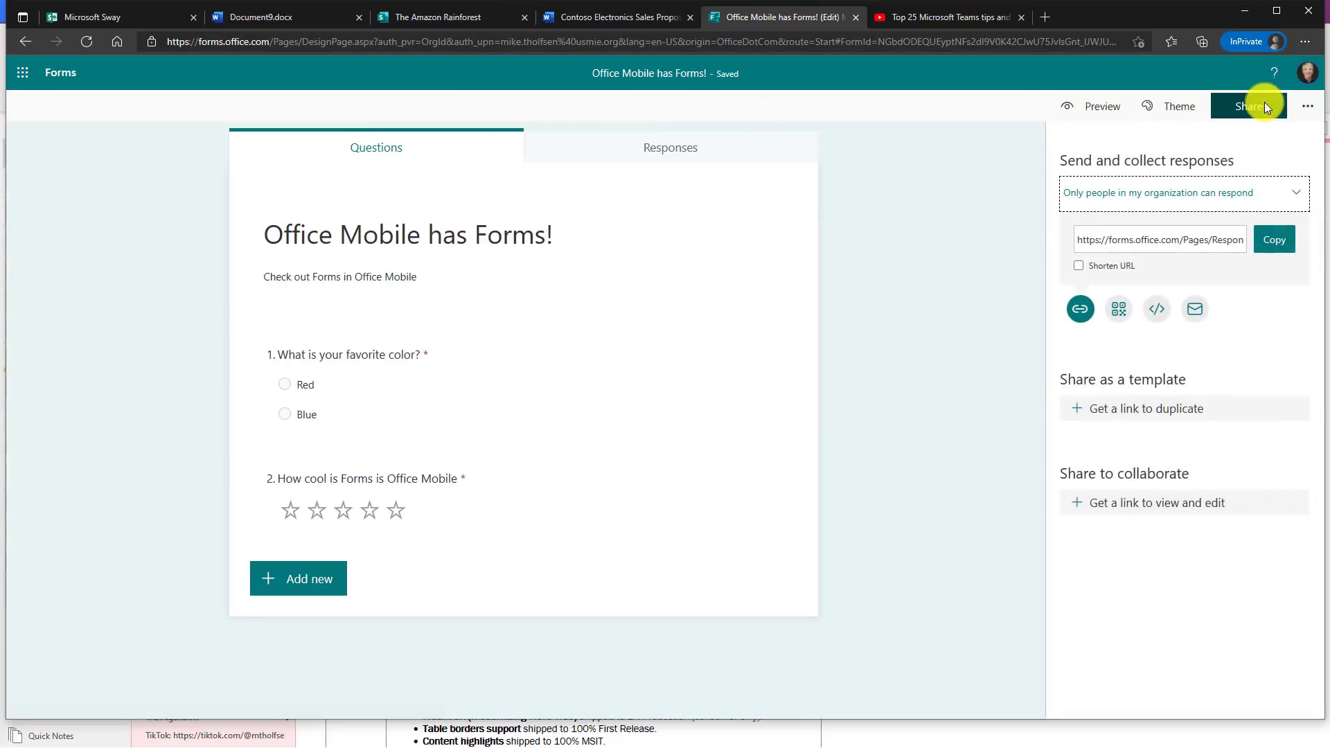
pyautogui.click(1274, 243)
pyautogui.click(312, 18)
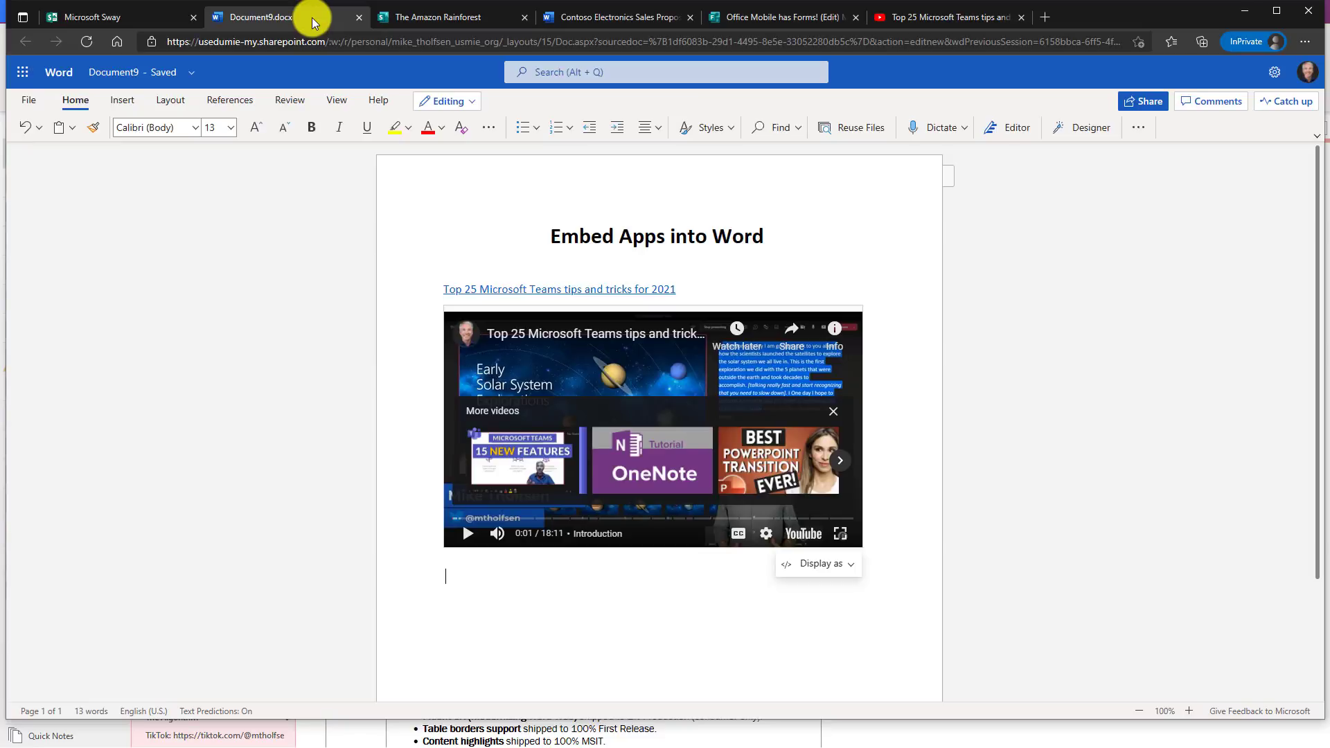
pyautogui.hotkey('ctrl', 'v')
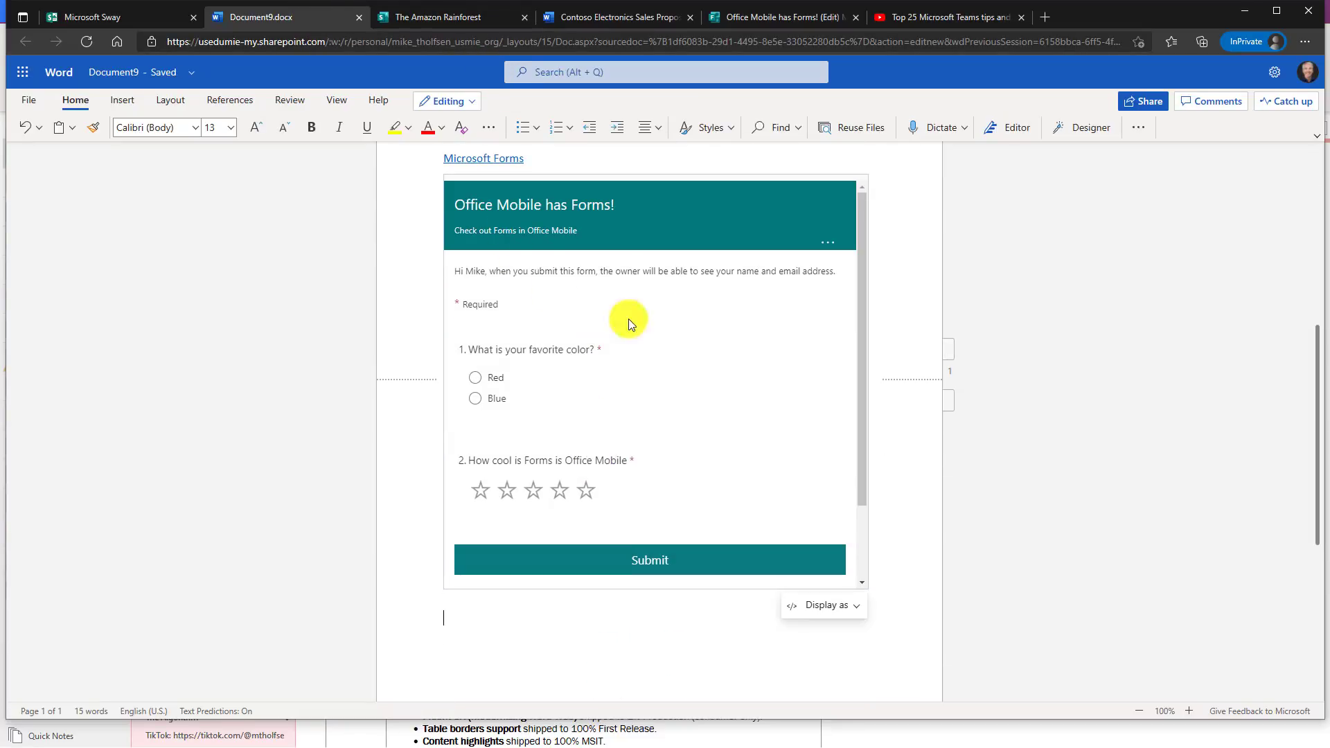
# Step: Open the embedded form in Immersive Reader, close it, and move to the line below the form
pyautogui.scroll(-3, 546, 355)
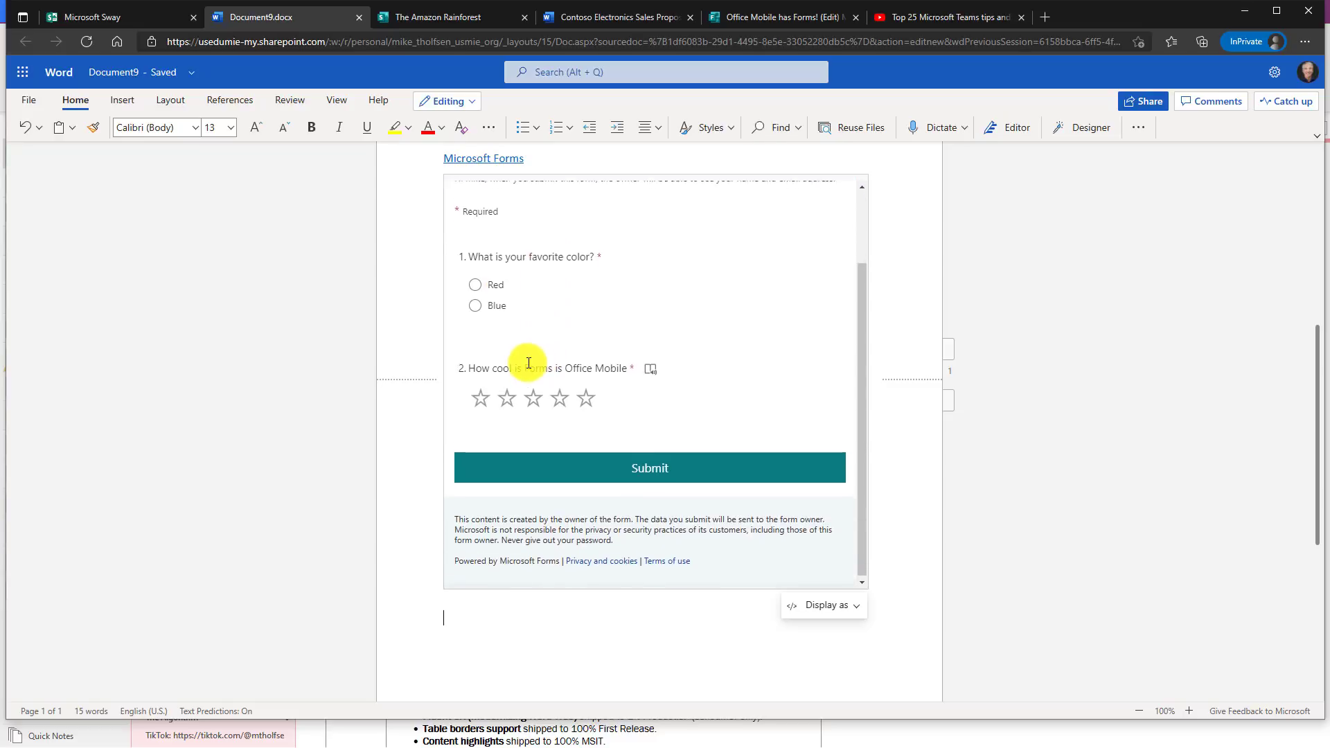
pyautogui.scroll(3, 523, 361)
pyautogui.click(635, 211)
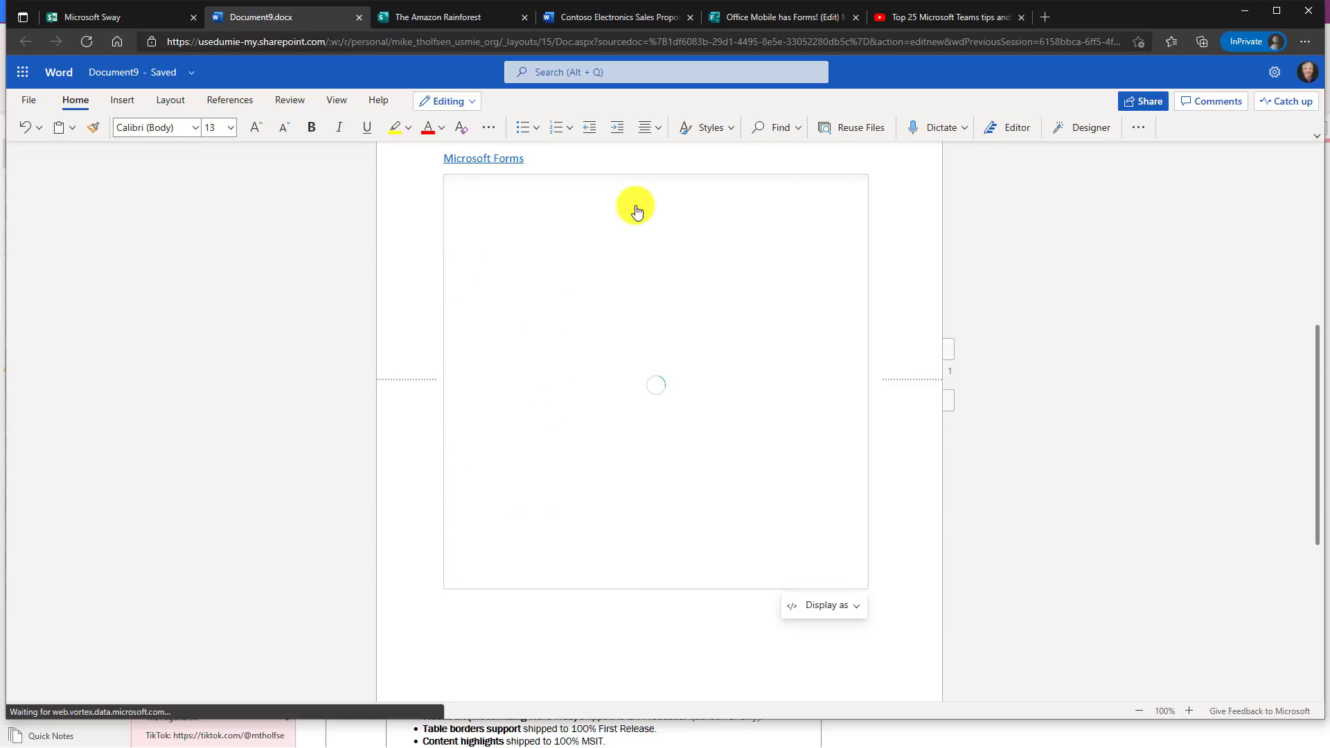
pyautogui.click(470, 217)
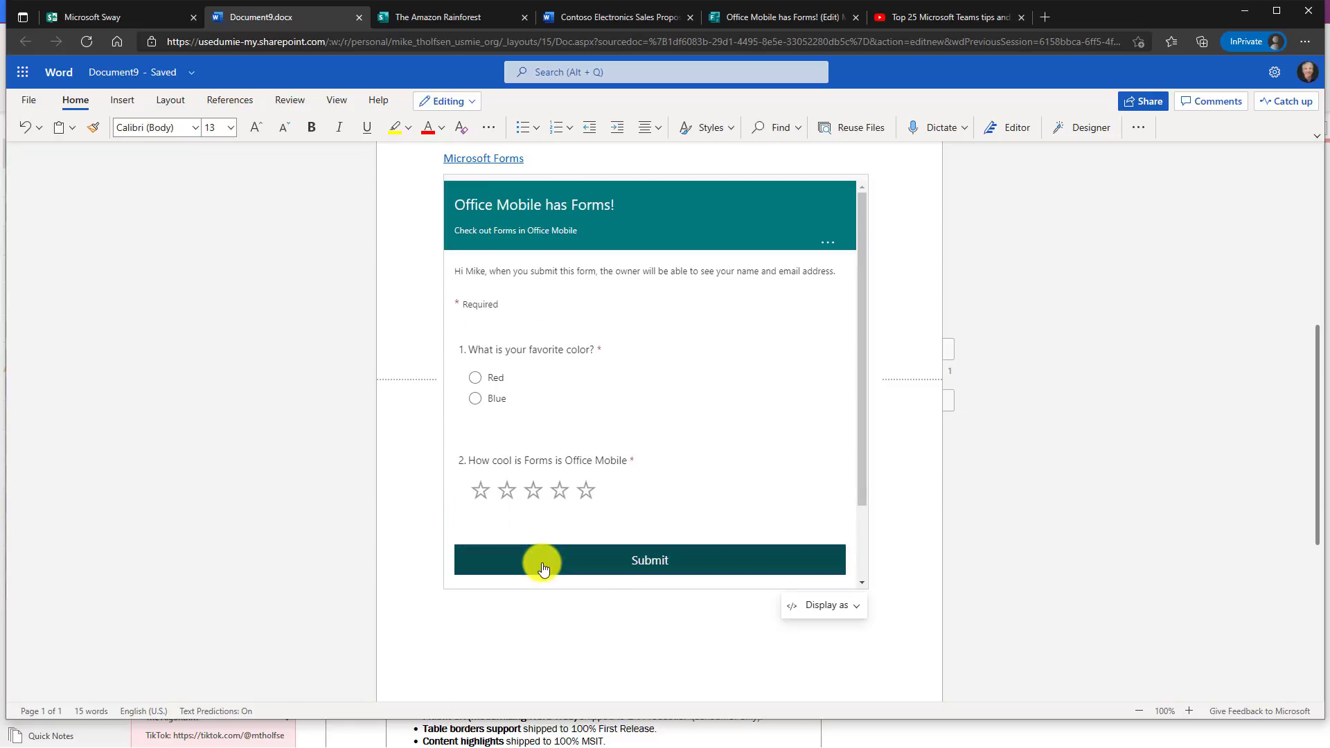
pyautogui.click(533, 618)
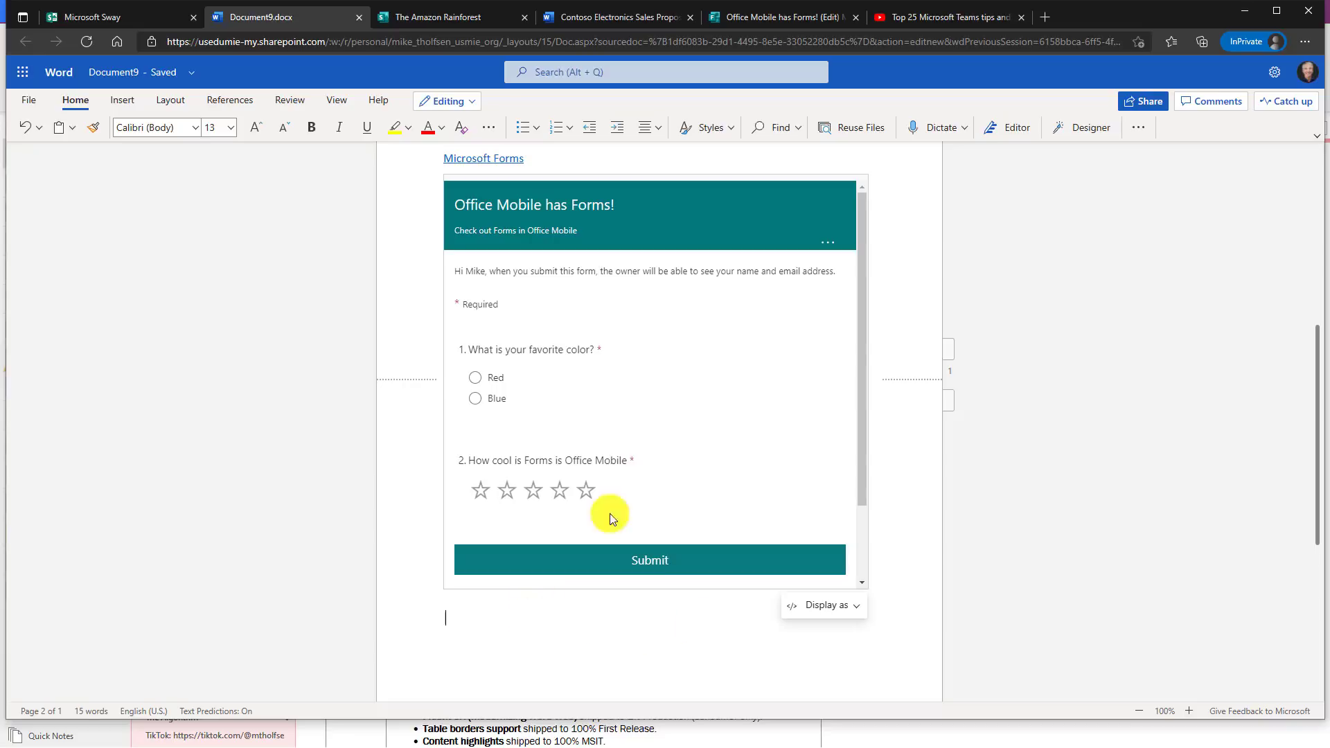
# Step: Copy The Amazon Rainforest Sway's visual link and paste it into Document9 as an embedded card
pyautogui.click(458, 16)
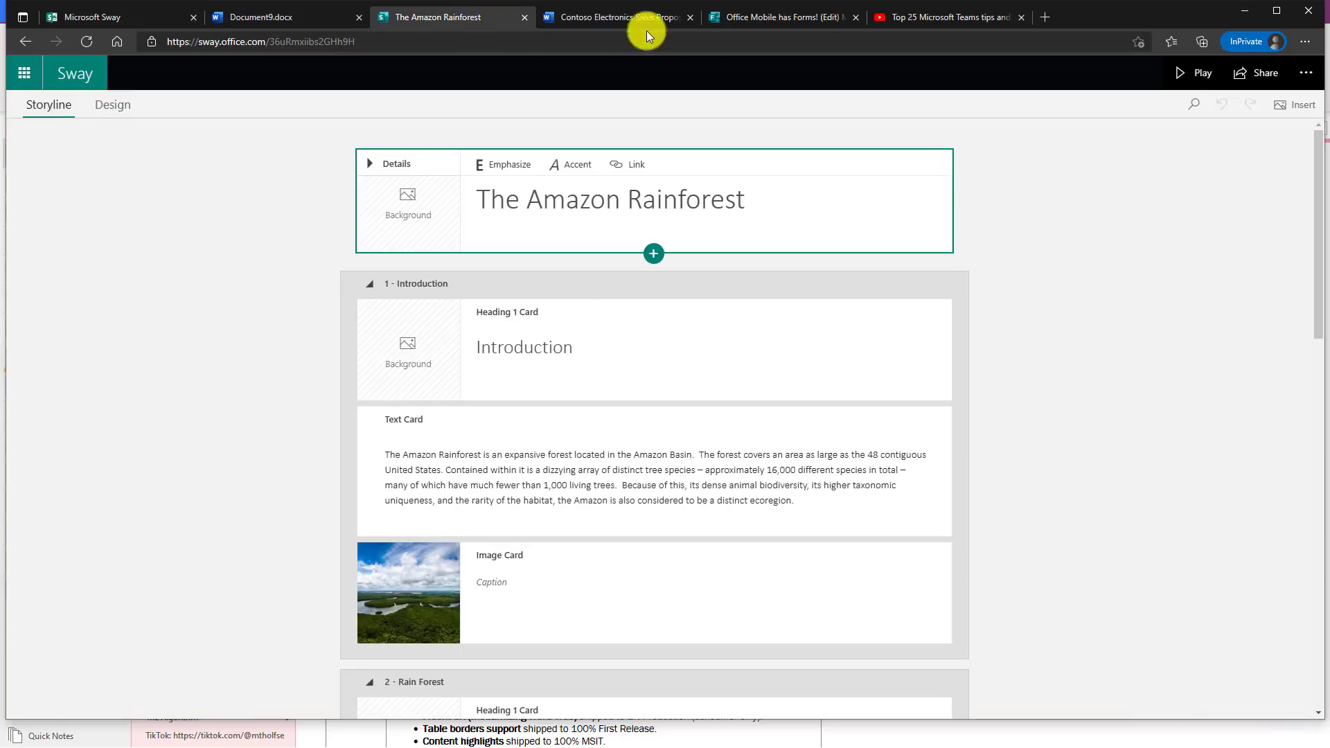
pyautogui.click(1264, 73)
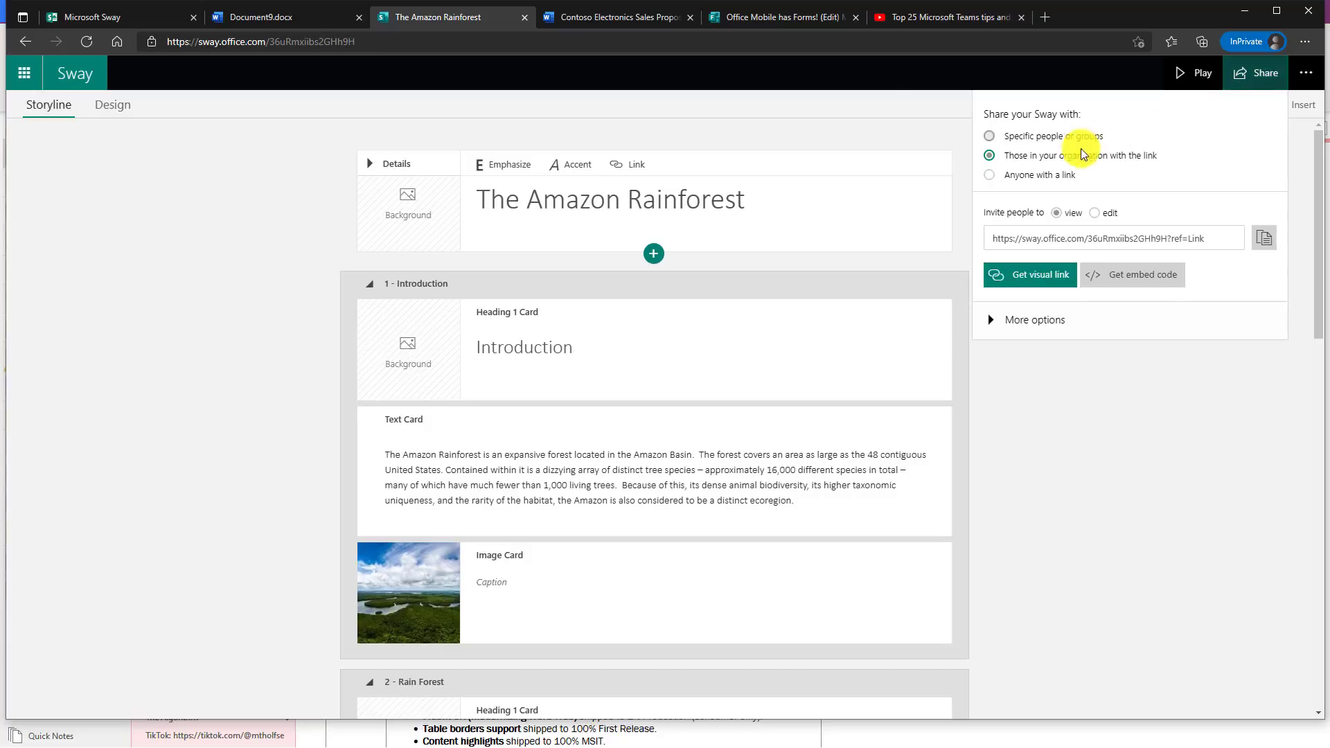
pyautogui.click(1032, 275)
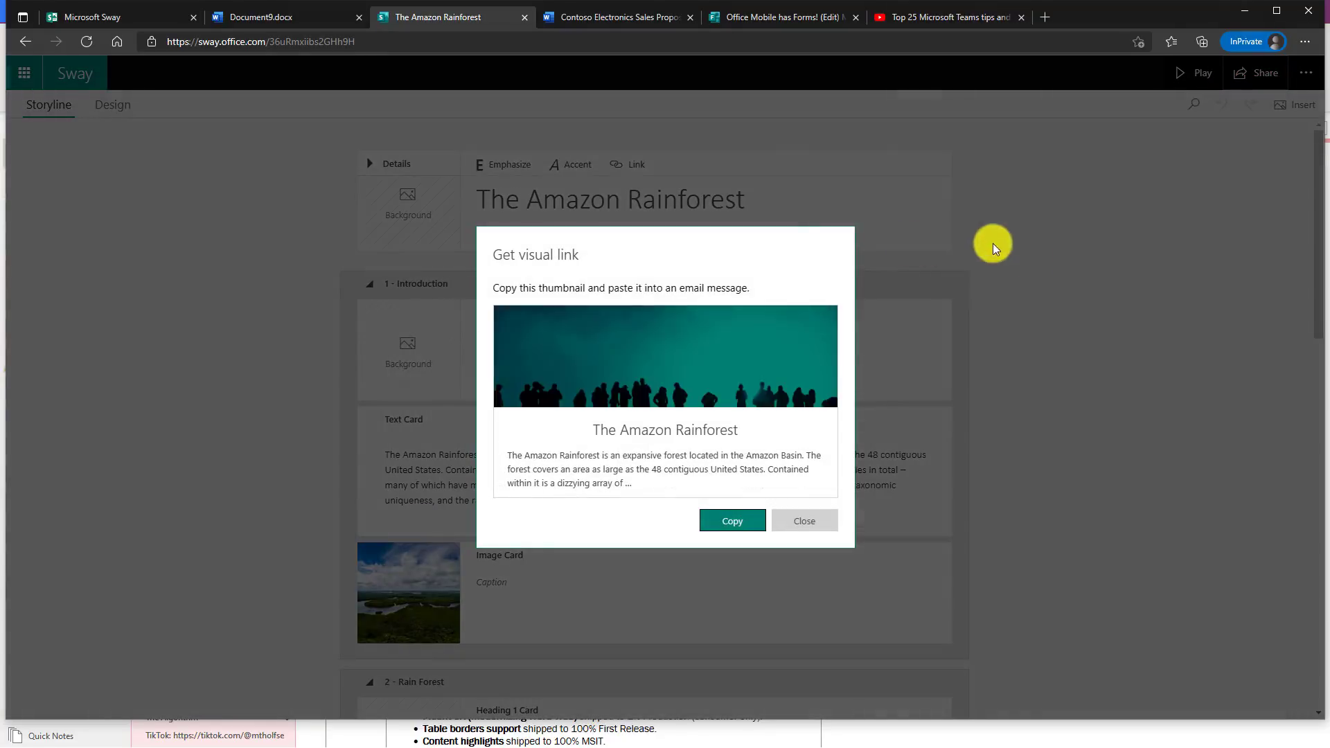
pyautogui.click(733, 522)
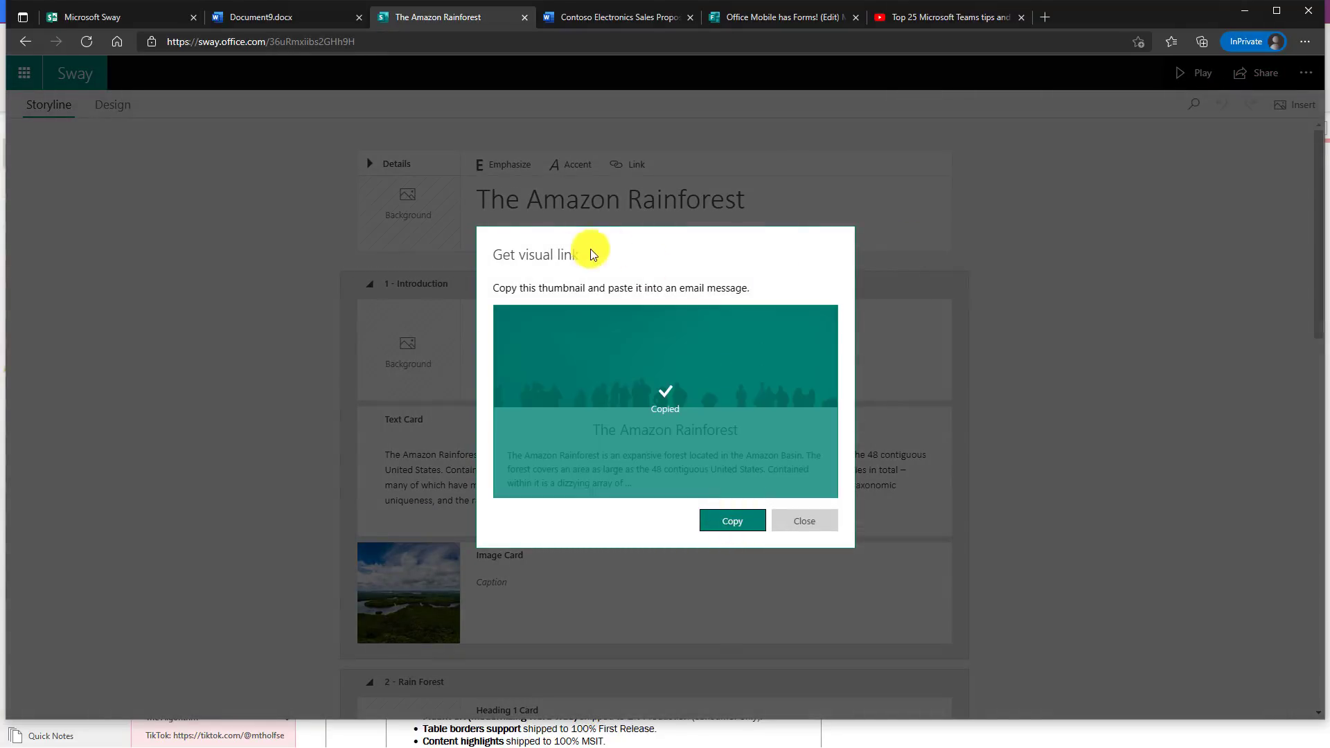
pyautogui.click(314, 21)
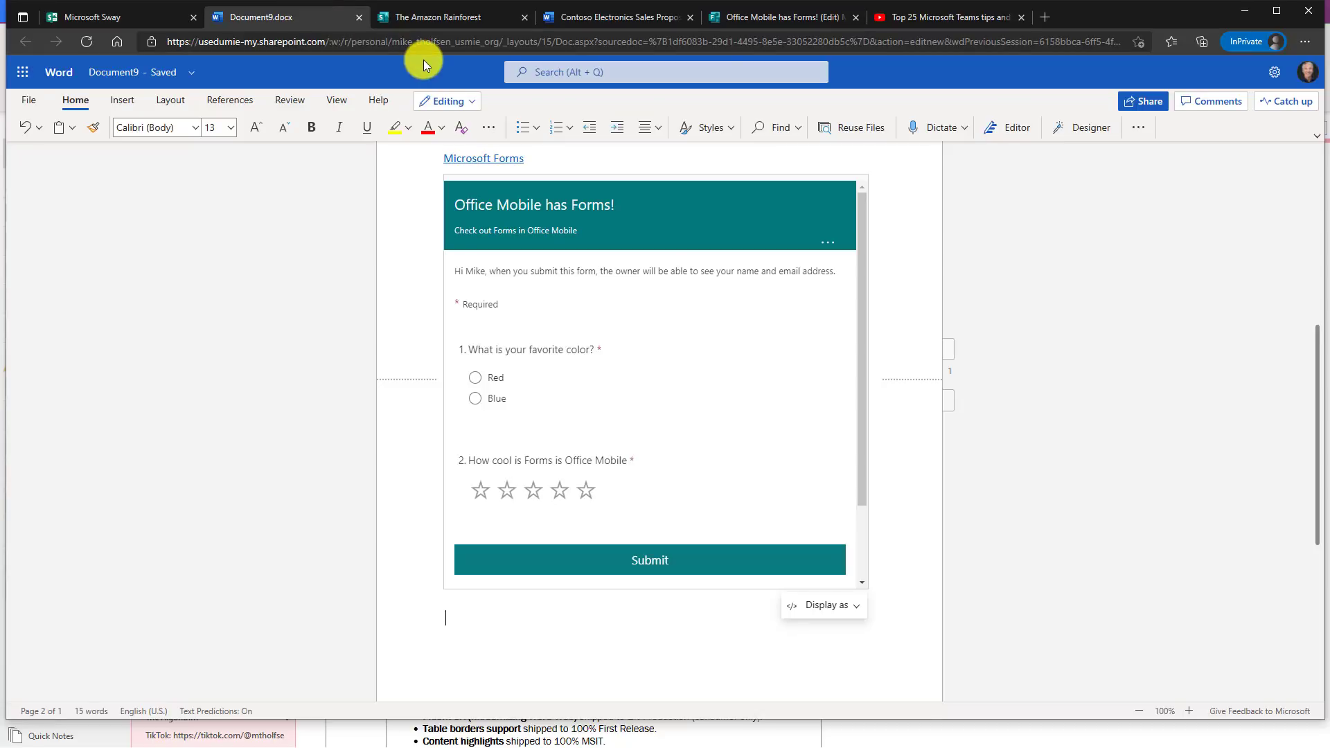
pyautogui.hotkey('ctrl', 'v')
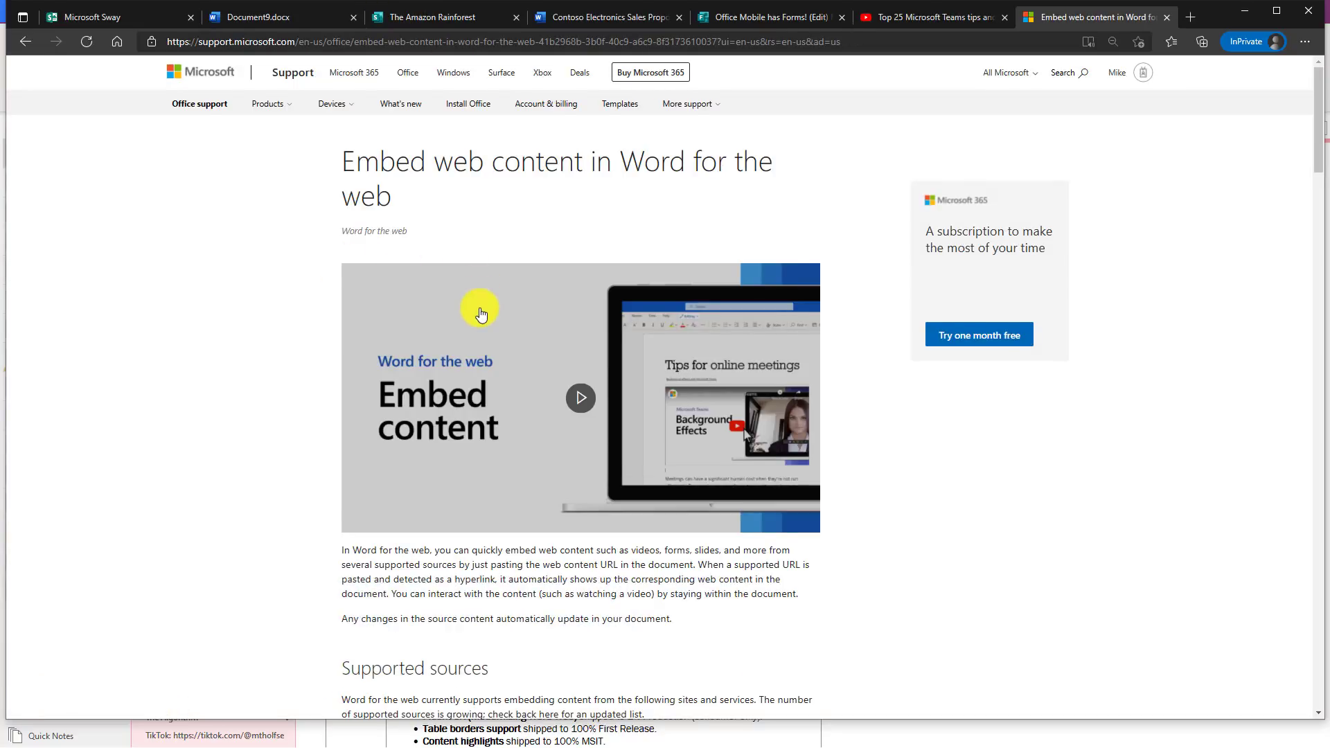
# Step: Scroll through the supported embed sources list, then review the embedded form and Sway card in Document9
pyautogui.scroll(-9, 481, 317)
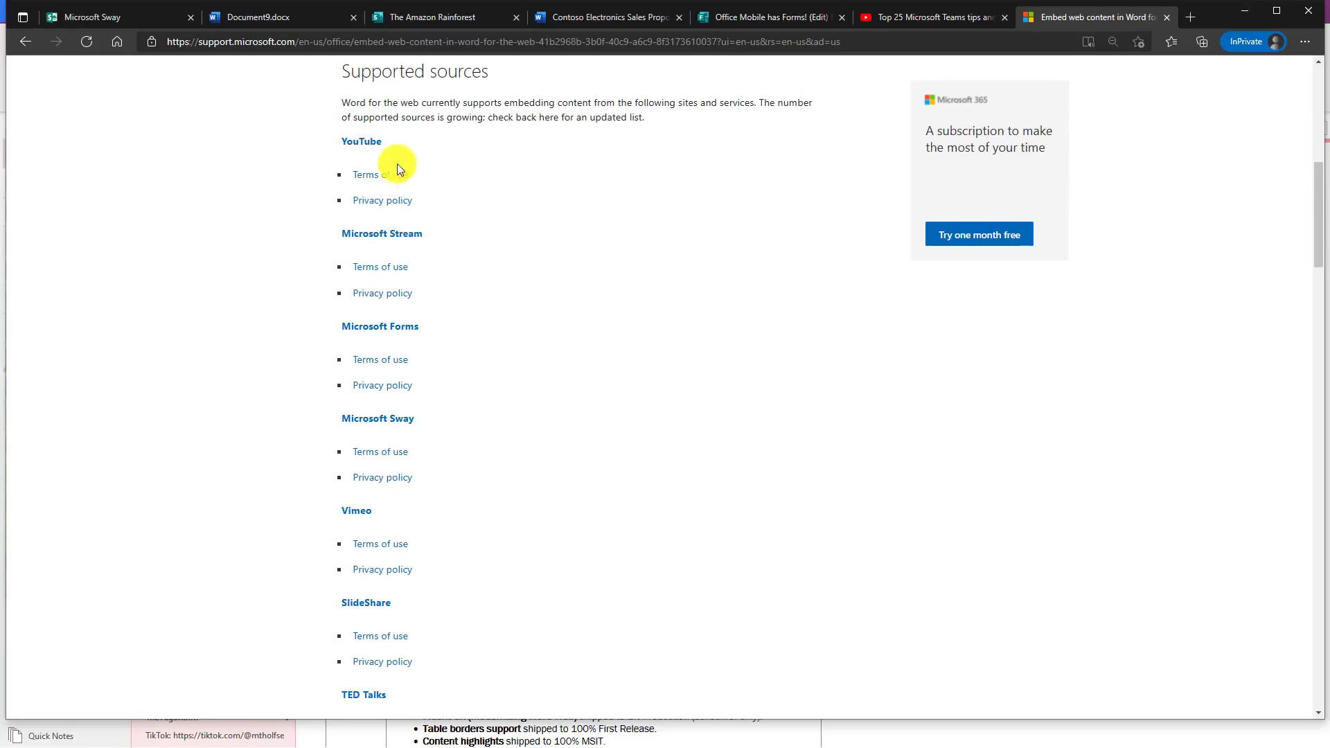
pyautogui.scroll(-3, 436, 318)
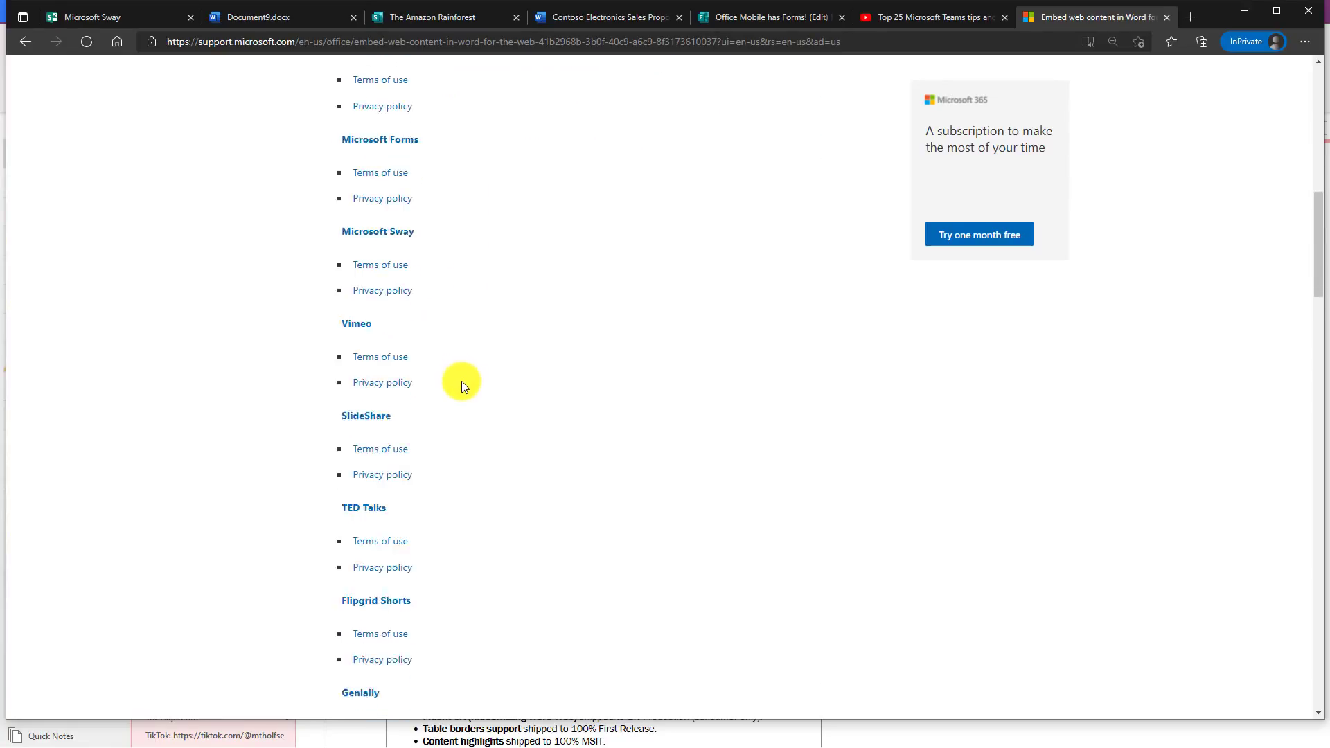
pyautogui.scroll(-8, 461, 383)
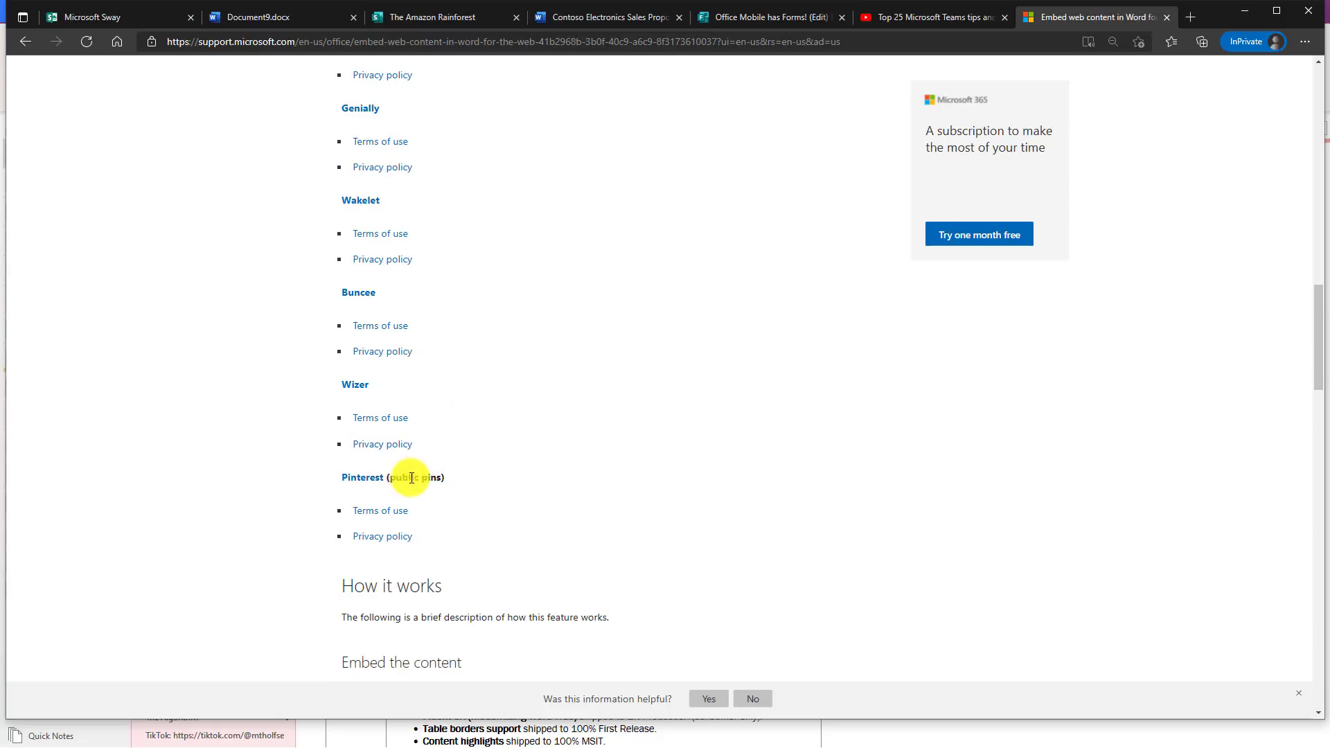
pyautogui.click(302, 21)
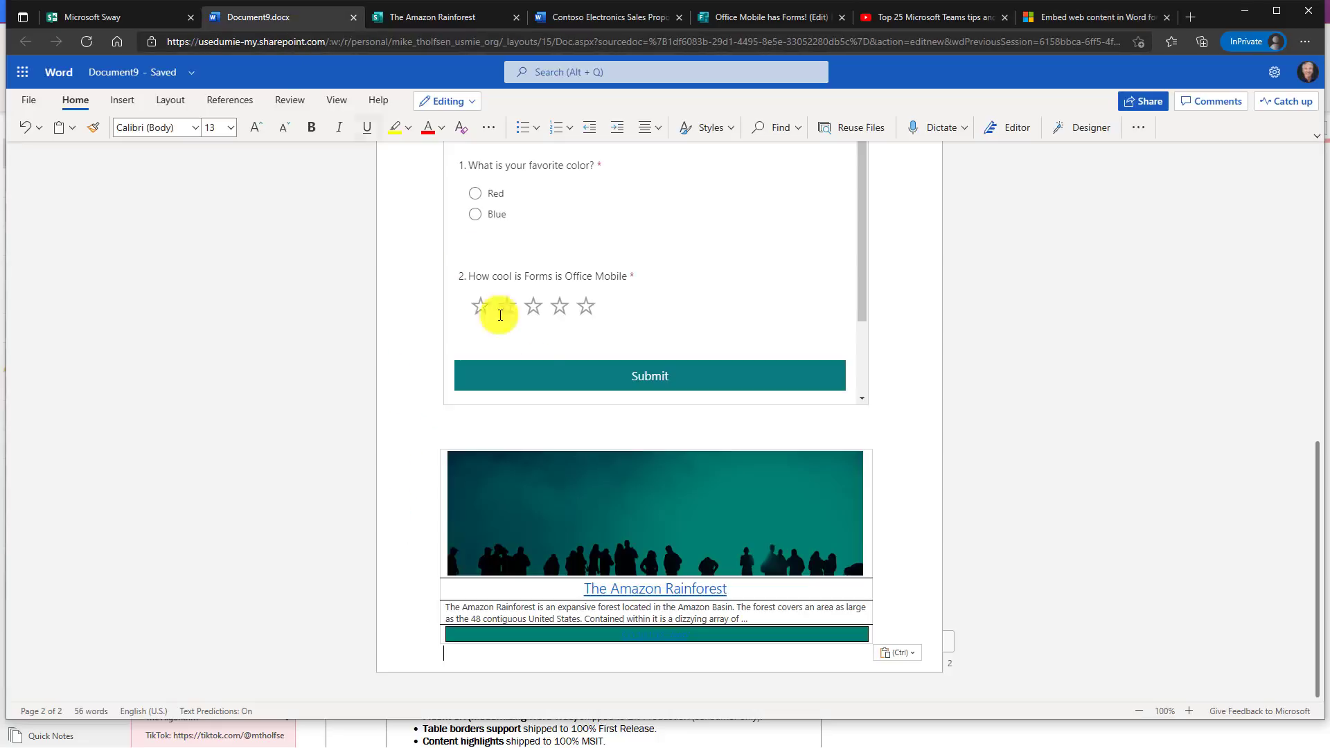
pyautogui.scroll(5, 632, 350)
pyautogui.scroll(3, 627, 311)
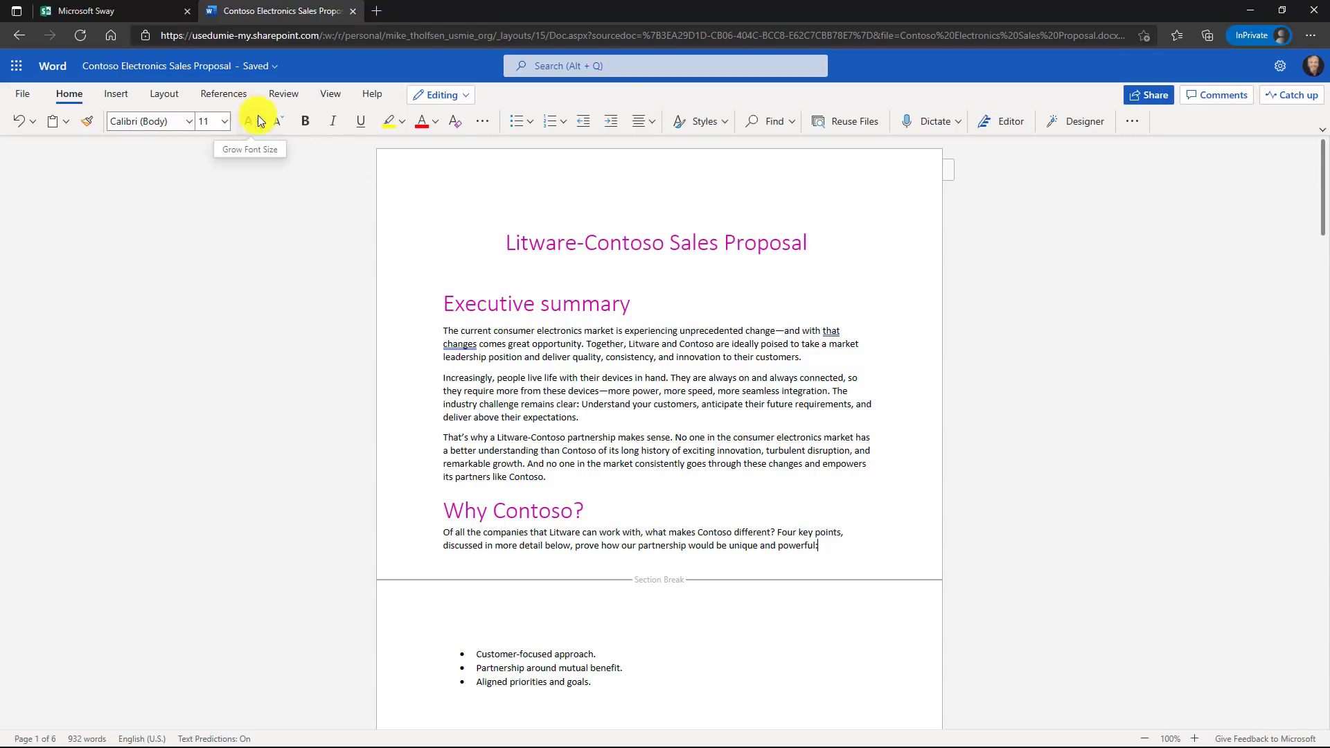
pyautogui.scroll(-4, 666, 416)
pyautogui.scroll(3, 668, 327)
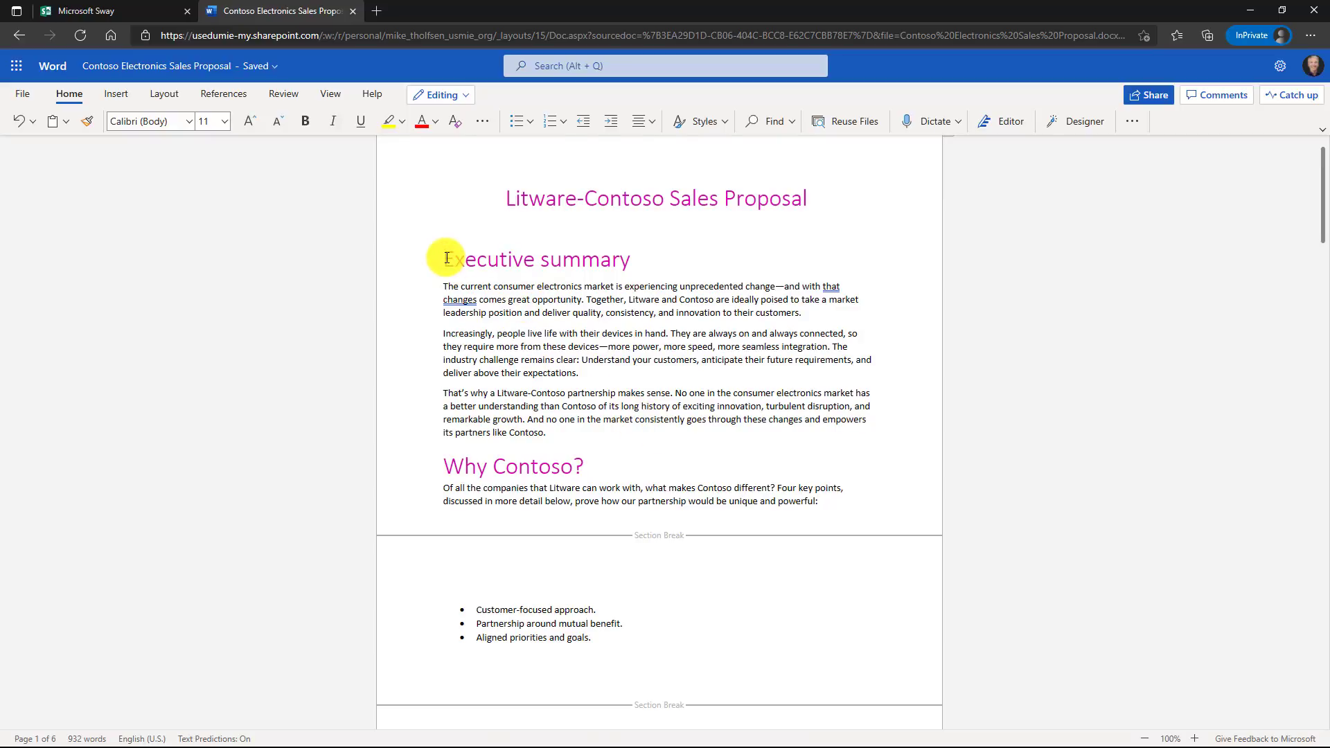
pyautogui.moveTo(445, 258); pyautogui.dragTo(633, 257)
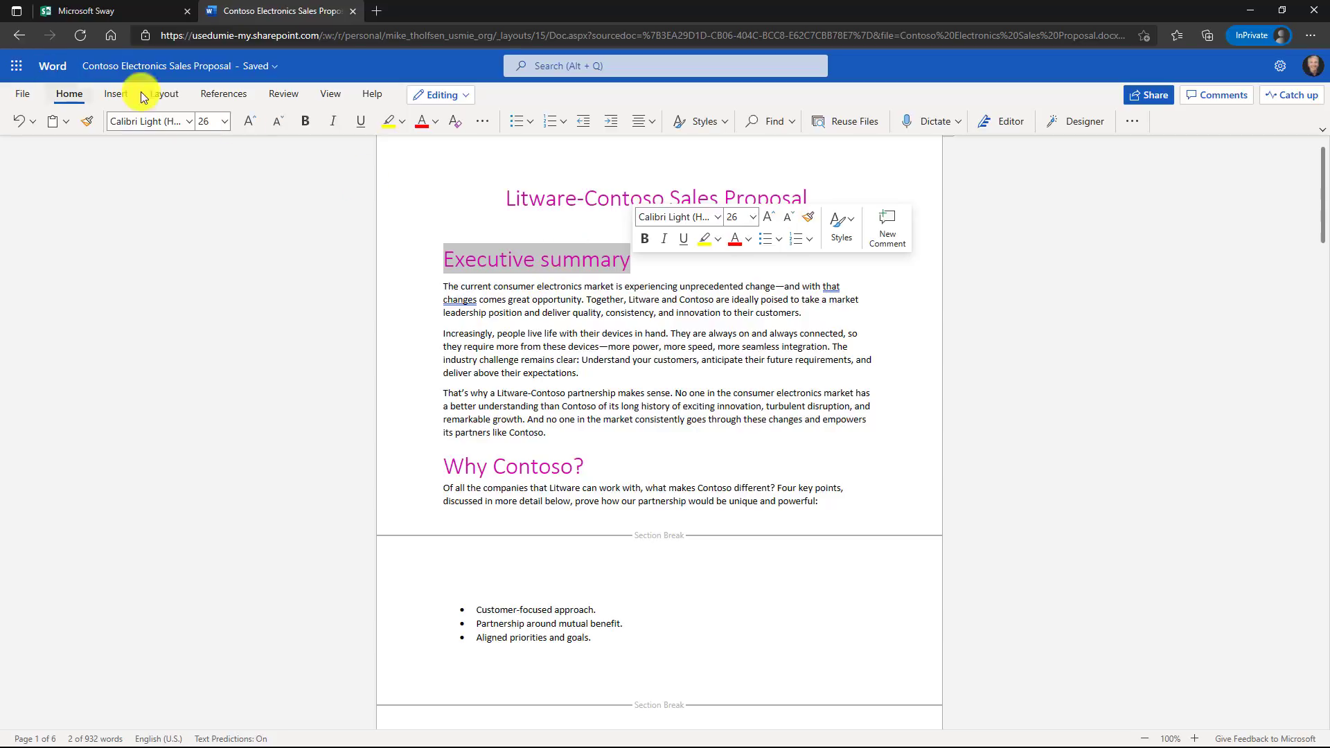
pyautogui.click(725, 122)
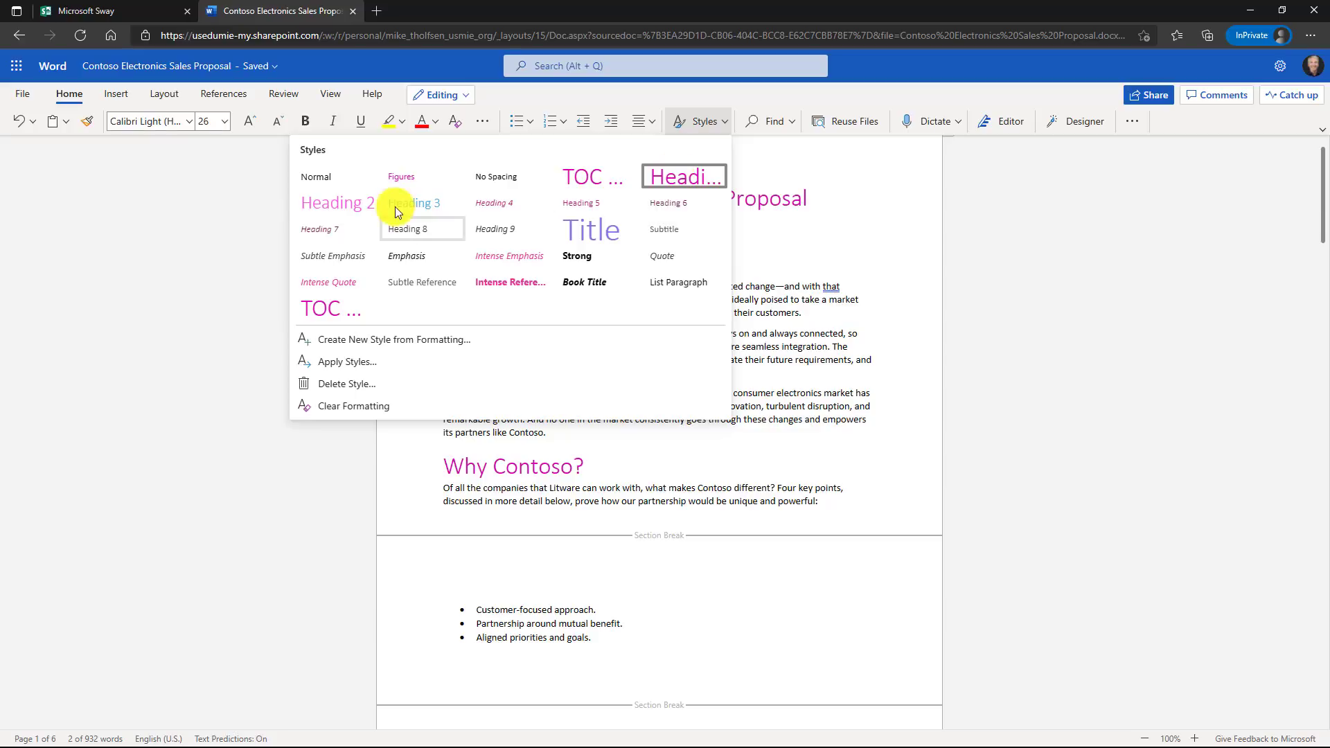
pyautogui.press('Escape')
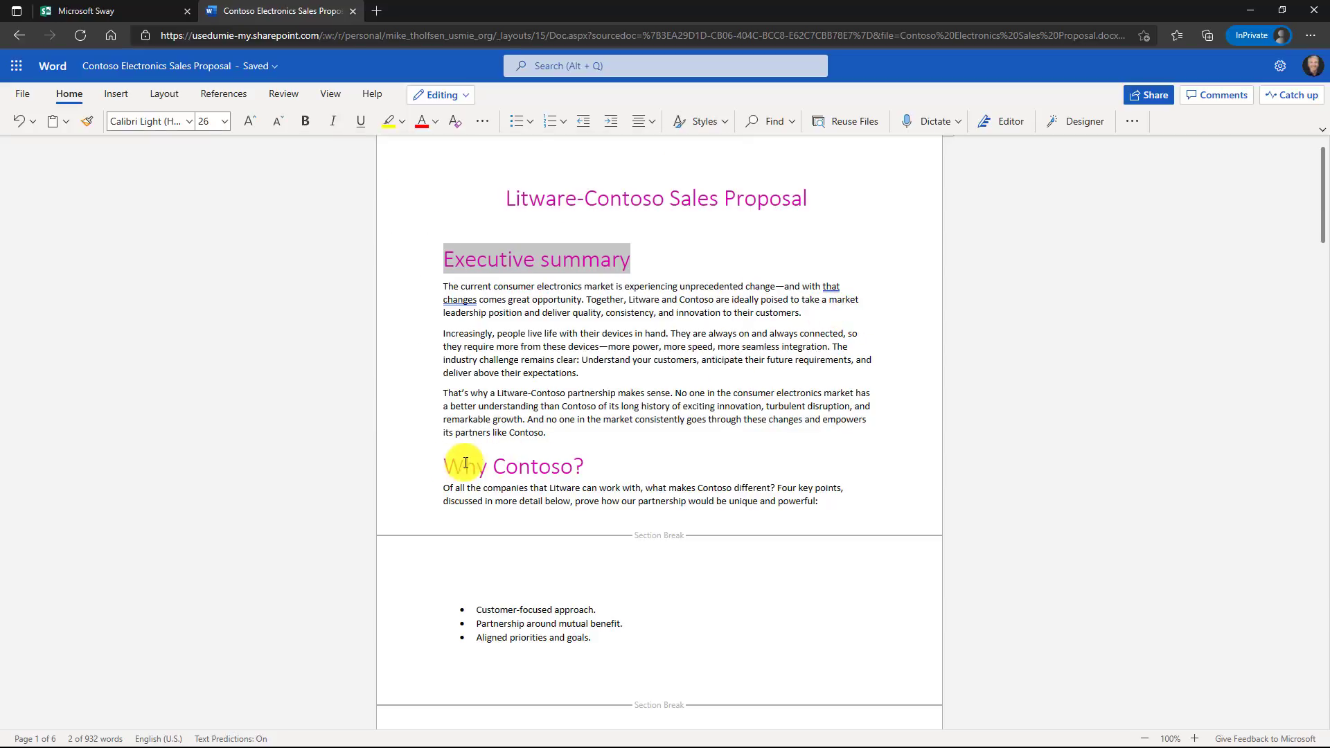
pyautogui.scroll(-6, 460, 496)
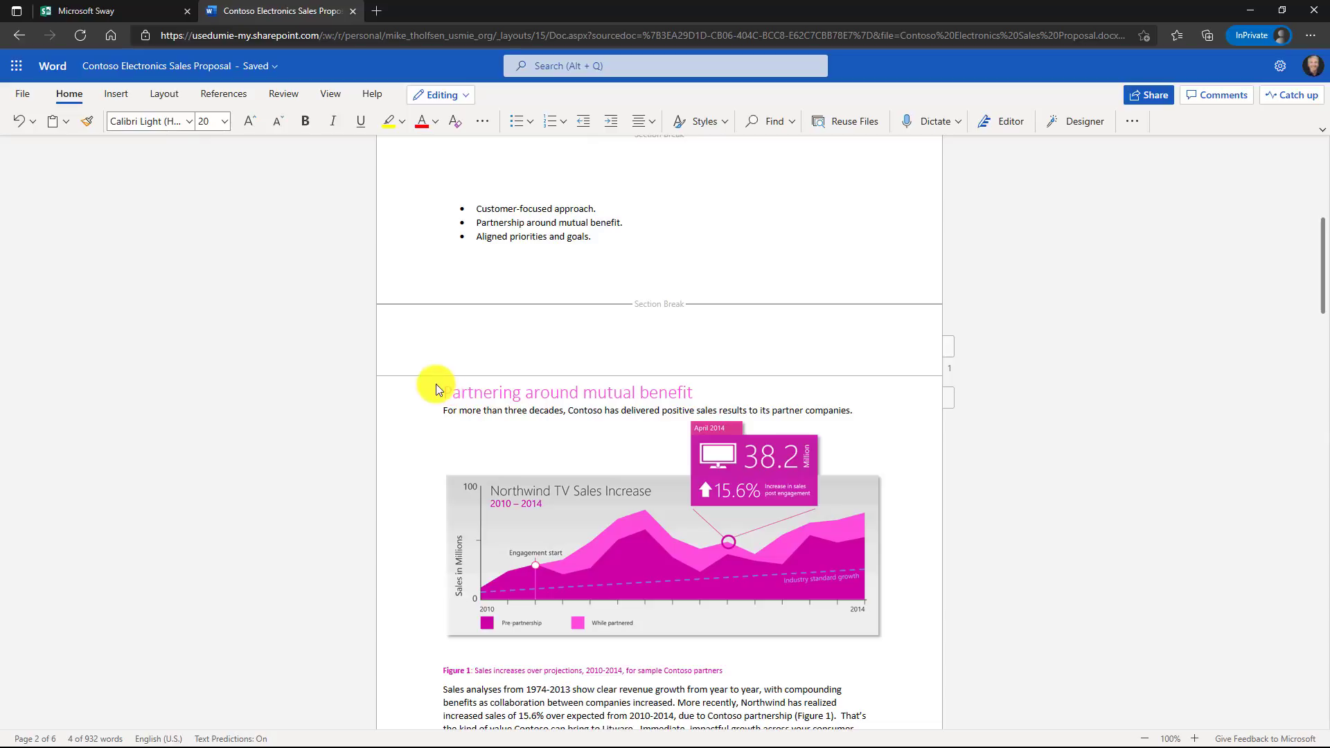
pyautogui.moveTo(436, 385); pyautogui.dragTo(696, 400)
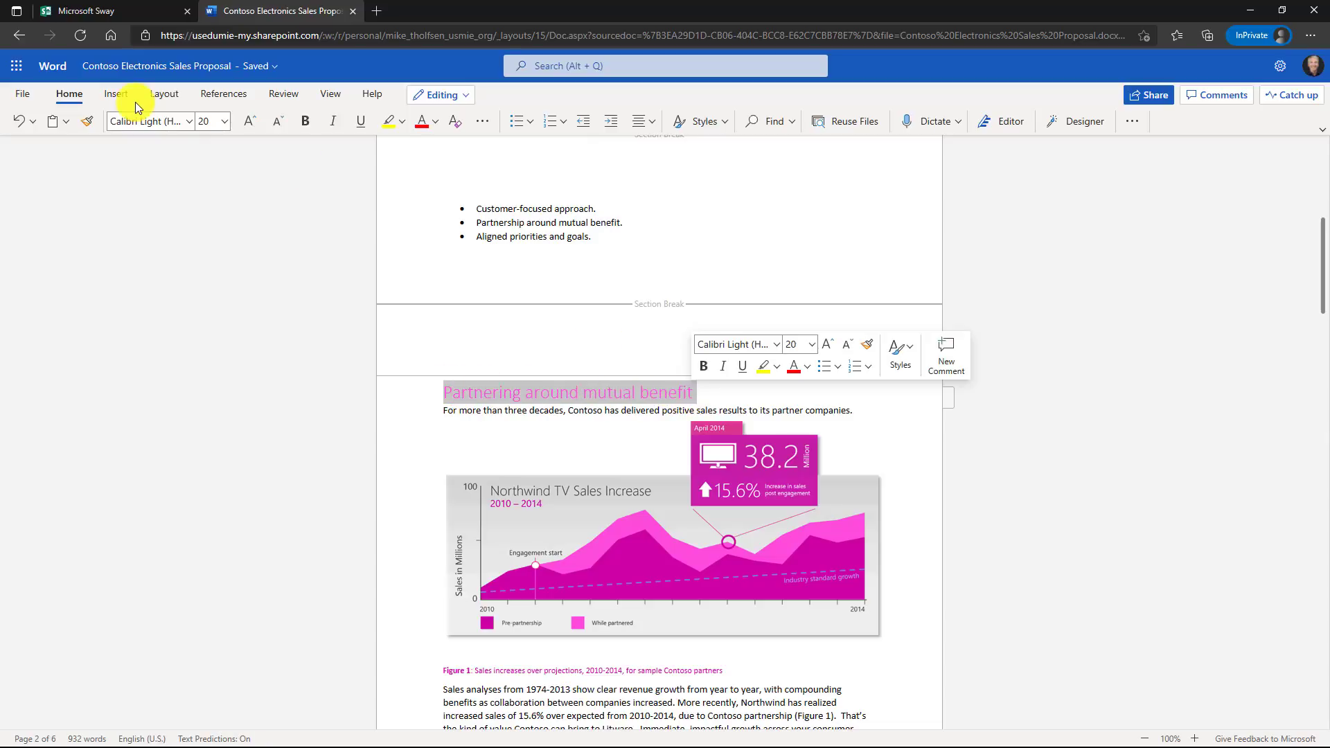
pyautogui.click(708, 120)
pyautogui.press('Escape')
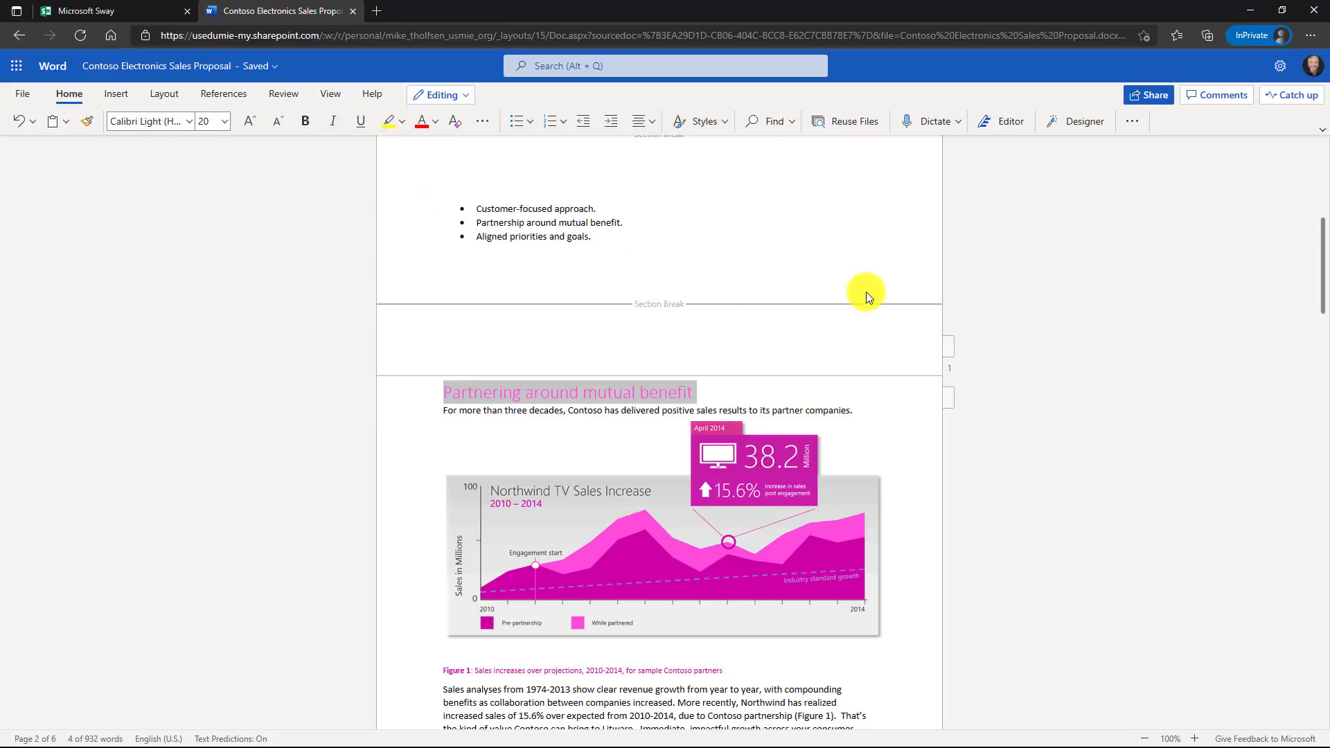
pyautogui.scroll(3, 590, 384)
pyautogui.scroll(-9, 593, 380)
pyautogui.scroll(-2, 590, 381)
pyautogui.scroll(15, 585, 378)
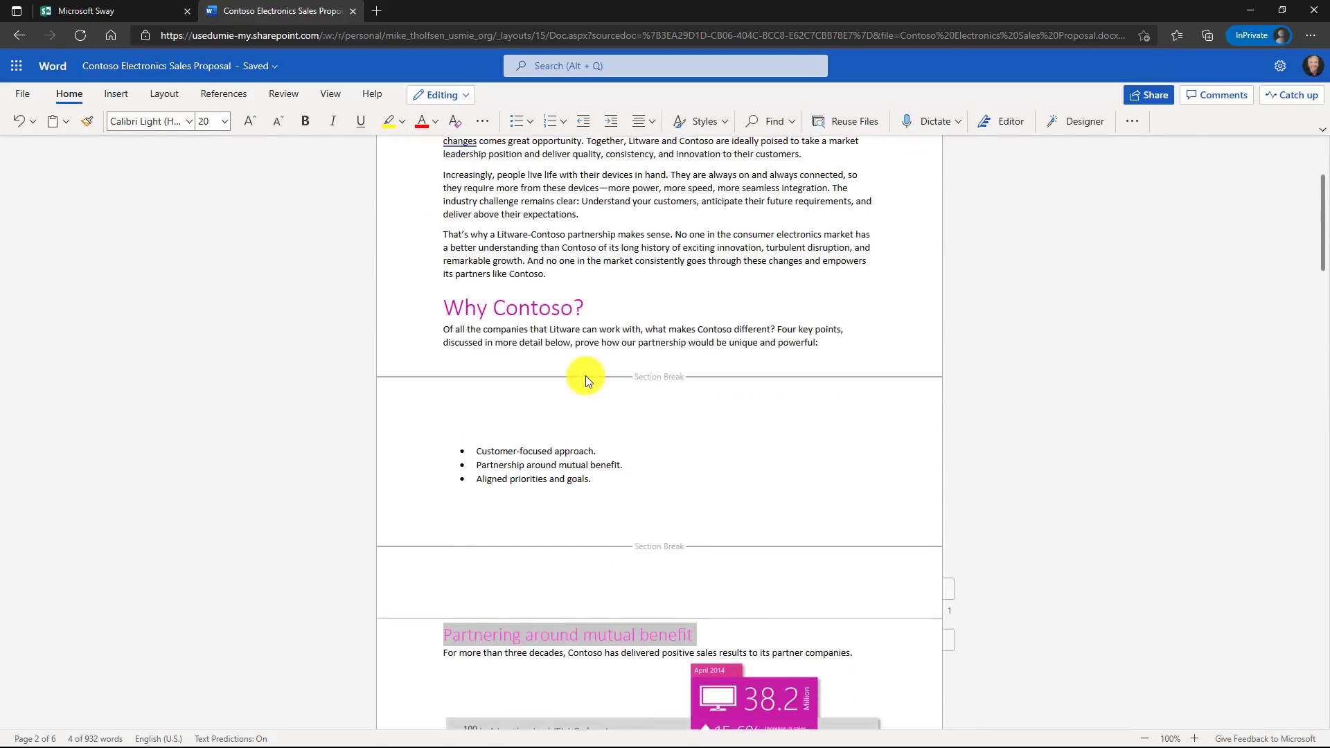
# Step: Insert a table of contents on a new line below the proposal title
pyautogui.click(542, 282)
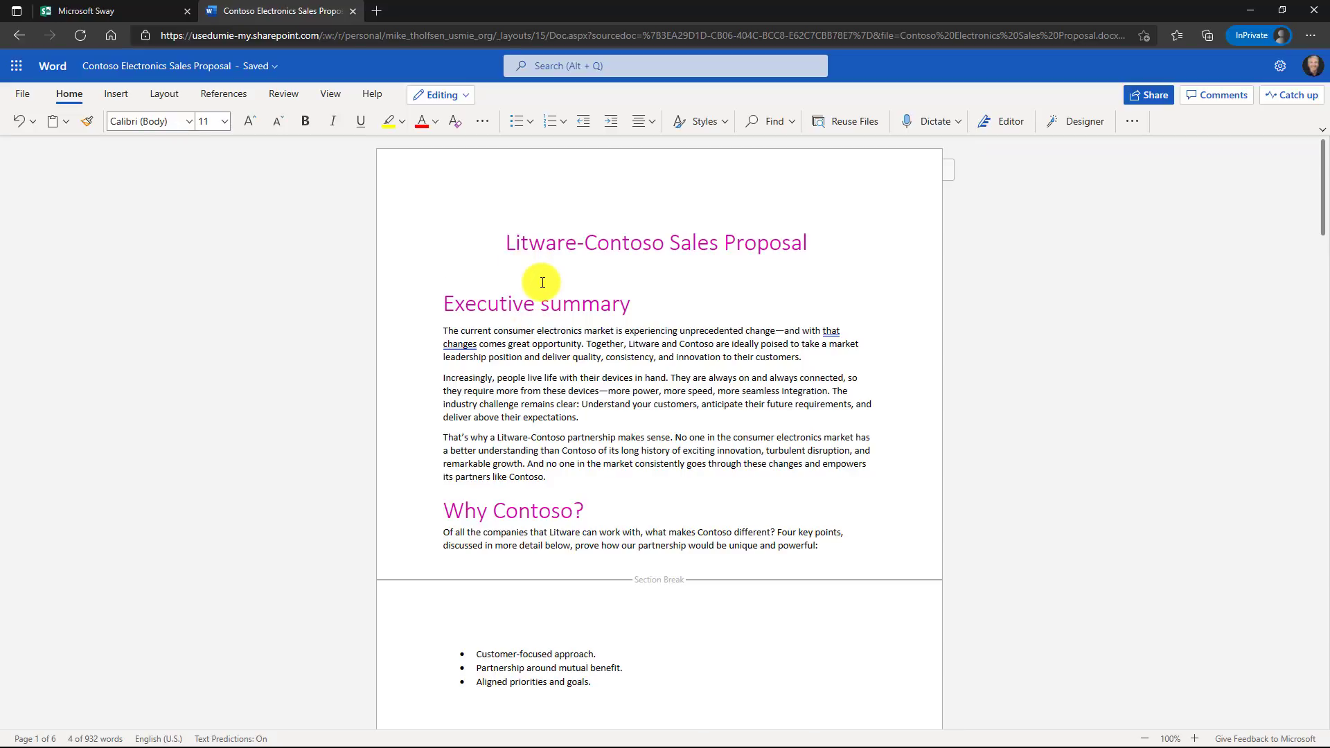
pyautogui.press('Return')
pyautogui.press('Return')
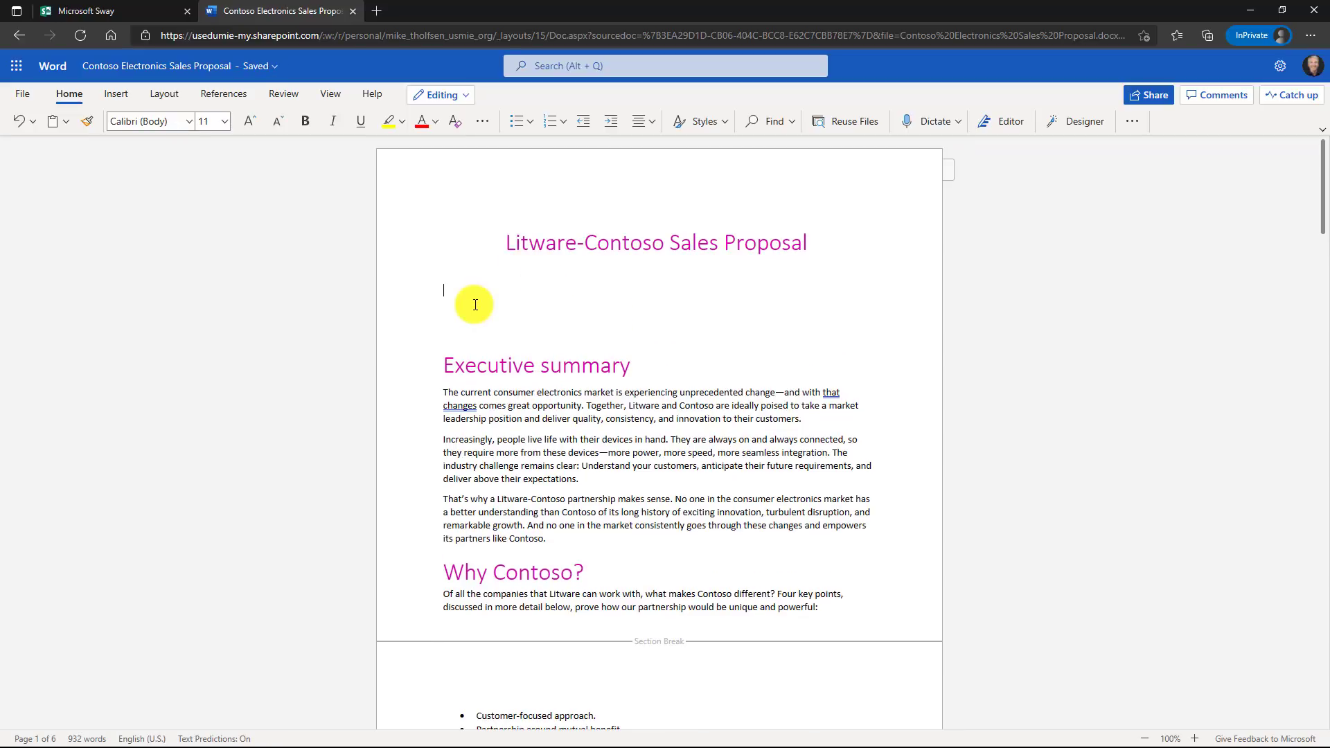
pyautogui.click(232, 90)
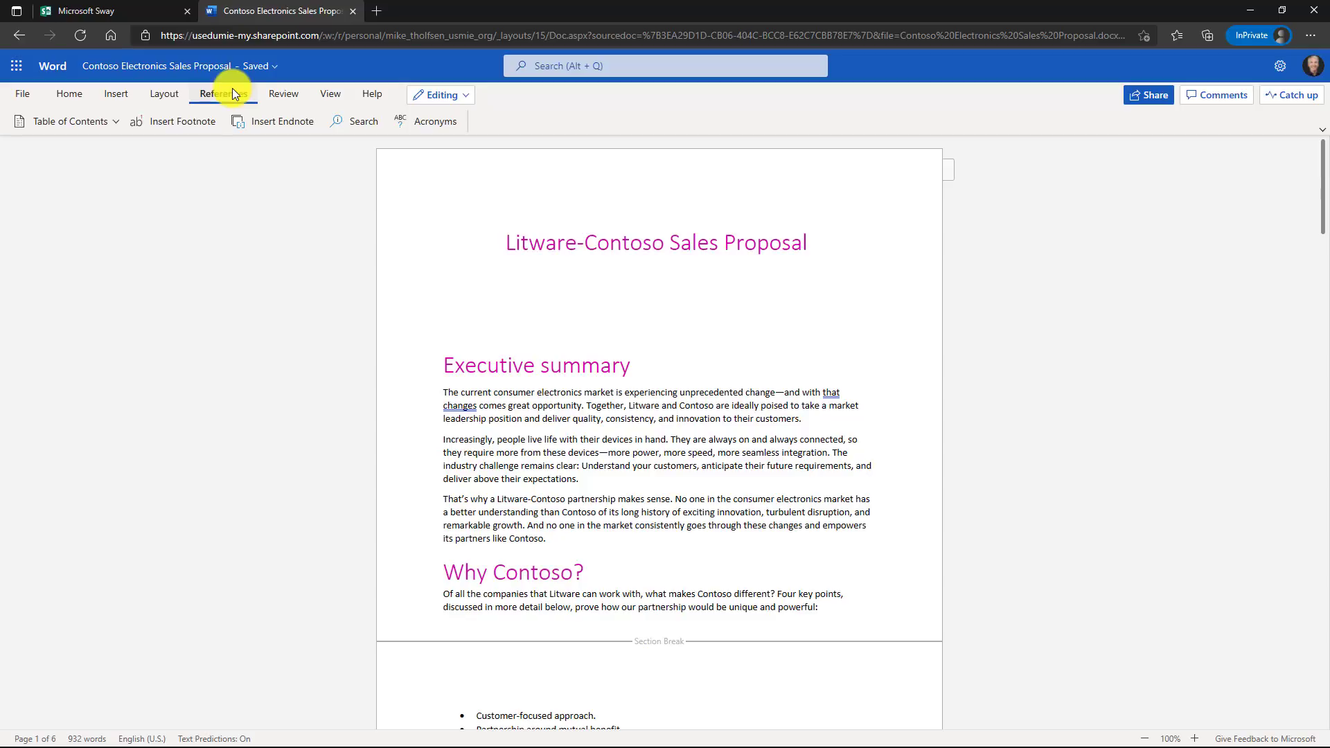
pyautogui.click(114, 120)
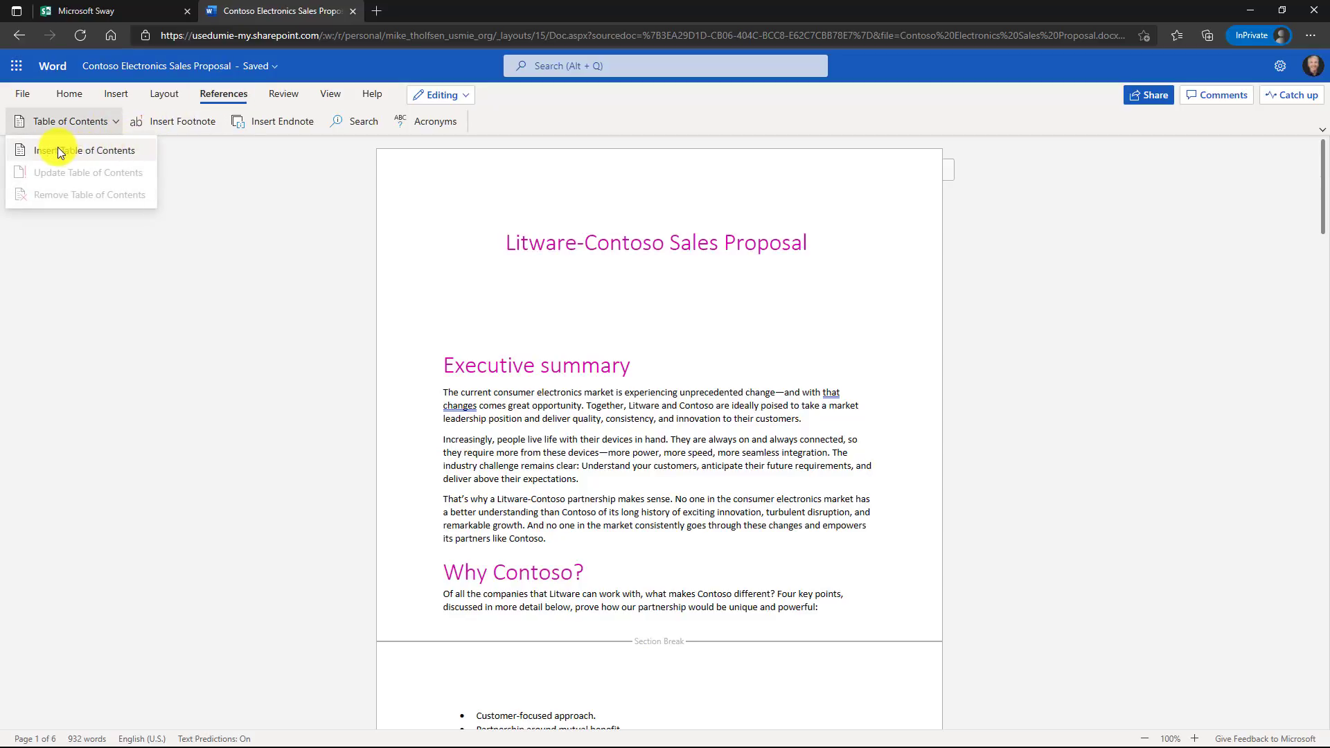
pyautogui.click(138, 152)
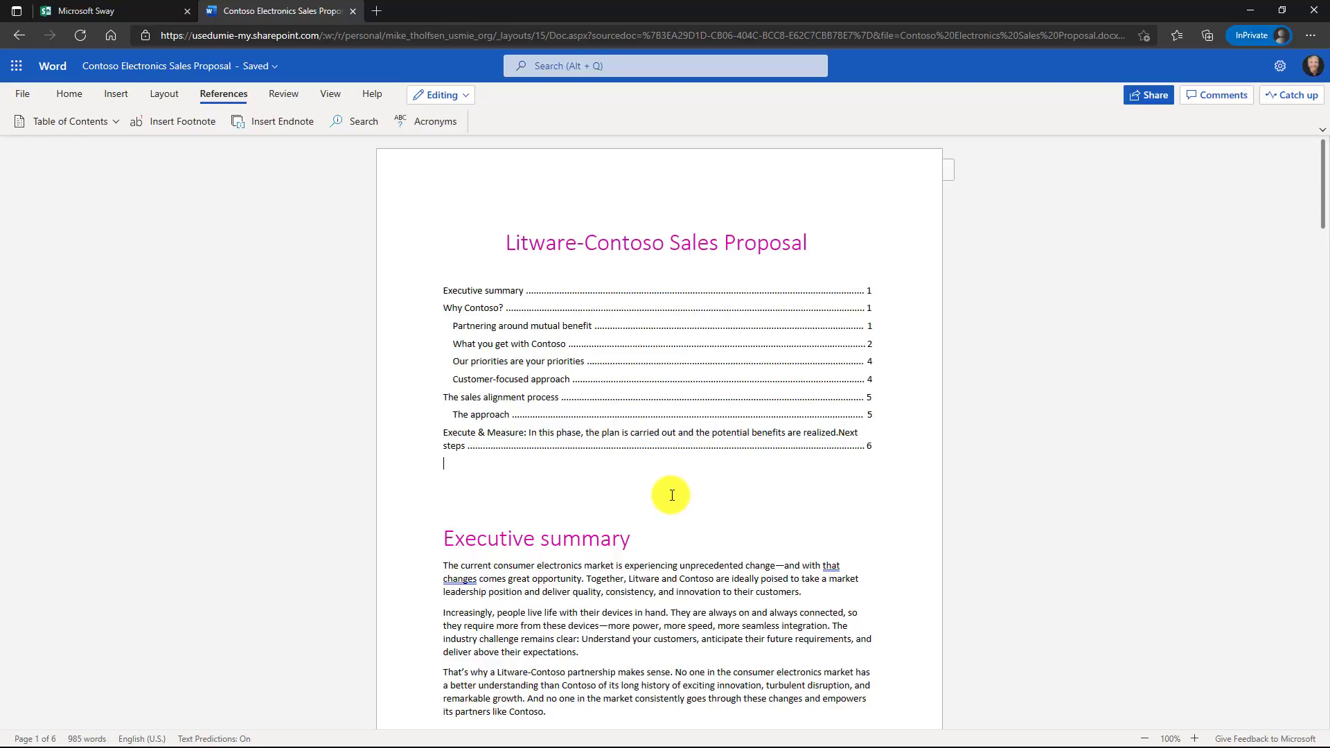
# Step: Select from the What you get with Contoso heading through the Figure 2 caption and cut it
pyautogui.scroll(-6, 672, 494)
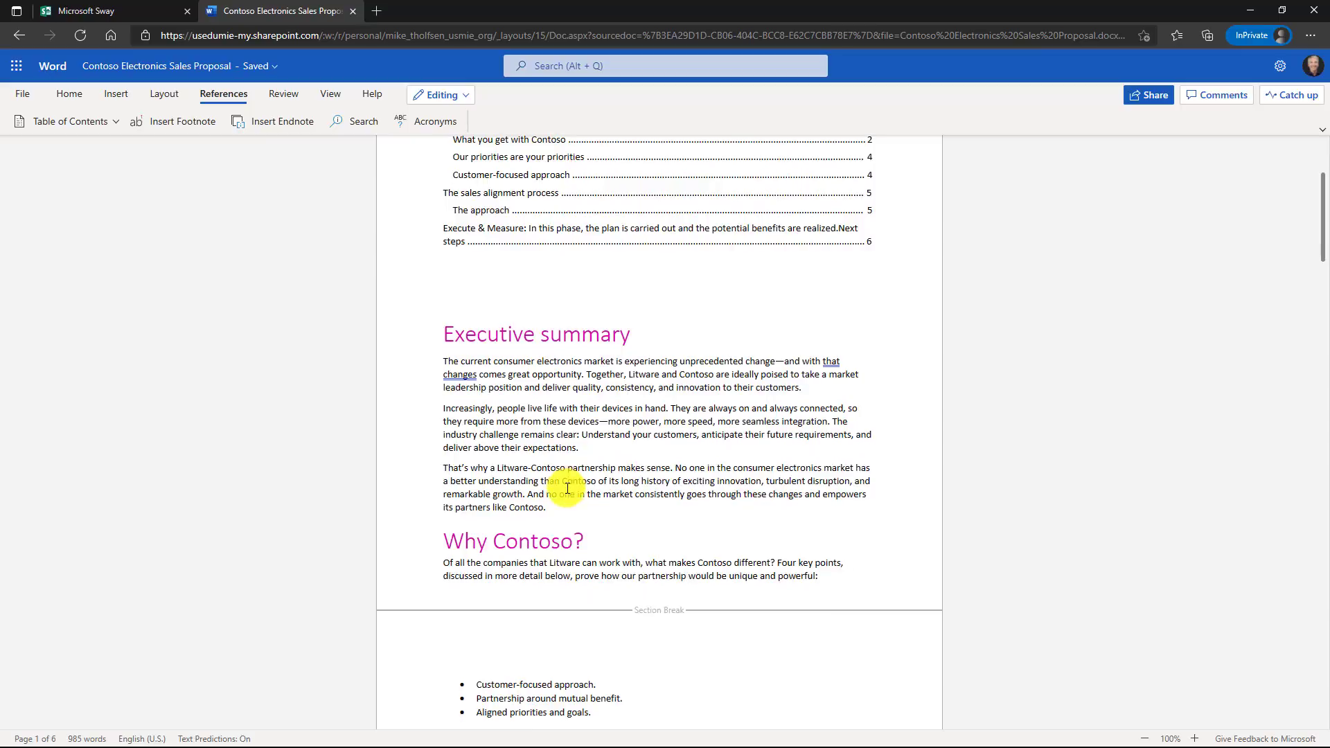
pyautogui.scroll(-8, 565, 487)
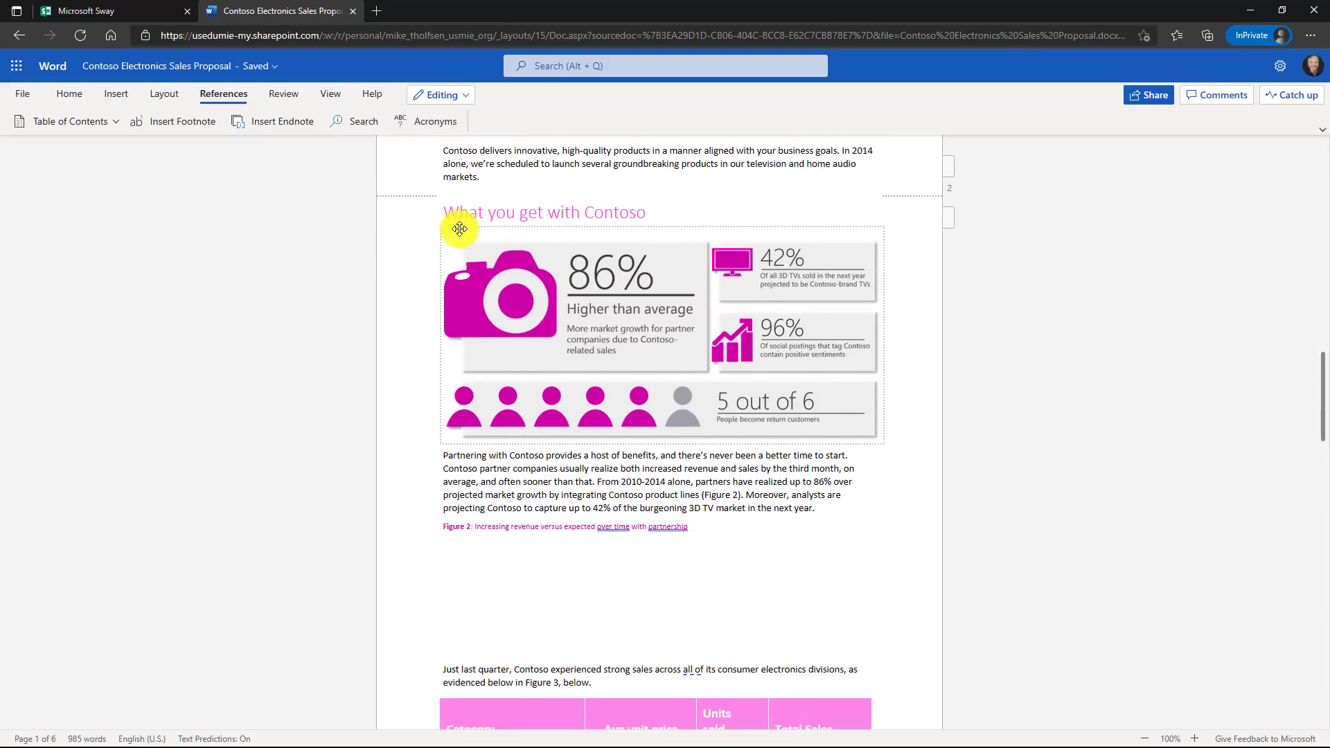
pyautogui.moveTo(447, 213); pyautogui.dragTo(777, 548)
pyautogui.hotkey('ctrl', 'x')
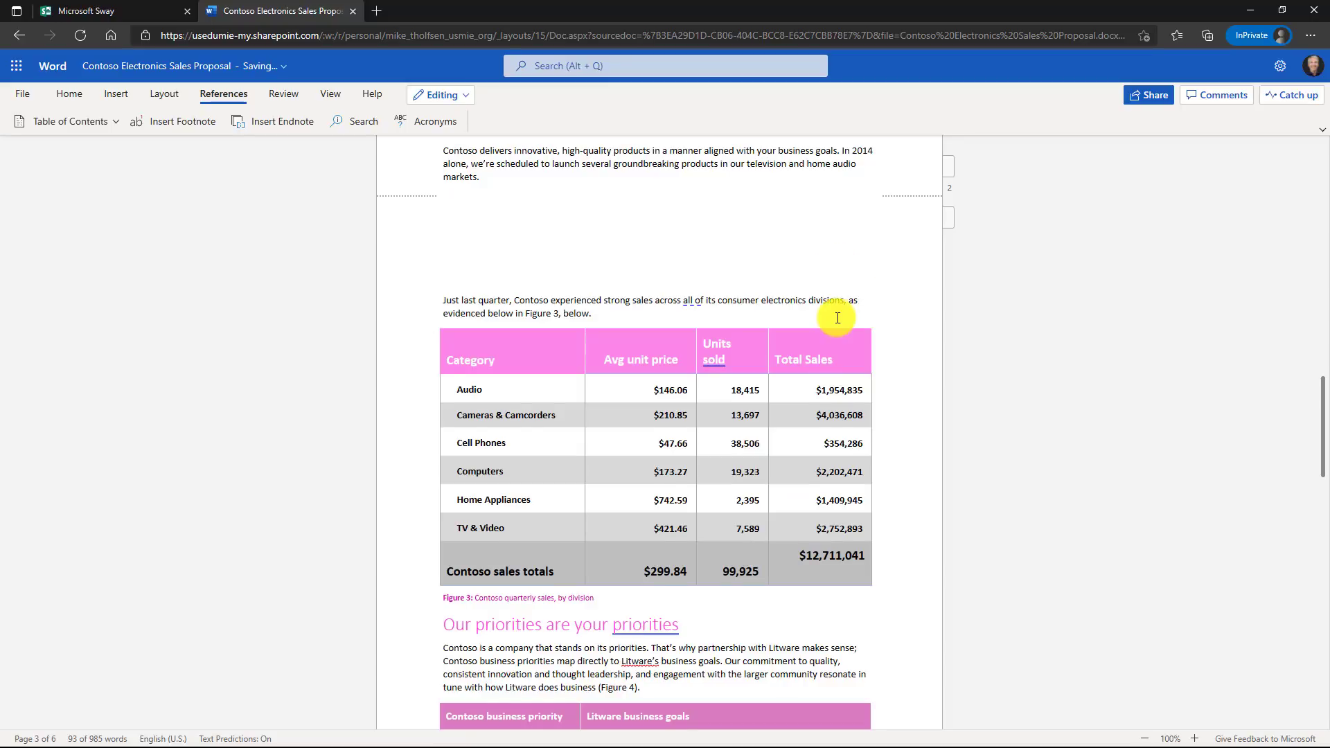
# Step: Update the table of contents entries and page numbers
pyautogui.scroll(5, 837, 318)
pyautogui.scroll(15, 836, 318)
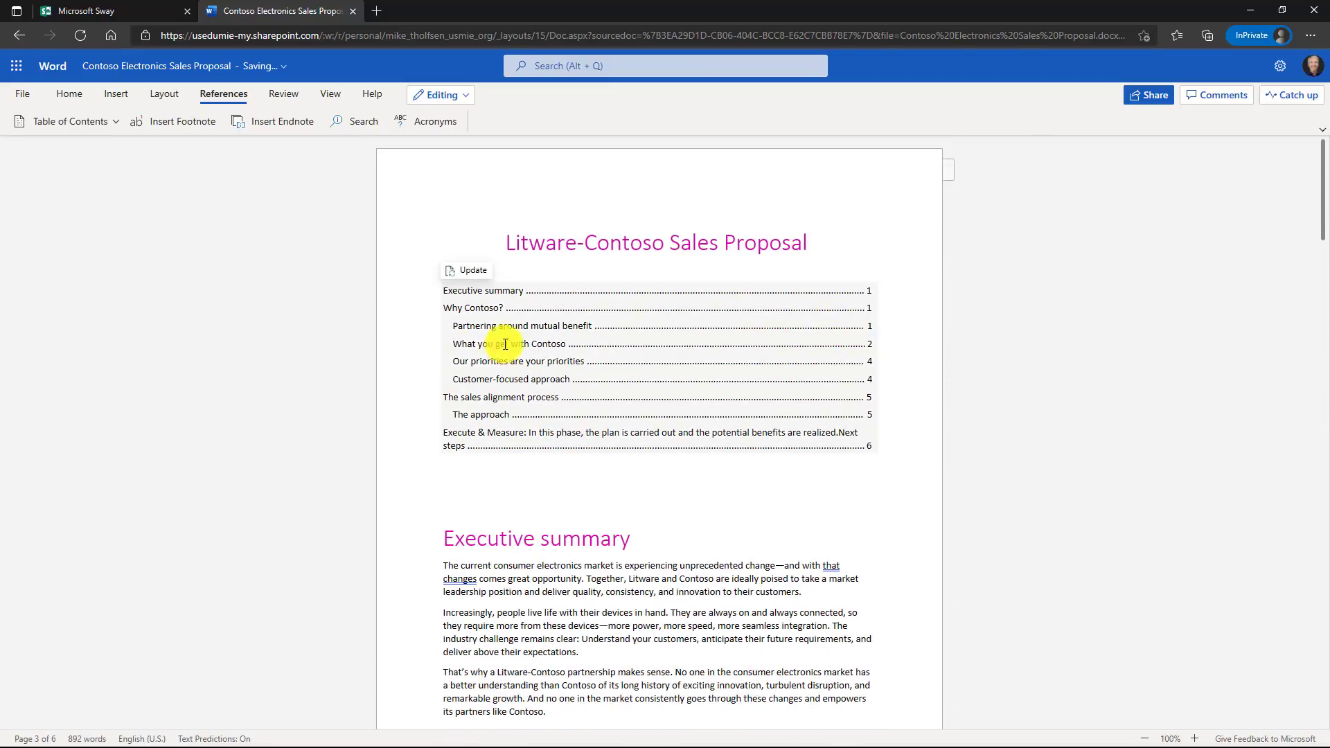
pyautogui.click(491, 334)
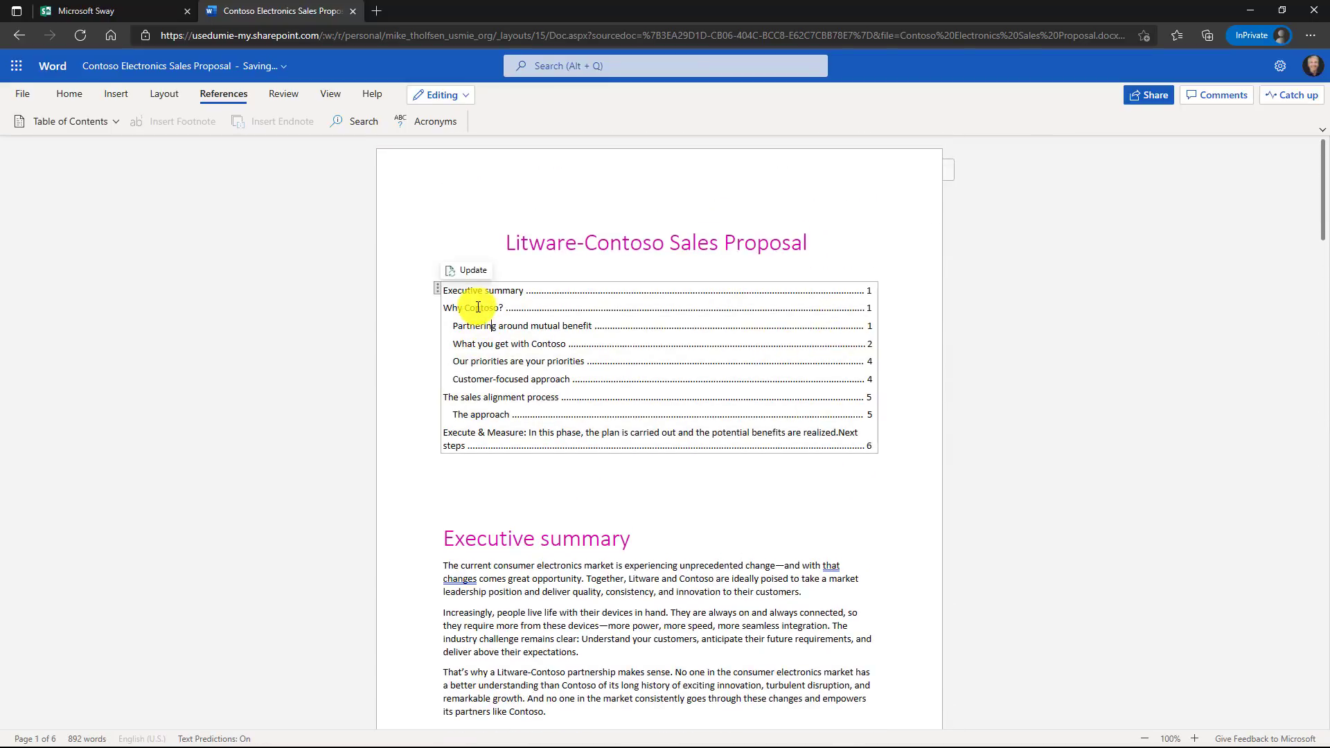
pyautogui.click(115, 117)
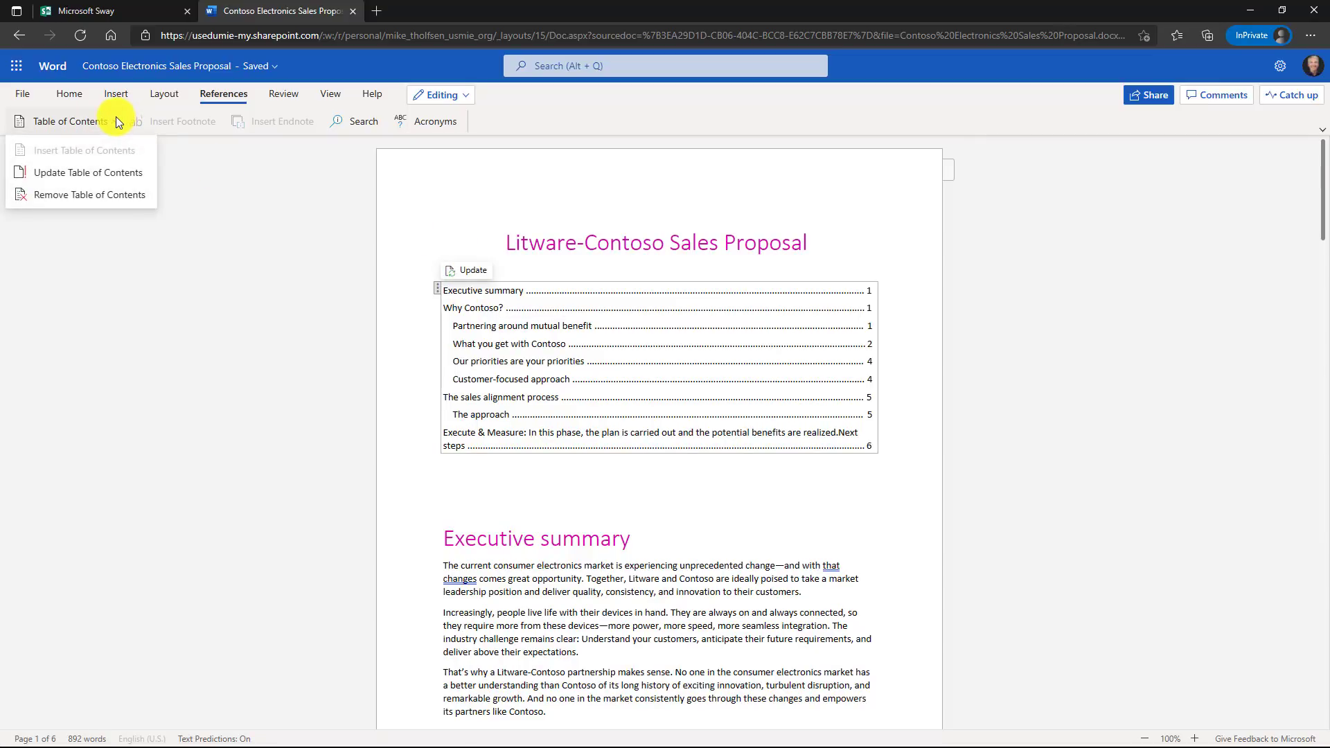
pyautogui.click(109, 169)
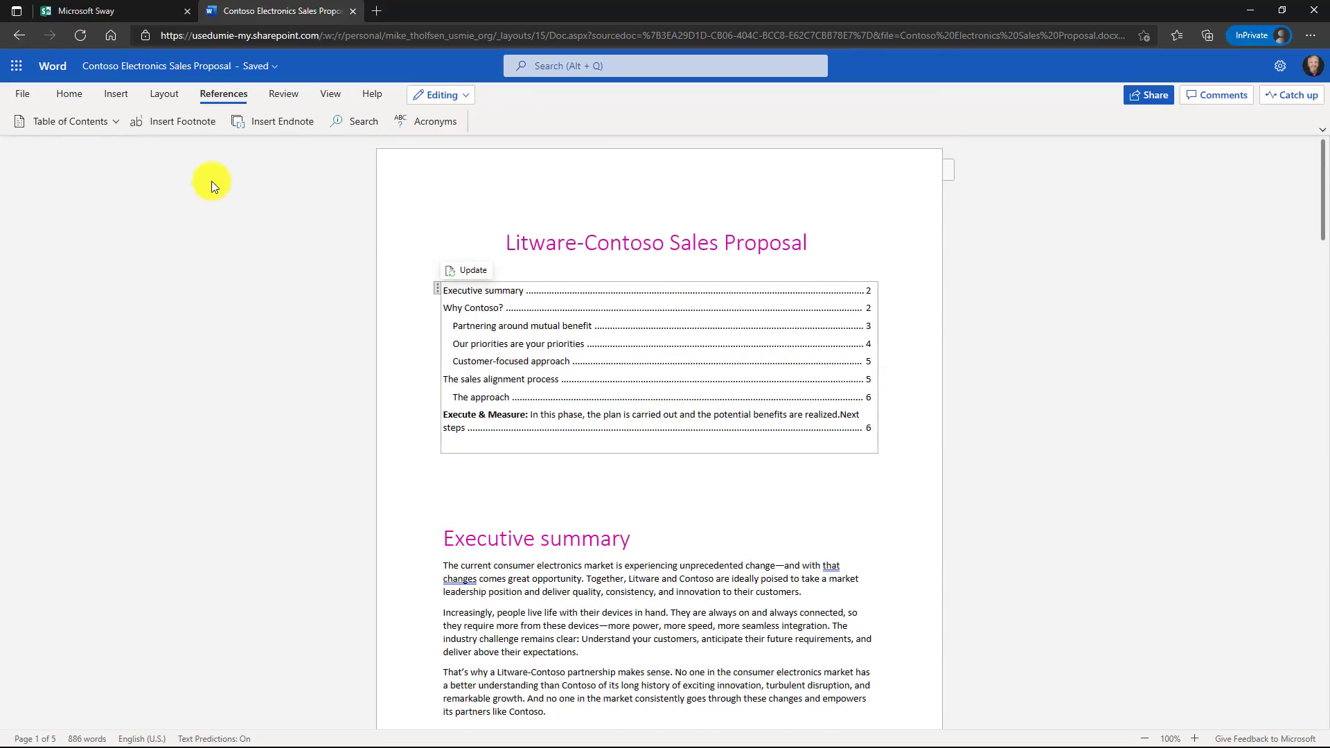
# Step: Remove the table of contents and delete the leftover blank lines below the title
pyautogui.click(105, 122)
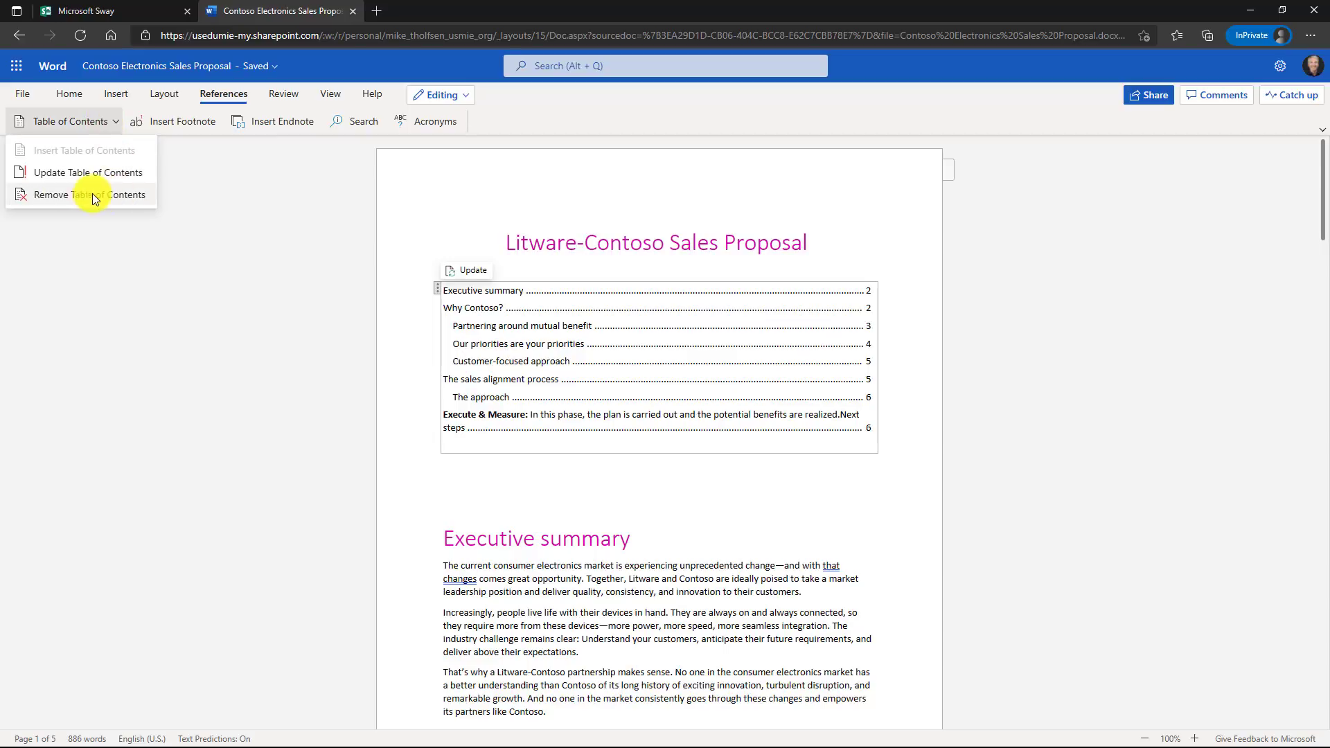
pyautogui.click(140, 202)
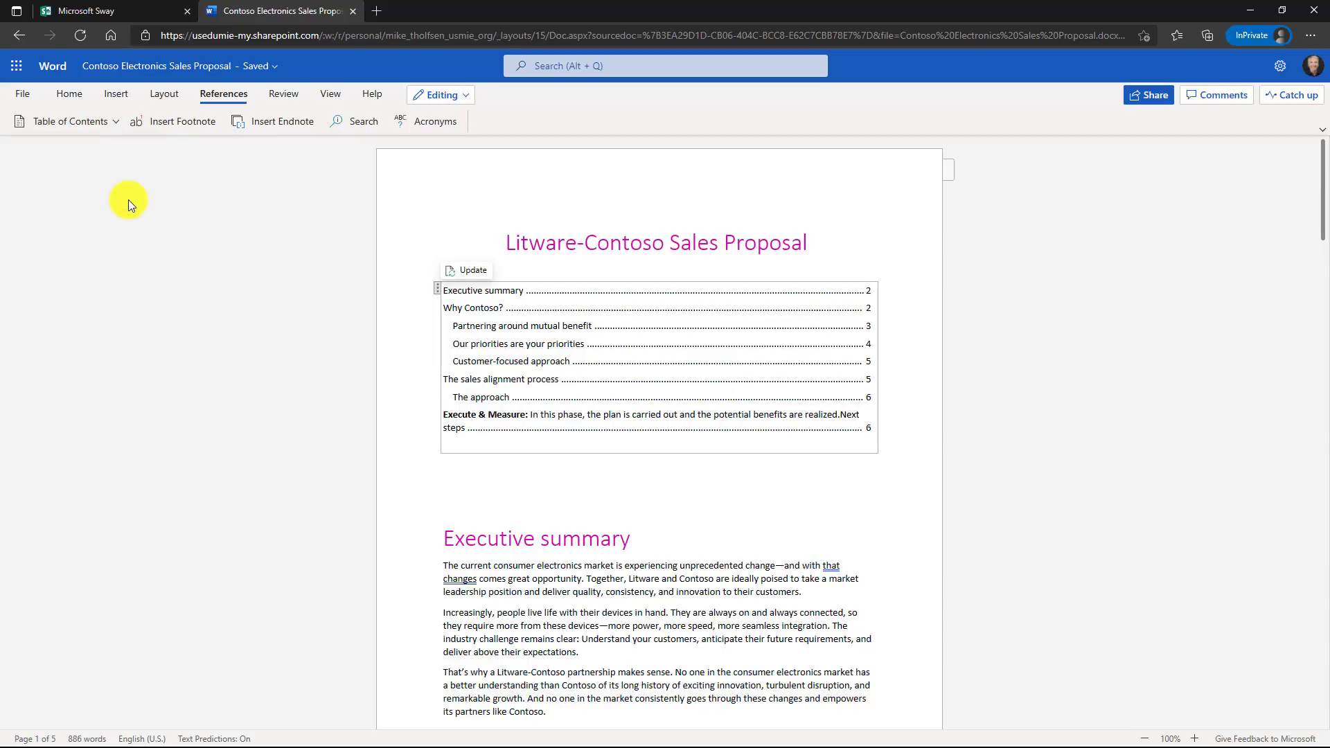
pyautogui.press('Delete')
pyautogui.press('Delete')
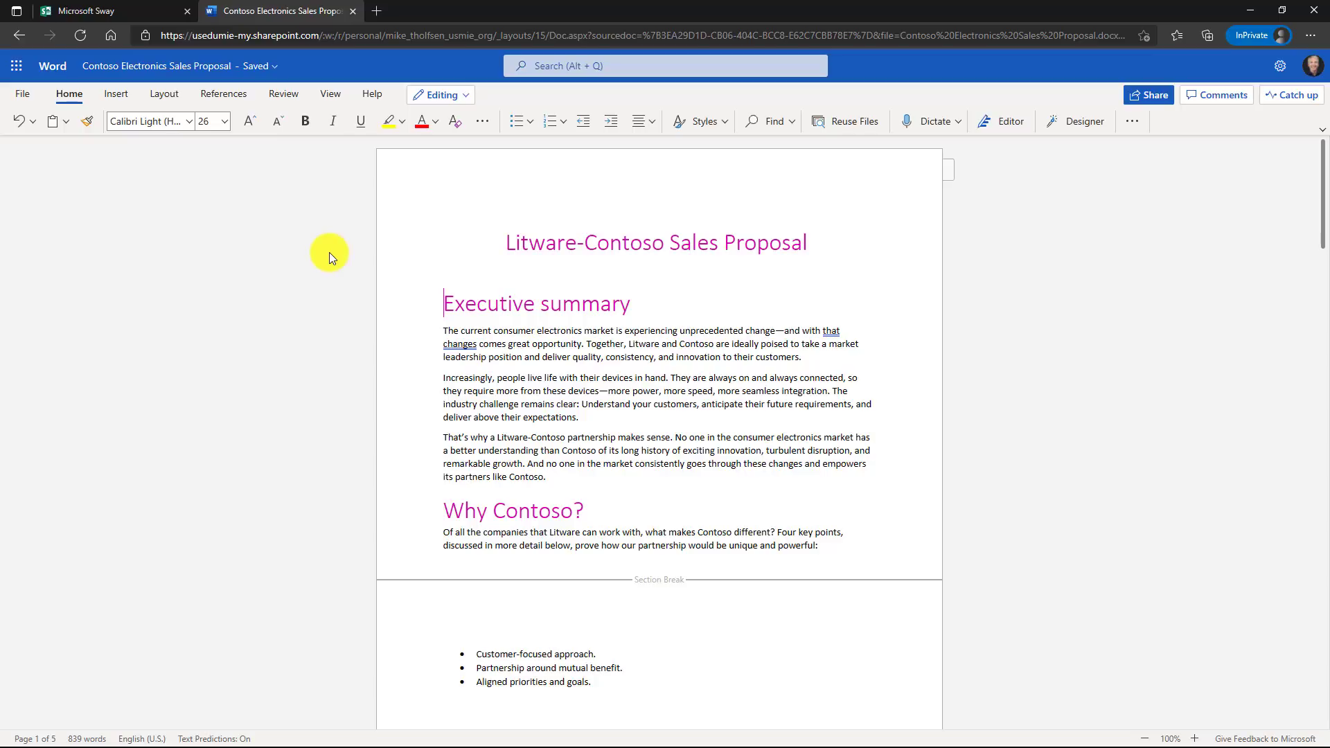
pyautogui.click(335, 97)
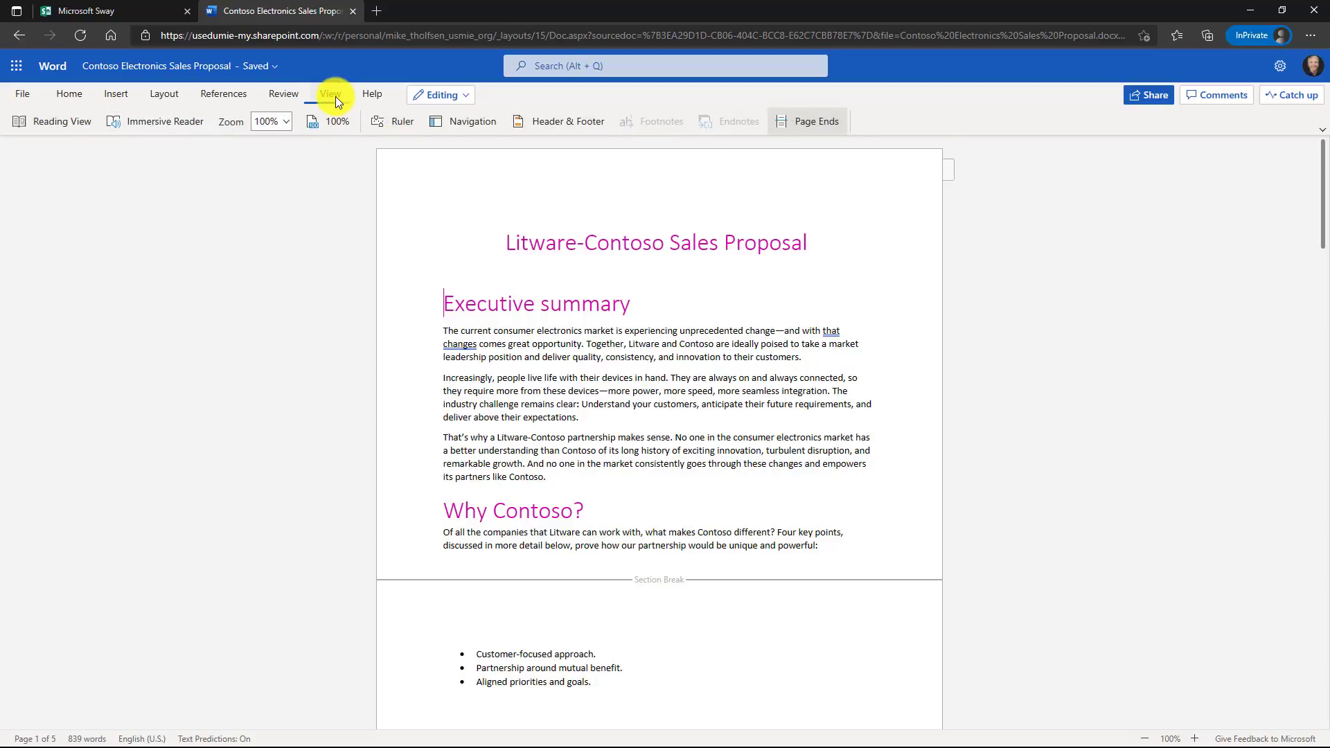
pyautogui.click(403, 123)
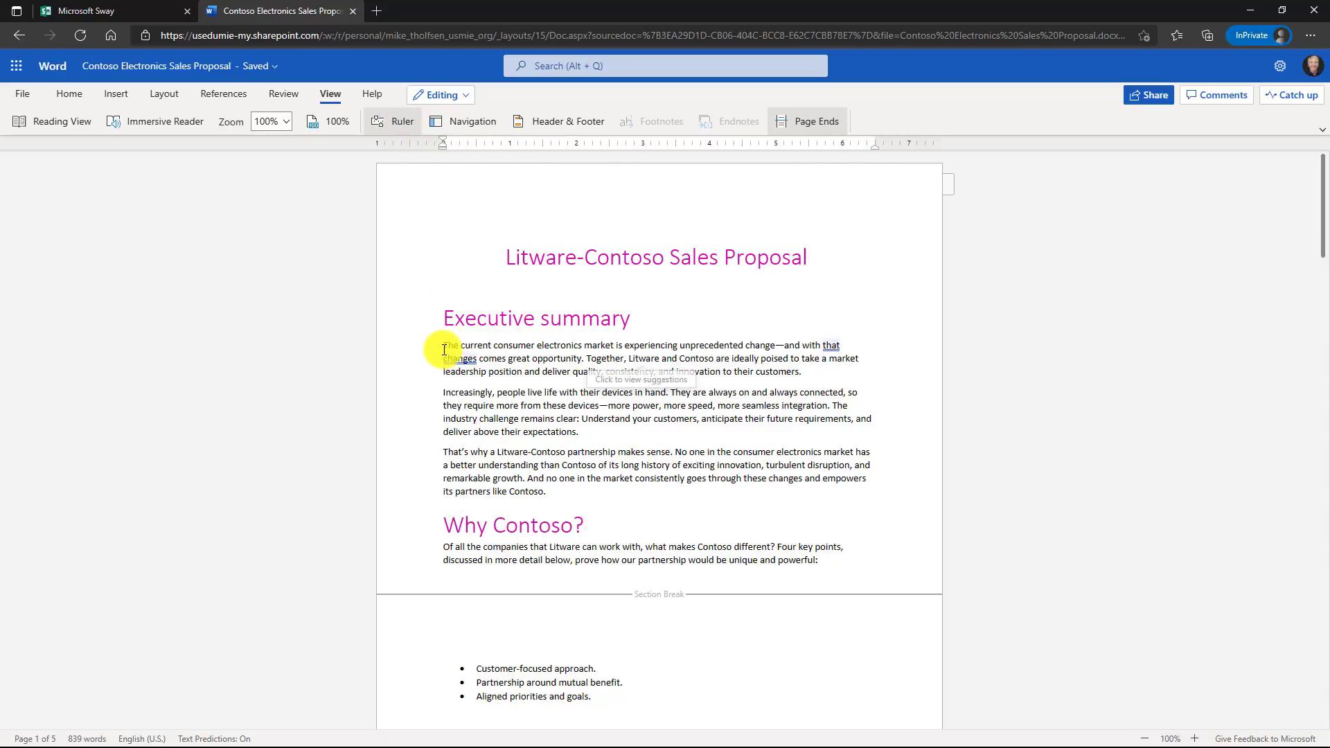
pyautogui.moveTo(444, 345); pyautogui.dragTo(825, 380)
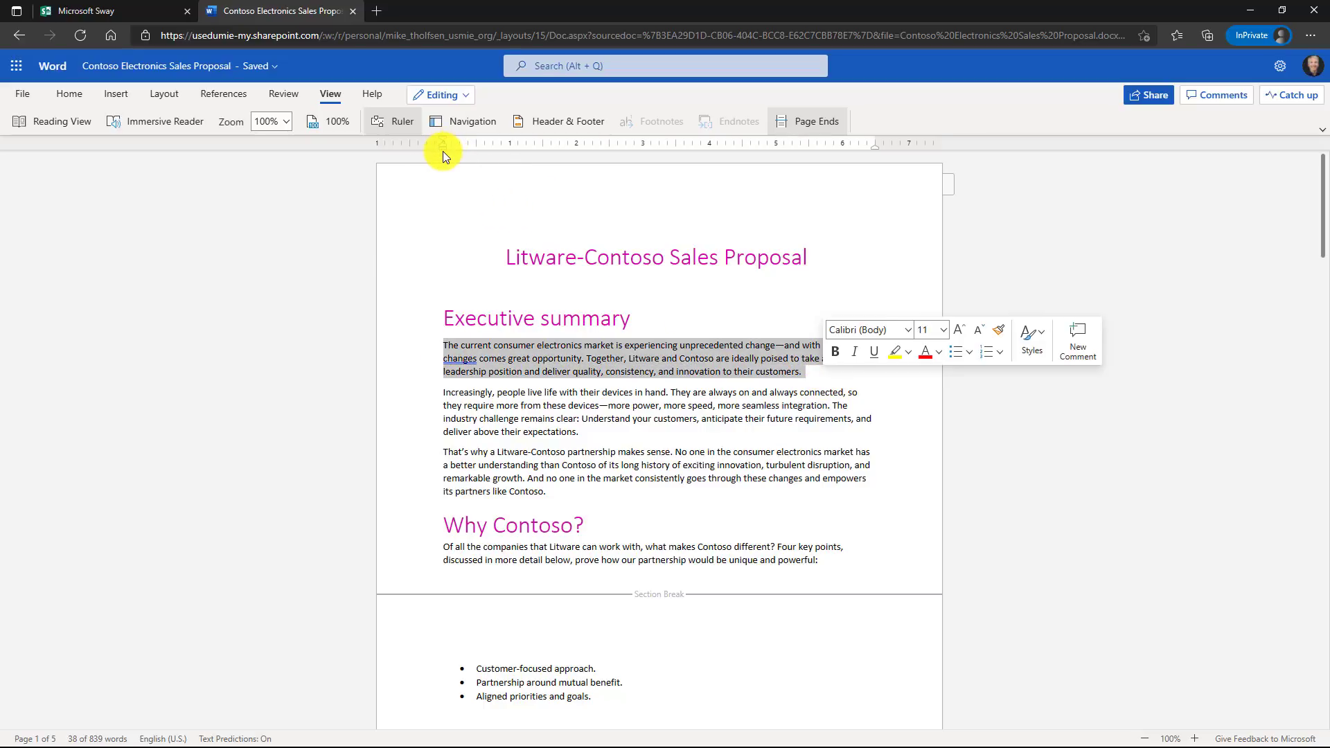
pyautogui.moveTo(442, 150); pyautogui.dragTo(509, 148)
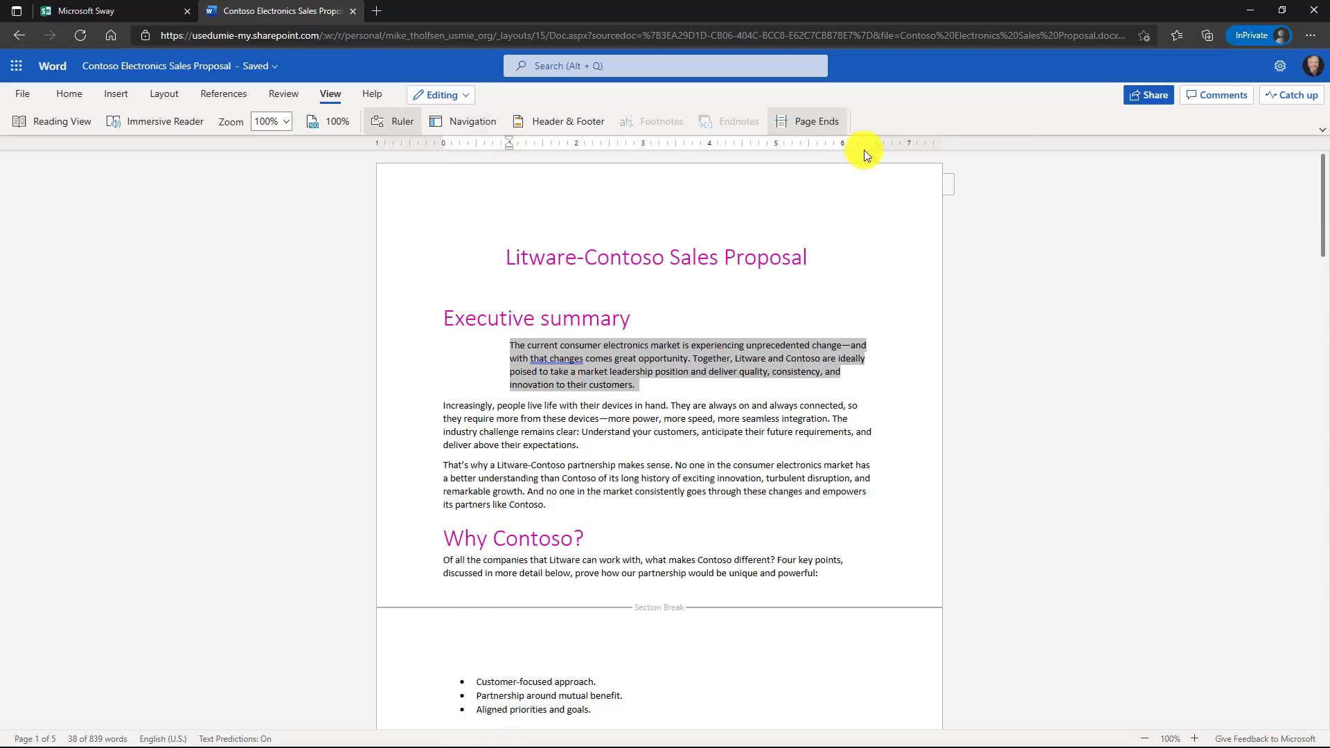
pyautogui.moveTo(875, 149); pyautogui.dragTo(780, 150)
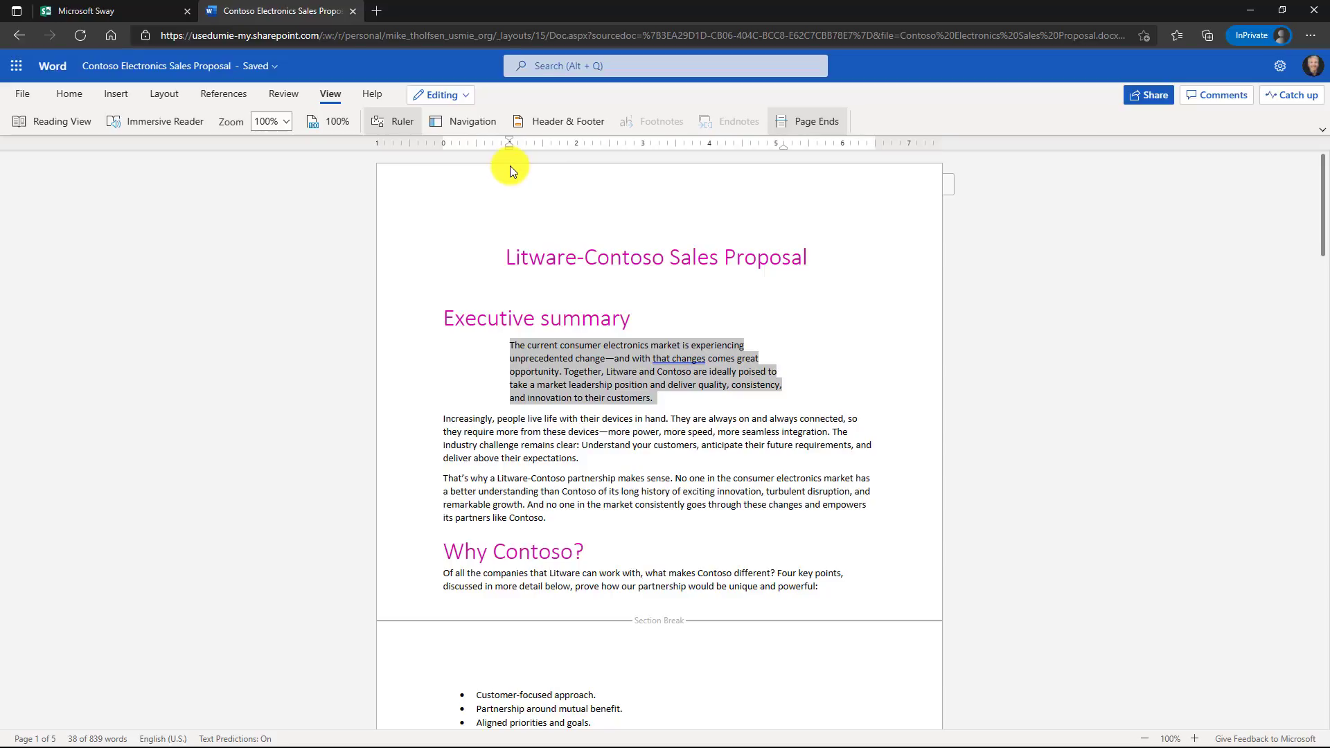
pyautogui.hotkey('ctrl', 'z')
pyautogui.hotkey('ctrl', 'z')
pyautogui.click(443, 346)
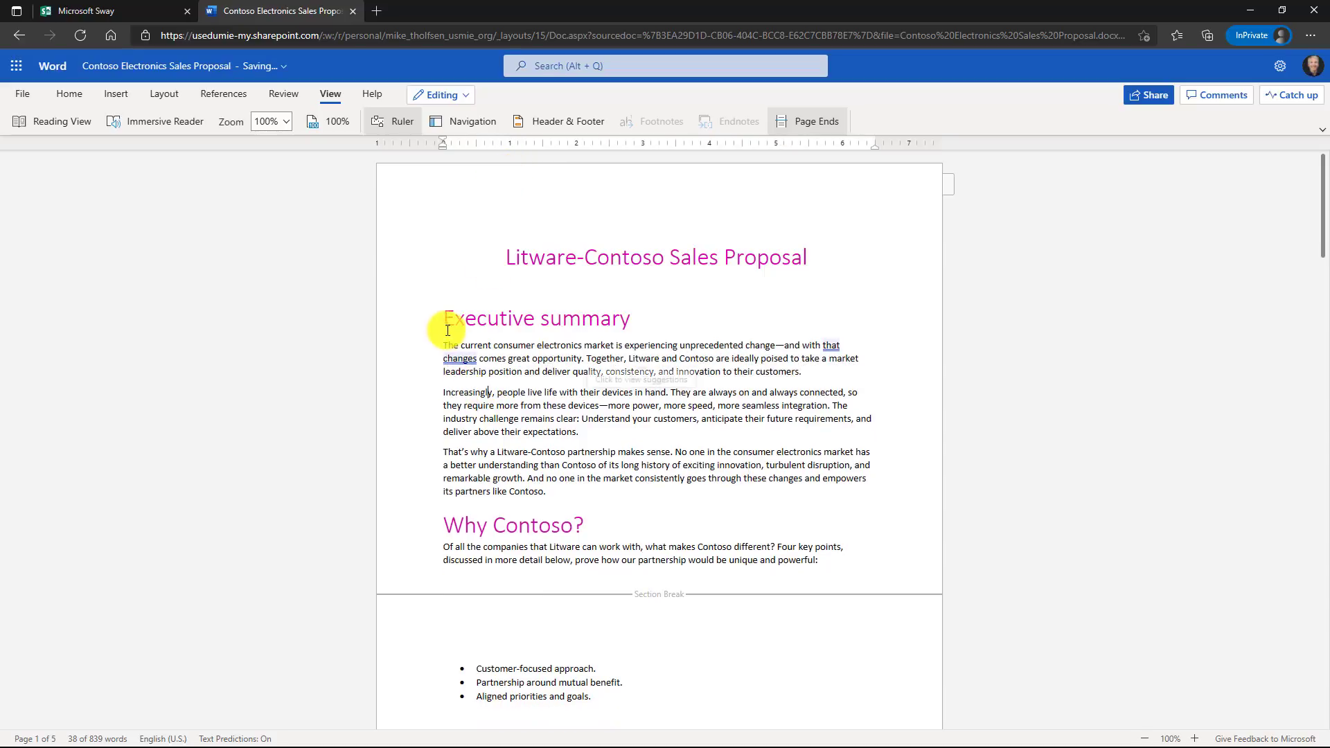
pyautogui.moveTo(444, 346); pyautogui.dragTo(547, 488)
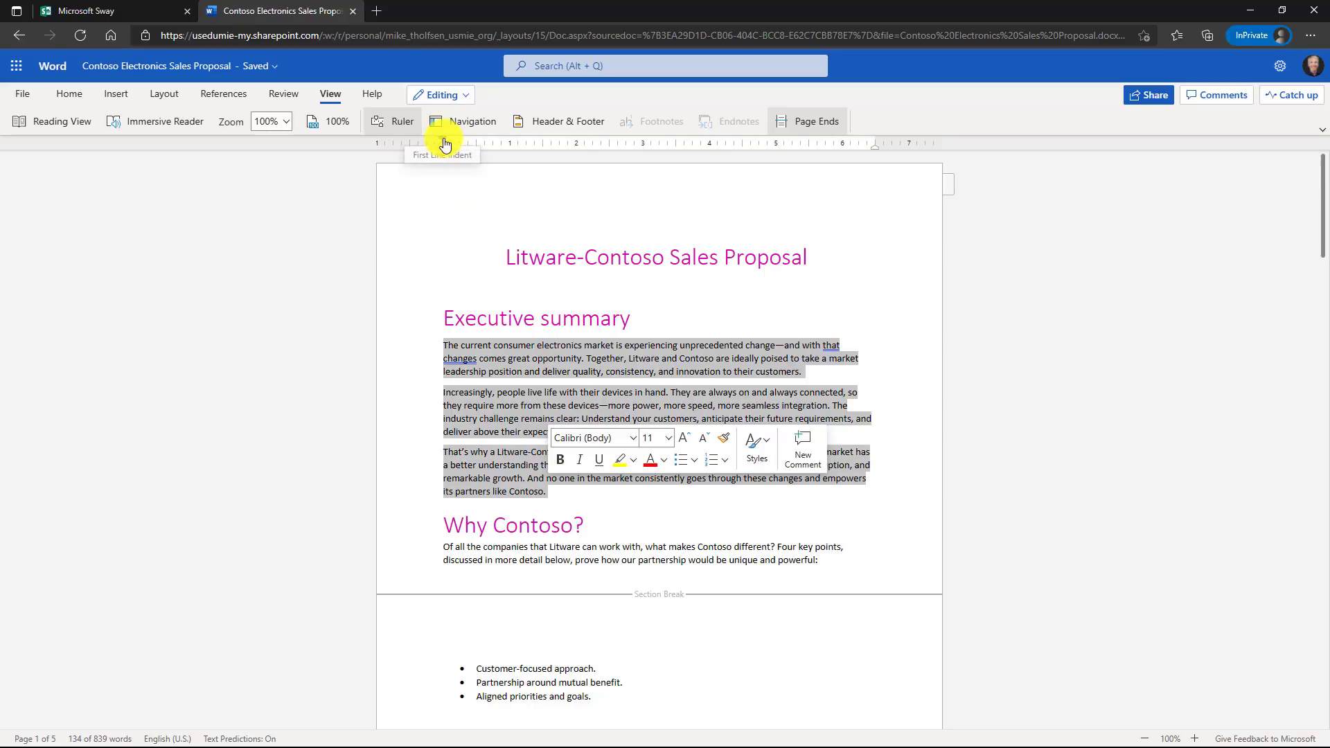
pyautogui.moveTo(444, 145)
pyautogui.mouseDown()
pyautogui.moveTo(487, 144)
pyautogui.moveTo(447, 143)
pyautogui.mouseUp()
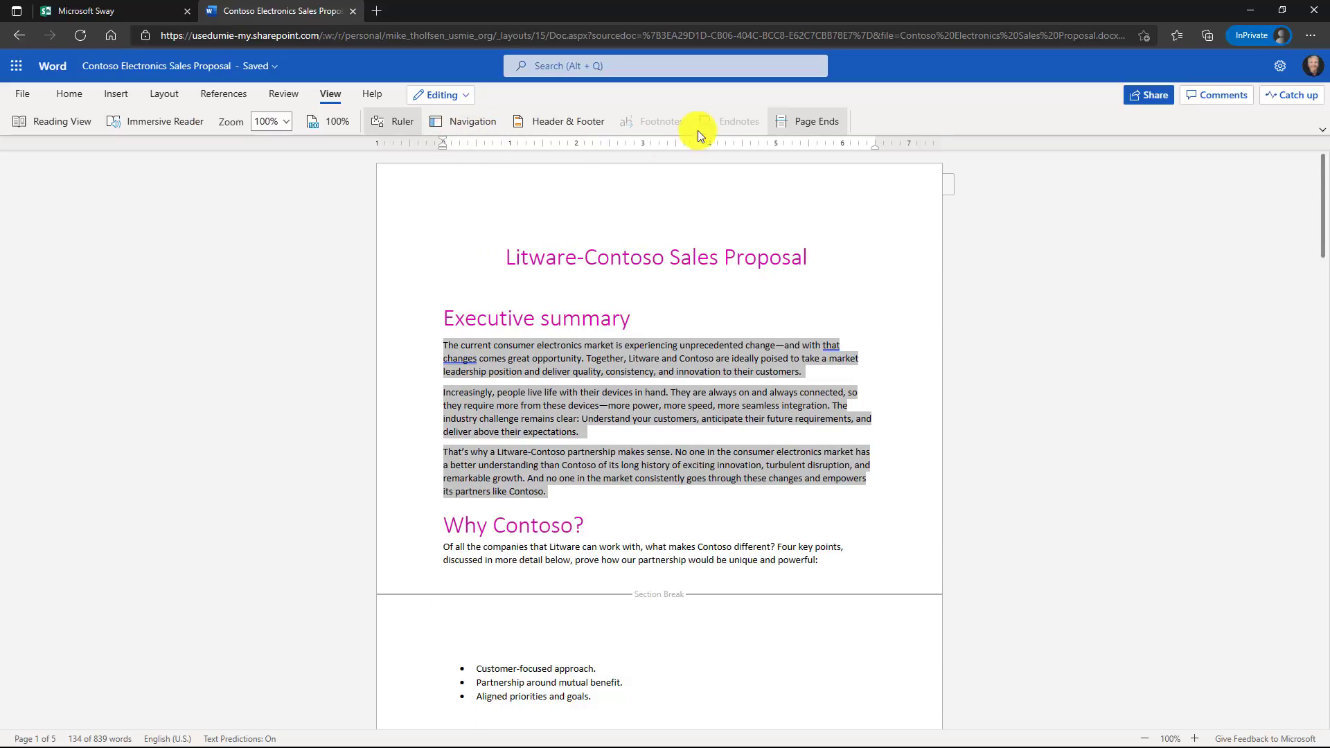
pyautogui.click(393, 120)
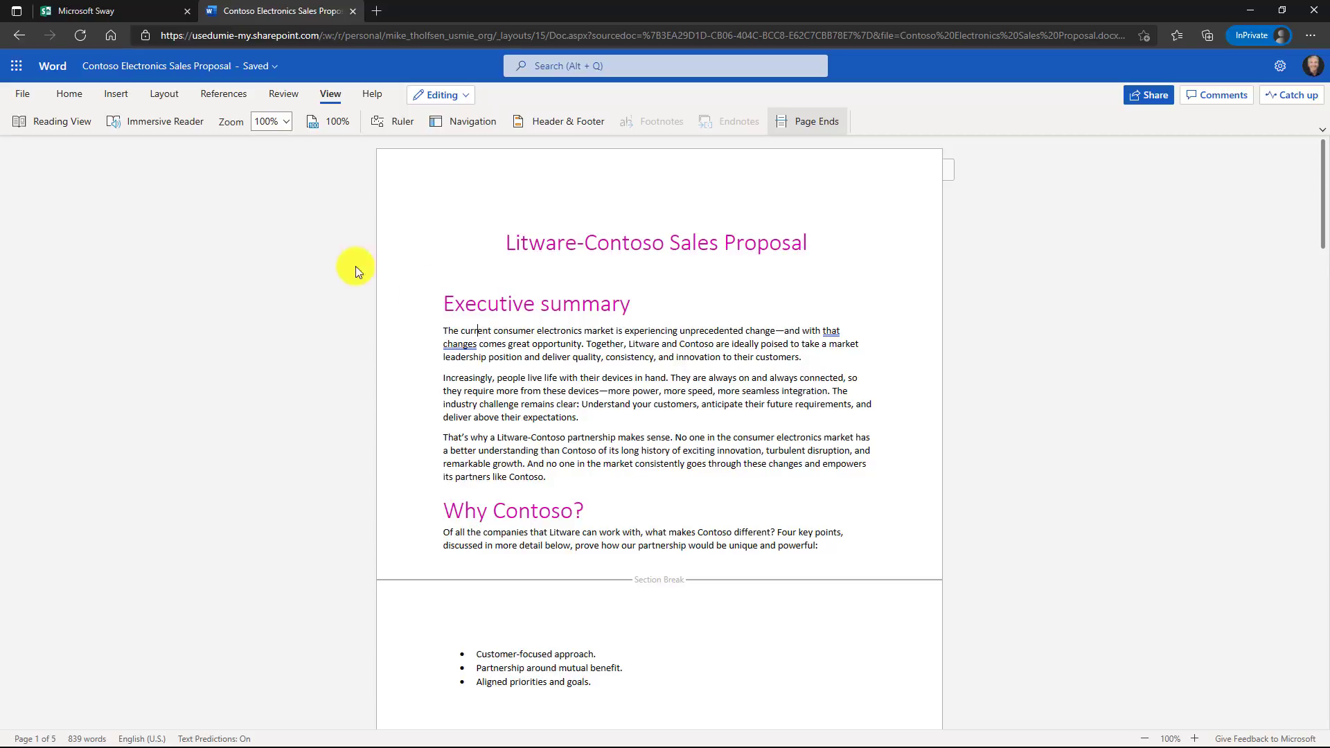
# Step: Export the proposal to a PowerPoint presentation using the first design theme
pyautogui.scroll(-8, 574, 412)
pyautogui.scroll(-12, 577, 420)
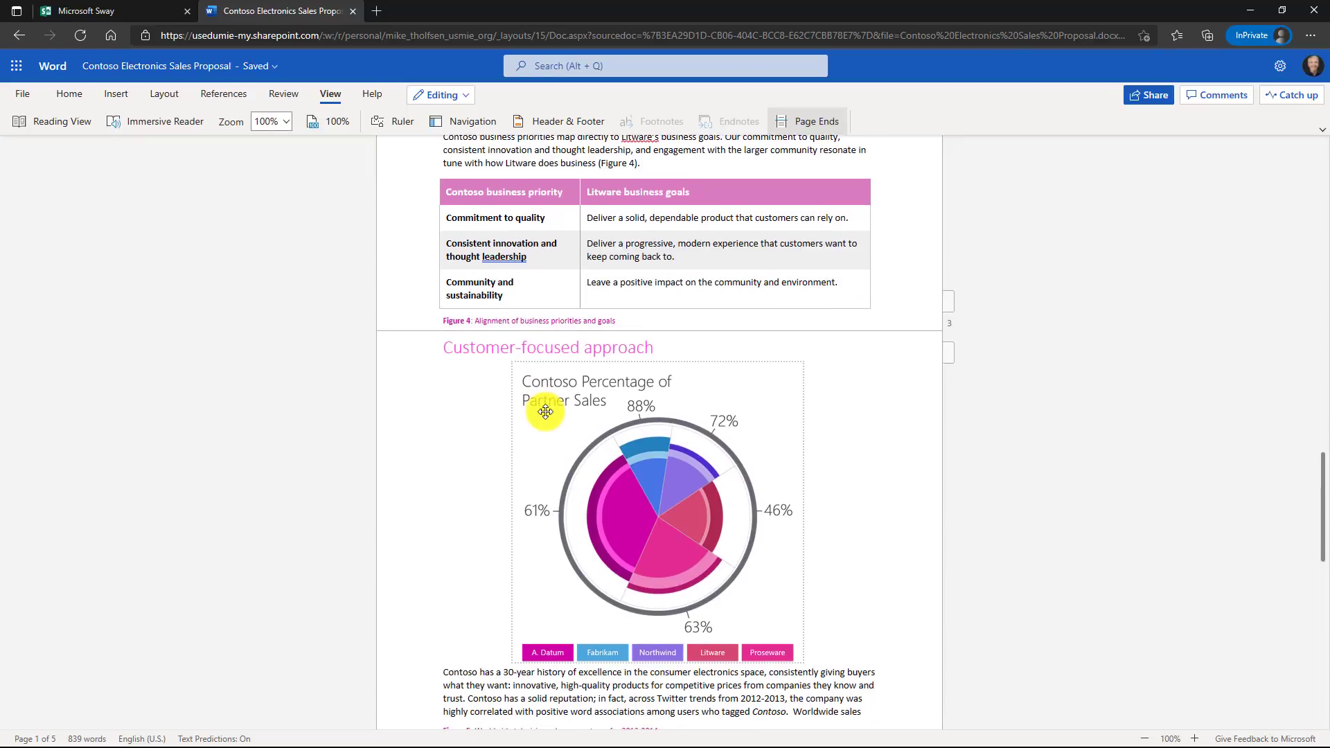
pyautogui.scroll(7, 546, 412)
pyautogui.scroll(15, 546, 412)
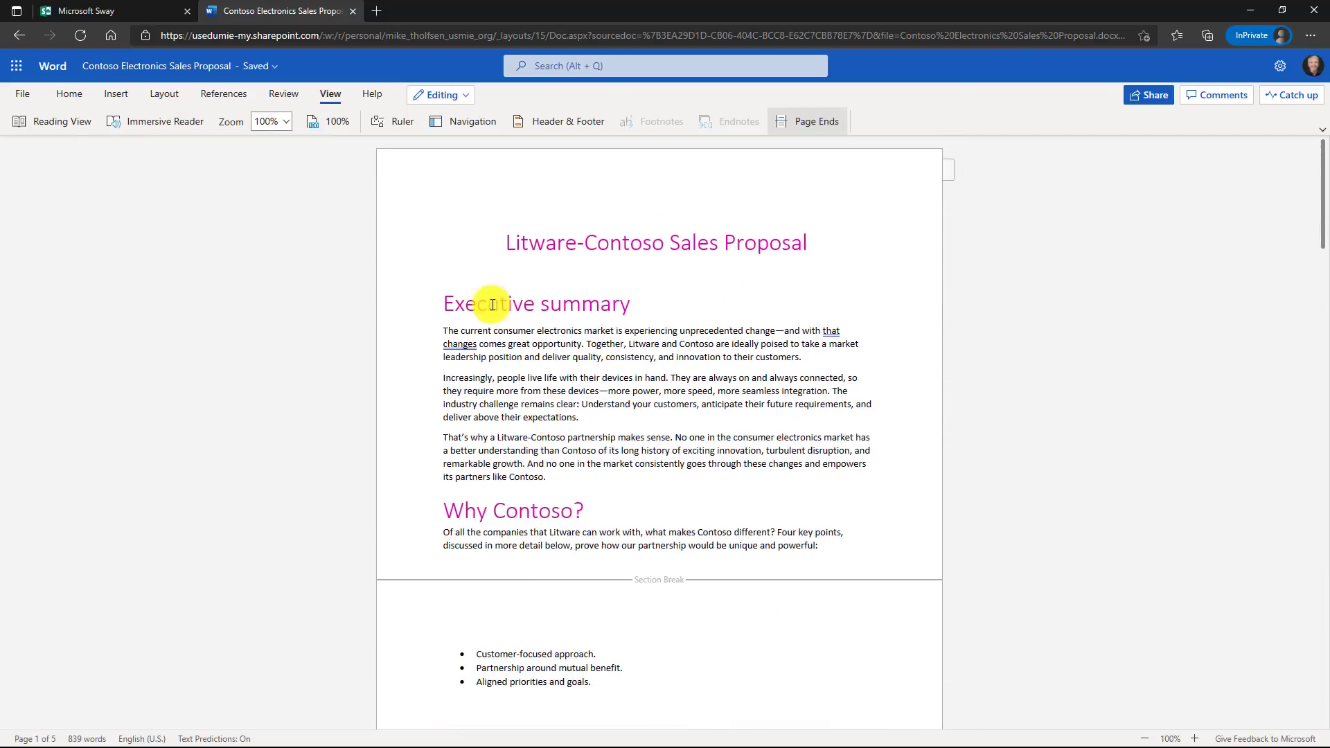
pyautogui.click(25, 92)
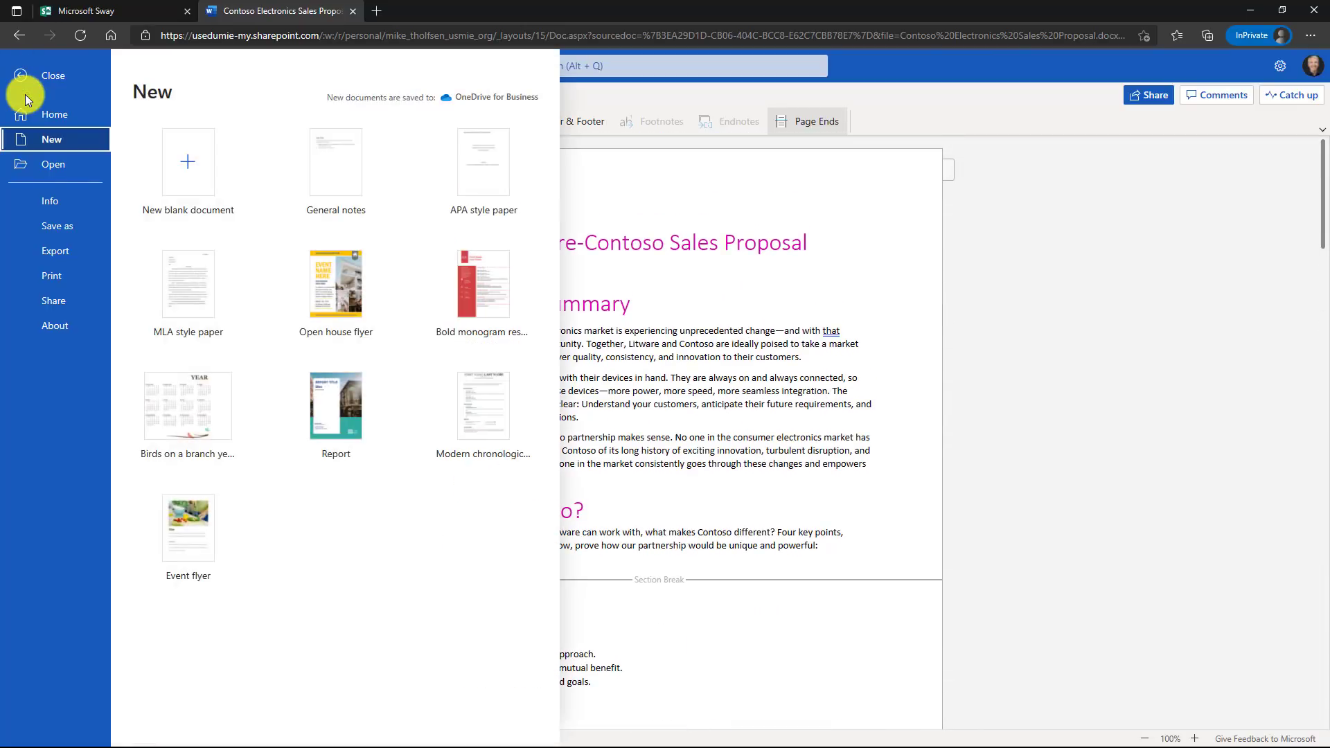
pyautogui.click(75, 256)
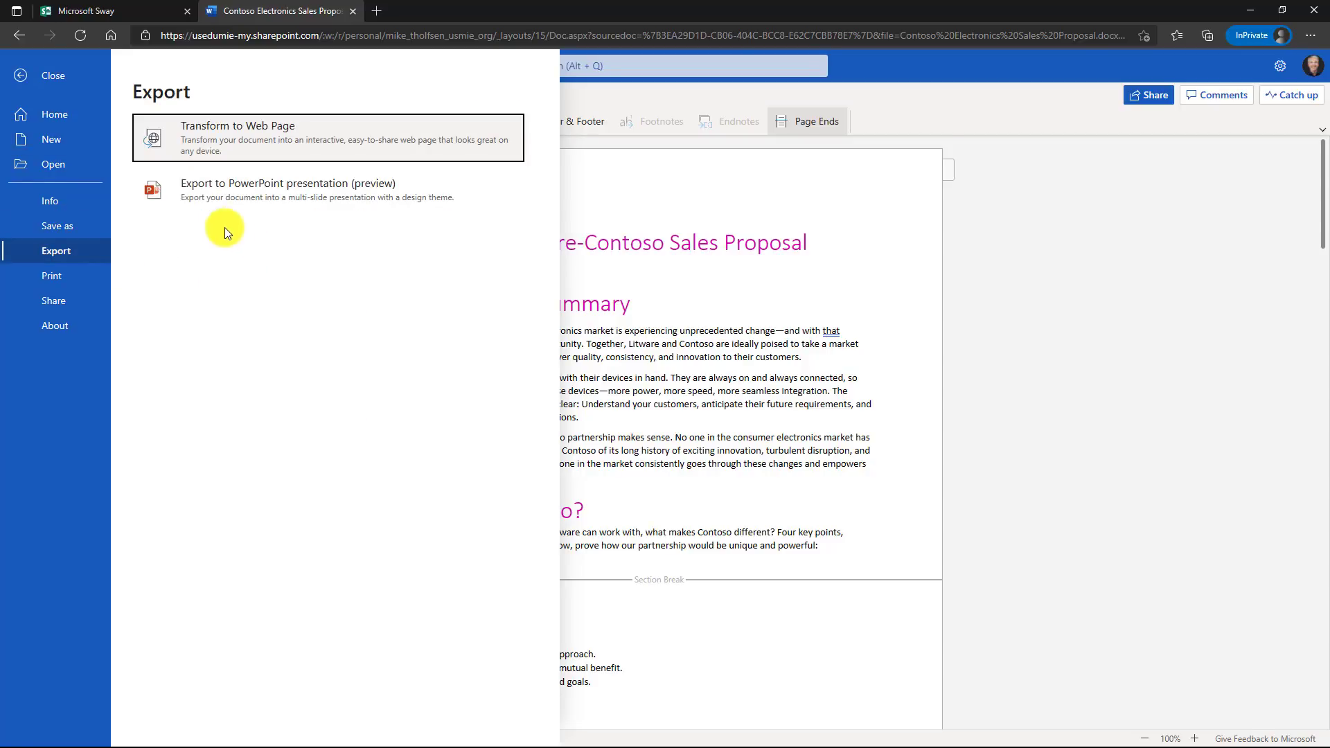
pyautogui.click(332, 191)
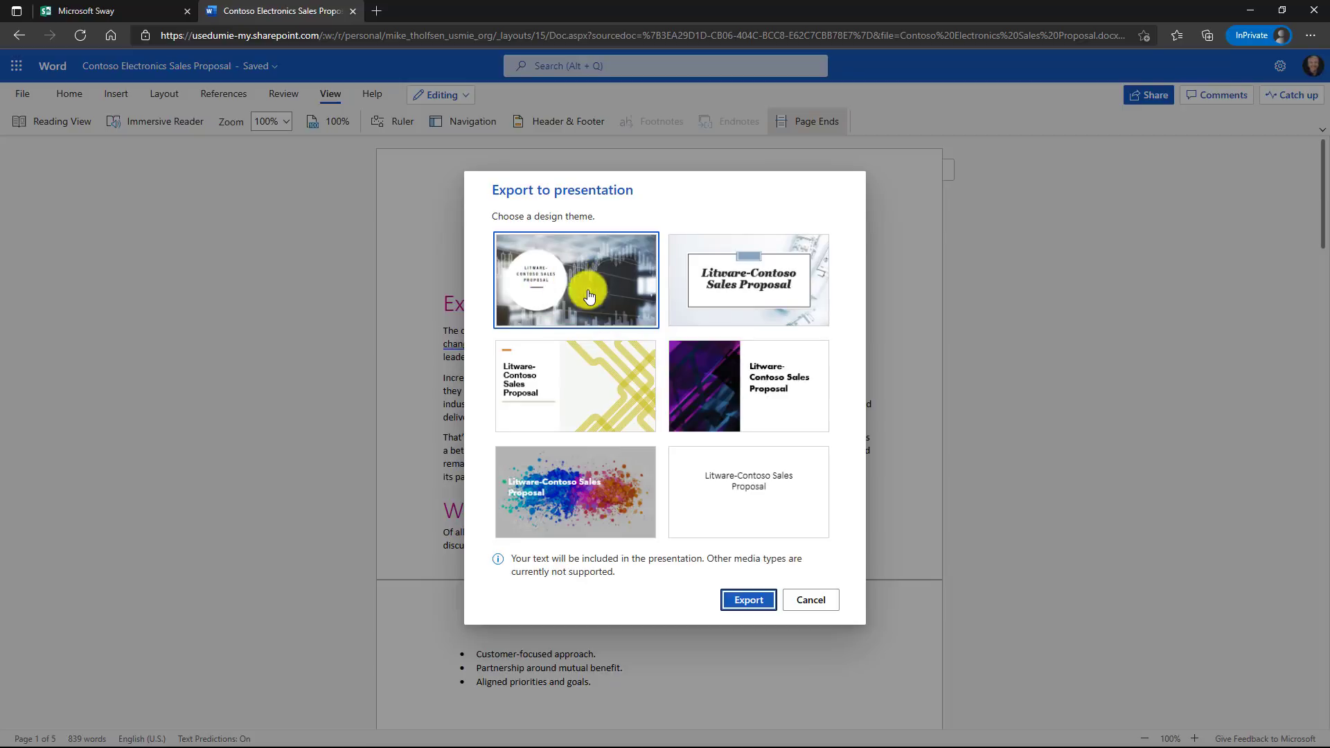
pyautogui.click(748, 600)
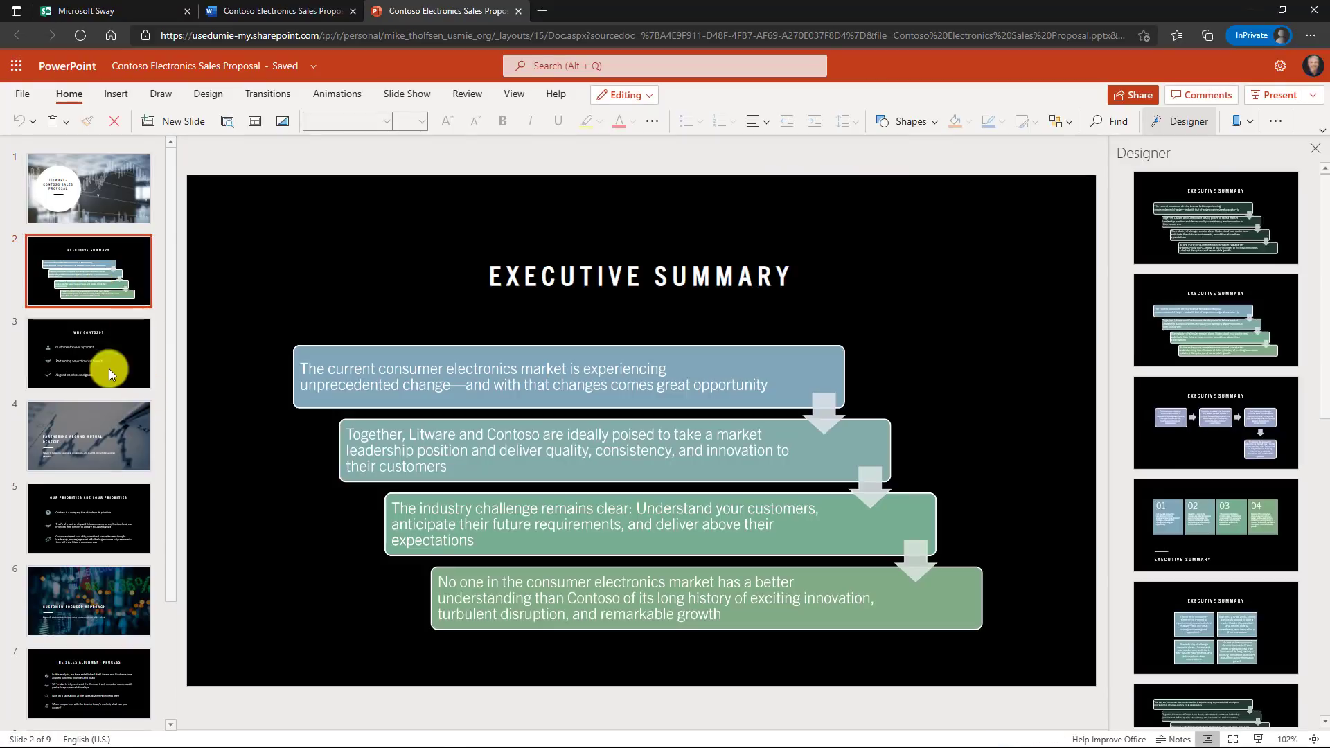
# Step: Browse the exported slides: Why Contoso?, Partnering around mutual benefit, Our Priorities, the sixth slide, and The Approach
pyautogui.click(90, 356)
pyautogui.click(103, 451)
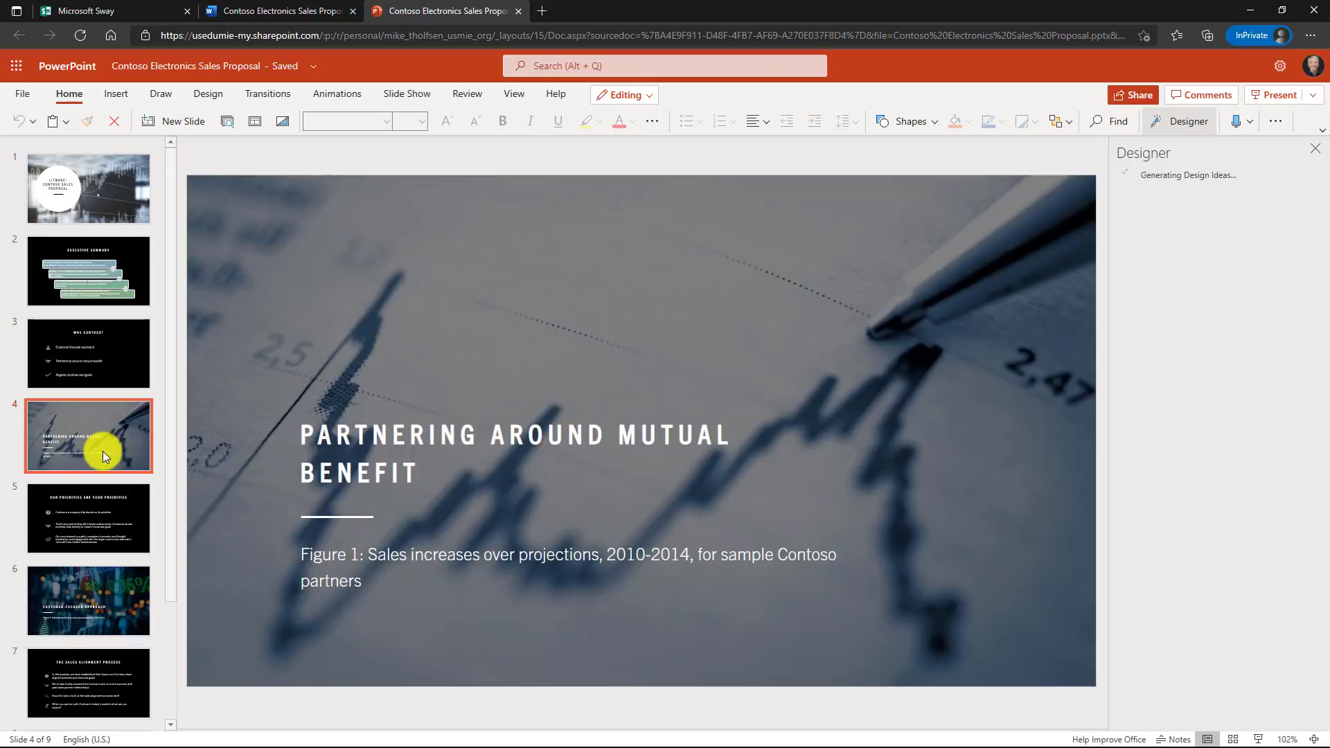
pyautogui.click(112, 541)
pyautogui.scroll(-2, 104, 569)
pyautogui.scroll(-1, 104, 569)
pyautogui.click(81, 451)
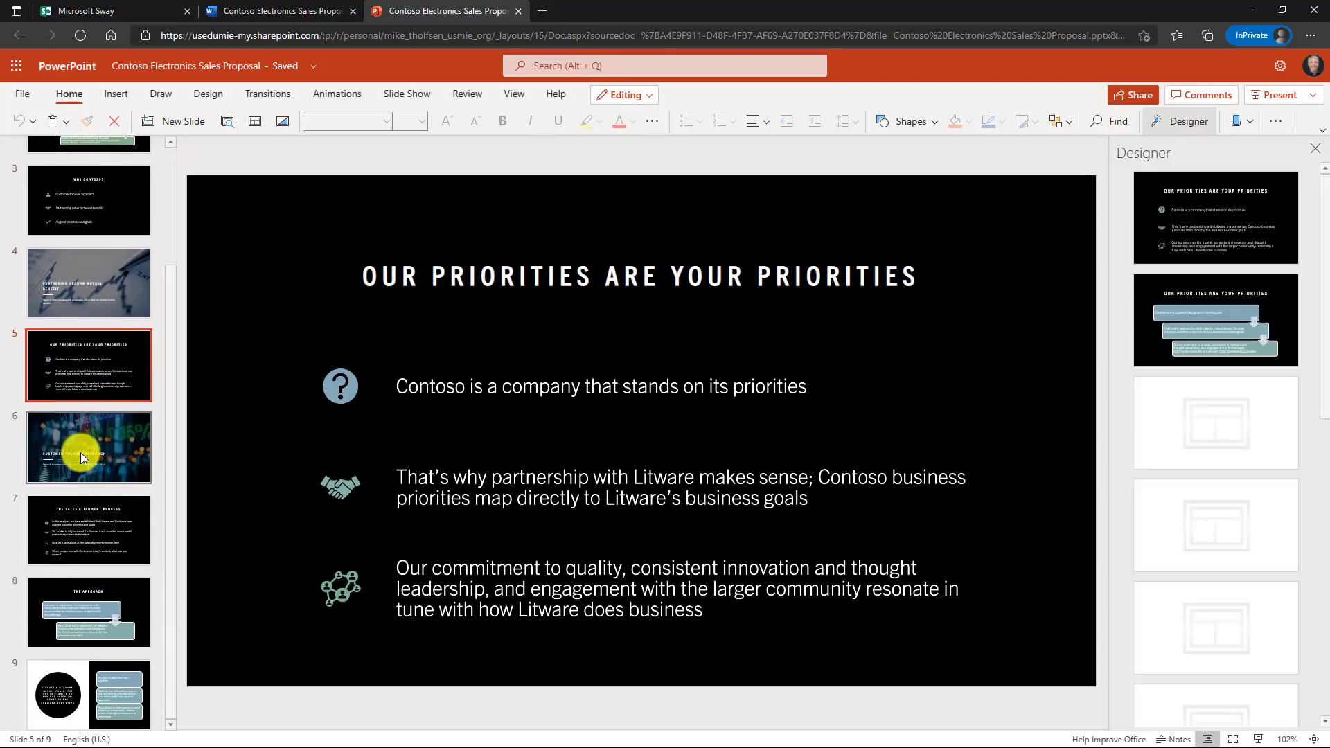
pyautogui.click(110, 604)
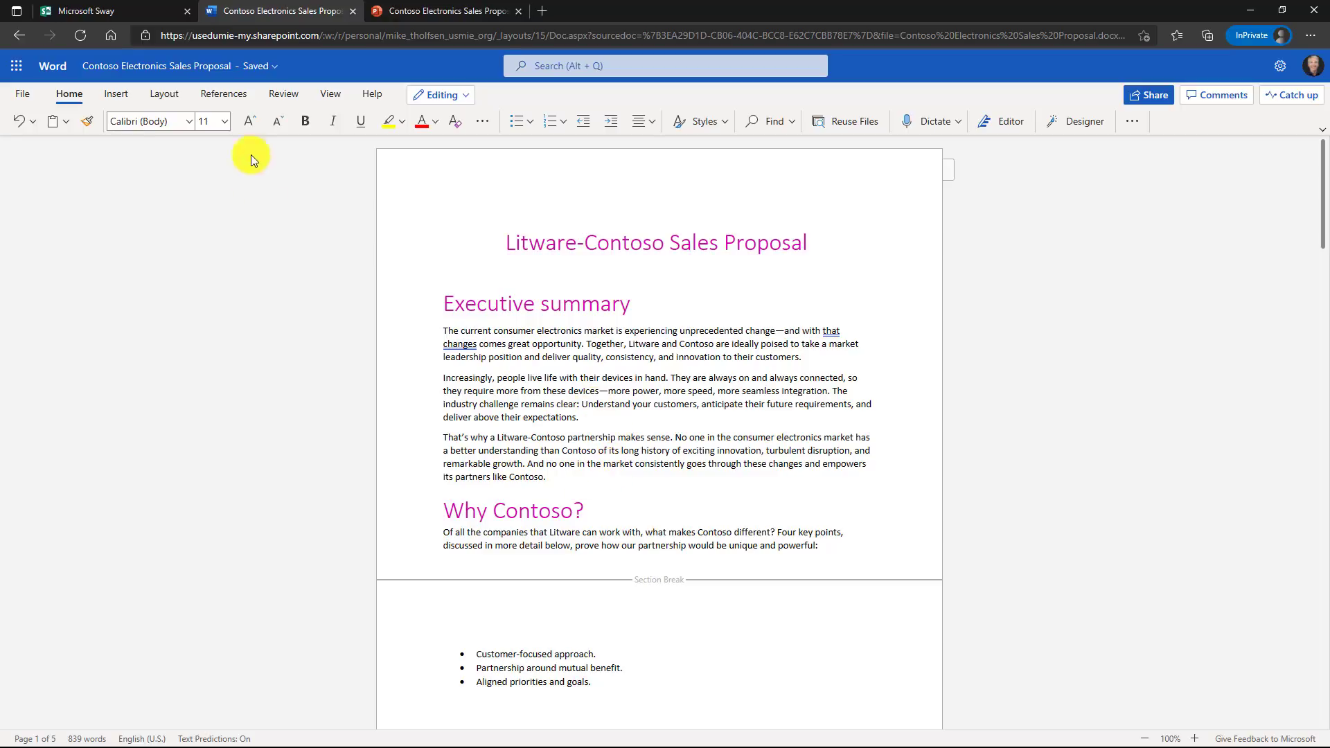
pyautogui.click(284, 90)
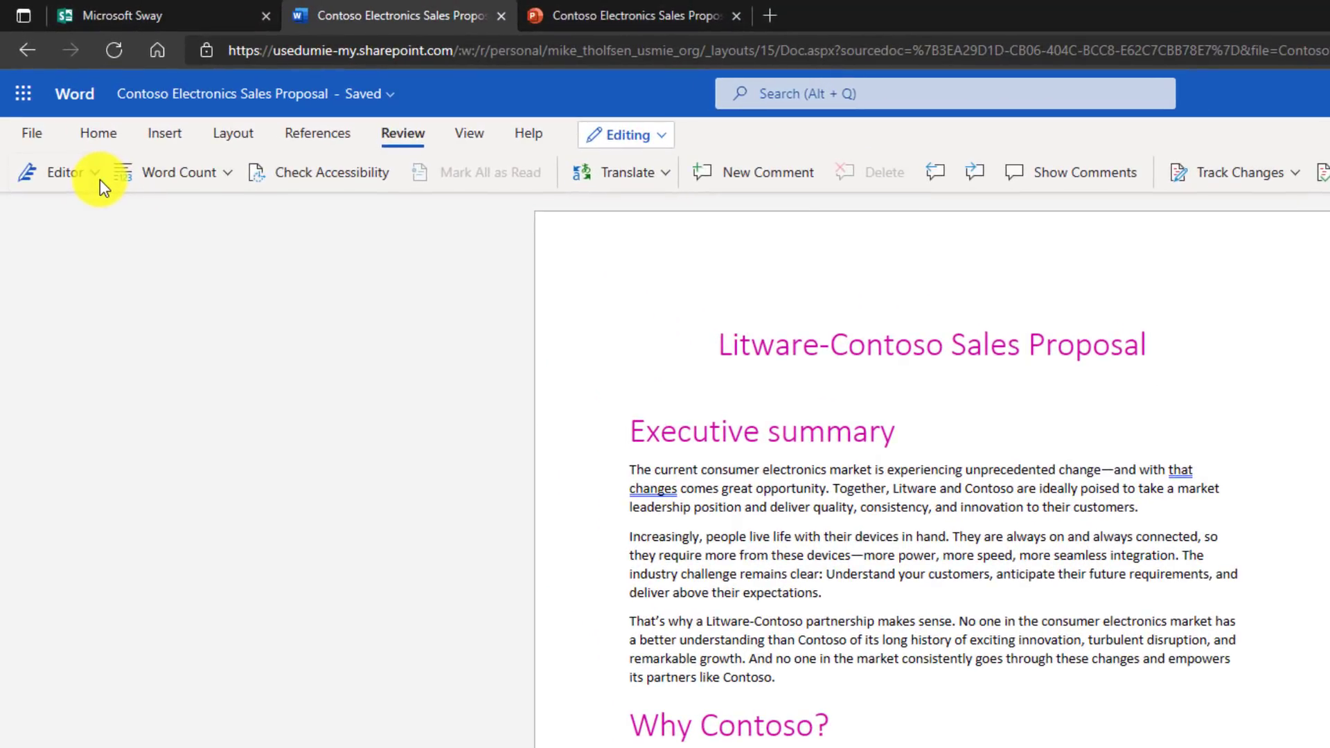
pyautogui.click(100, 180)
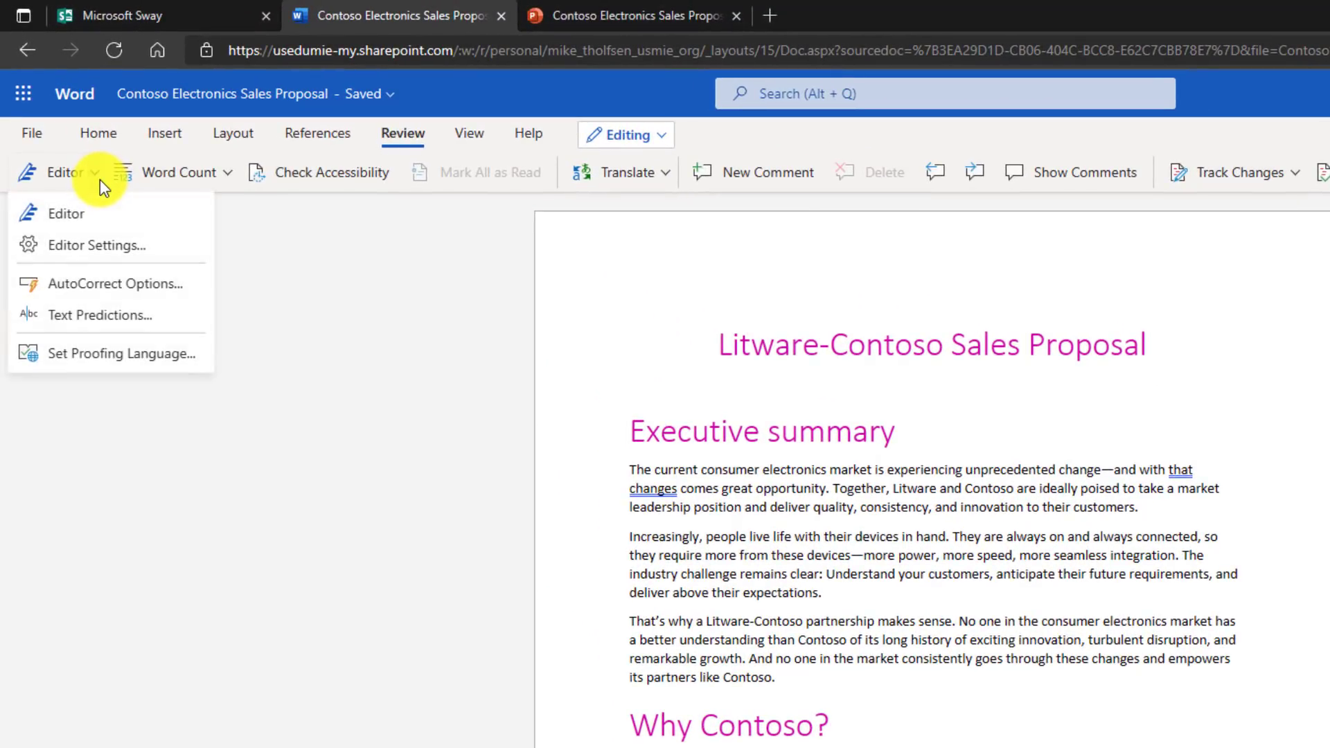
pyautogui.click(168, 316)
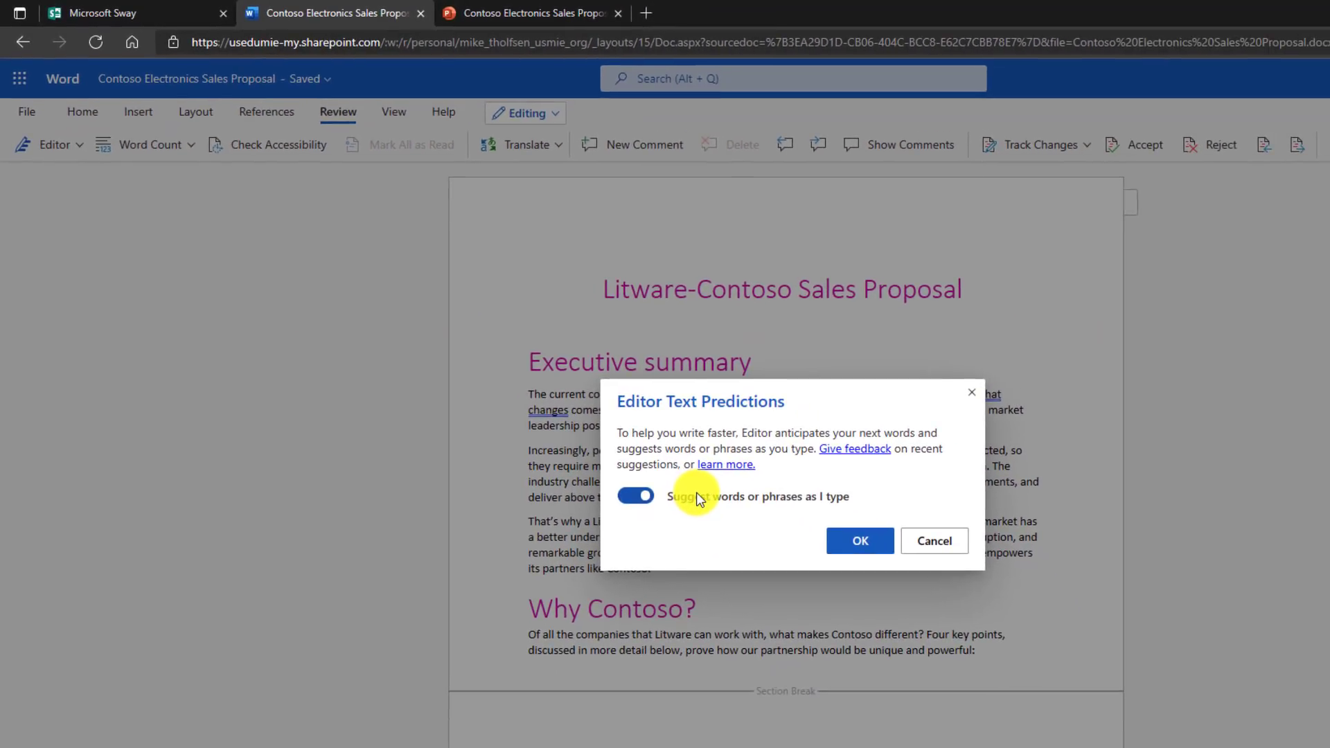
pyautogui.click(635, 496)
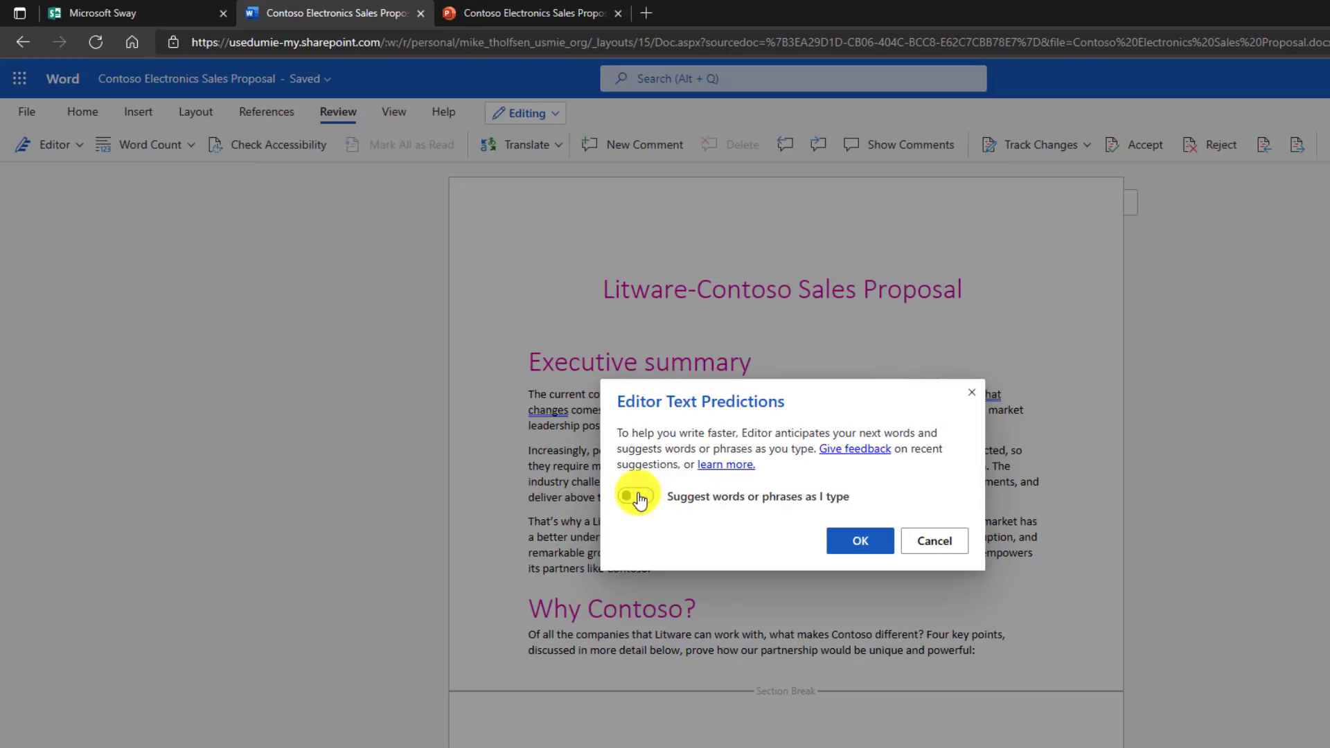
pyautogui.click(635, 496)
pyautogui.click(858, 541)
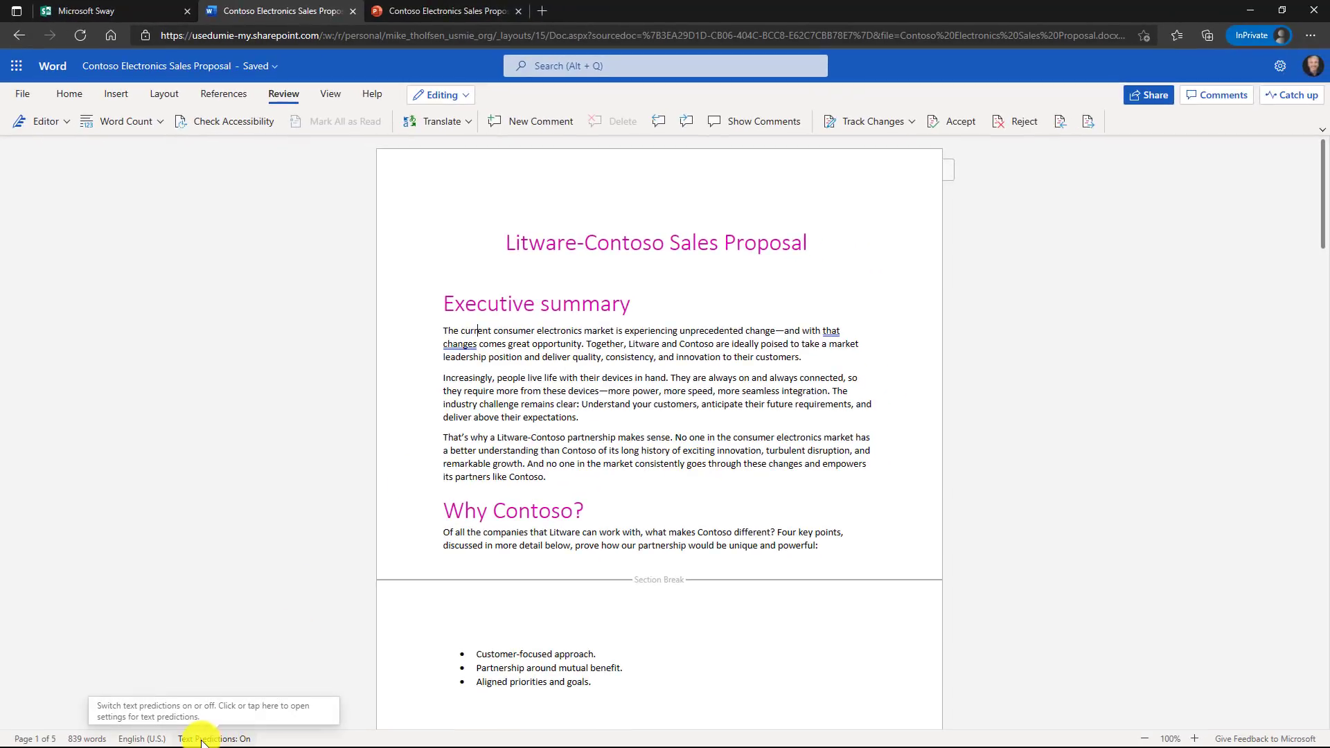
pyautogui.click(222, 739)
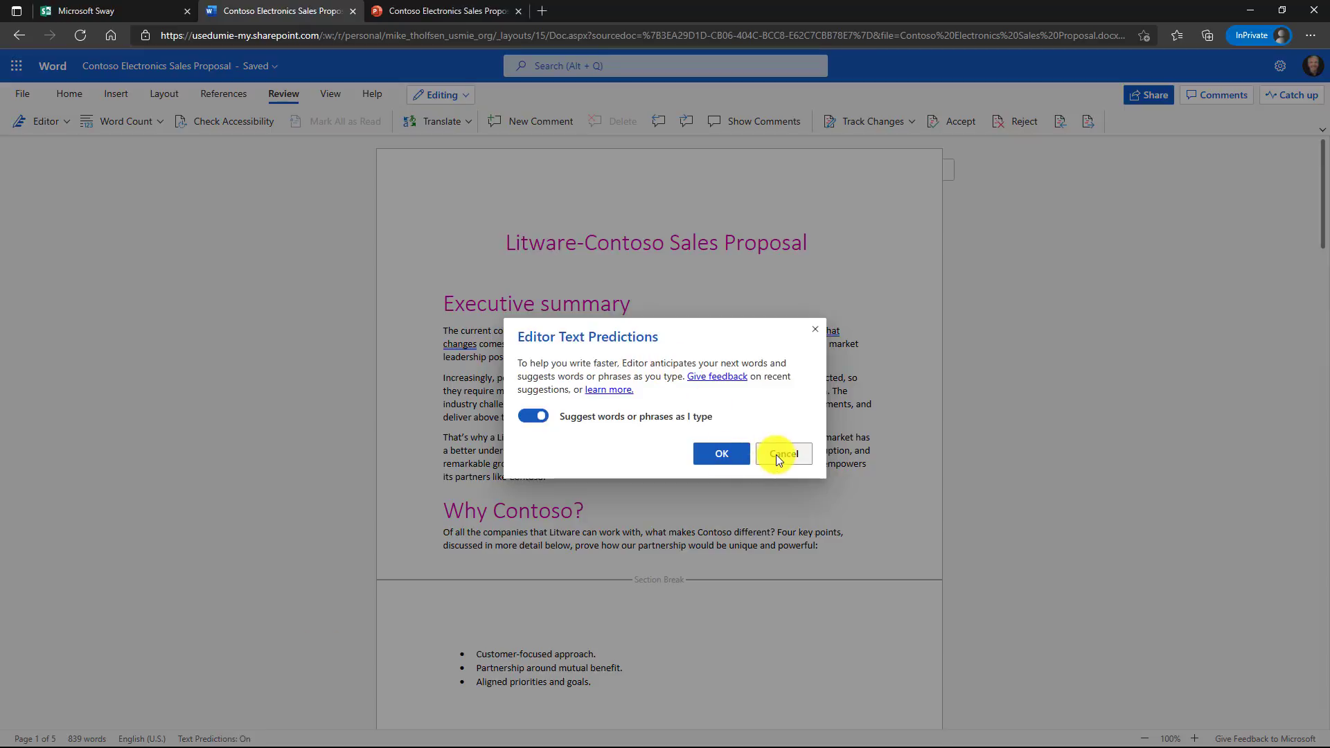
pyautogui.click(777, 454)
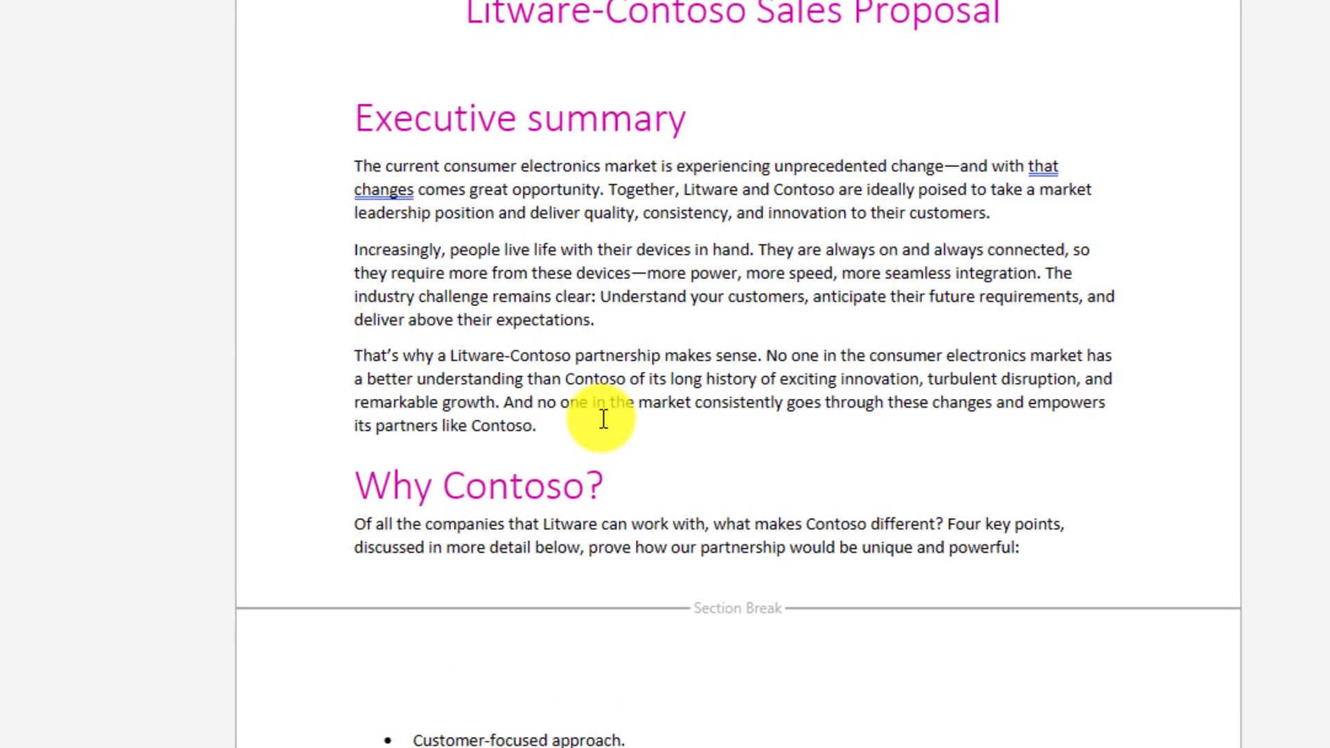
# Step: Type the winnowing question after 'Contoso.', accepting the predicted 'winnow down' and 'of' along the way
pyautogui.write('Do you think we can winn')
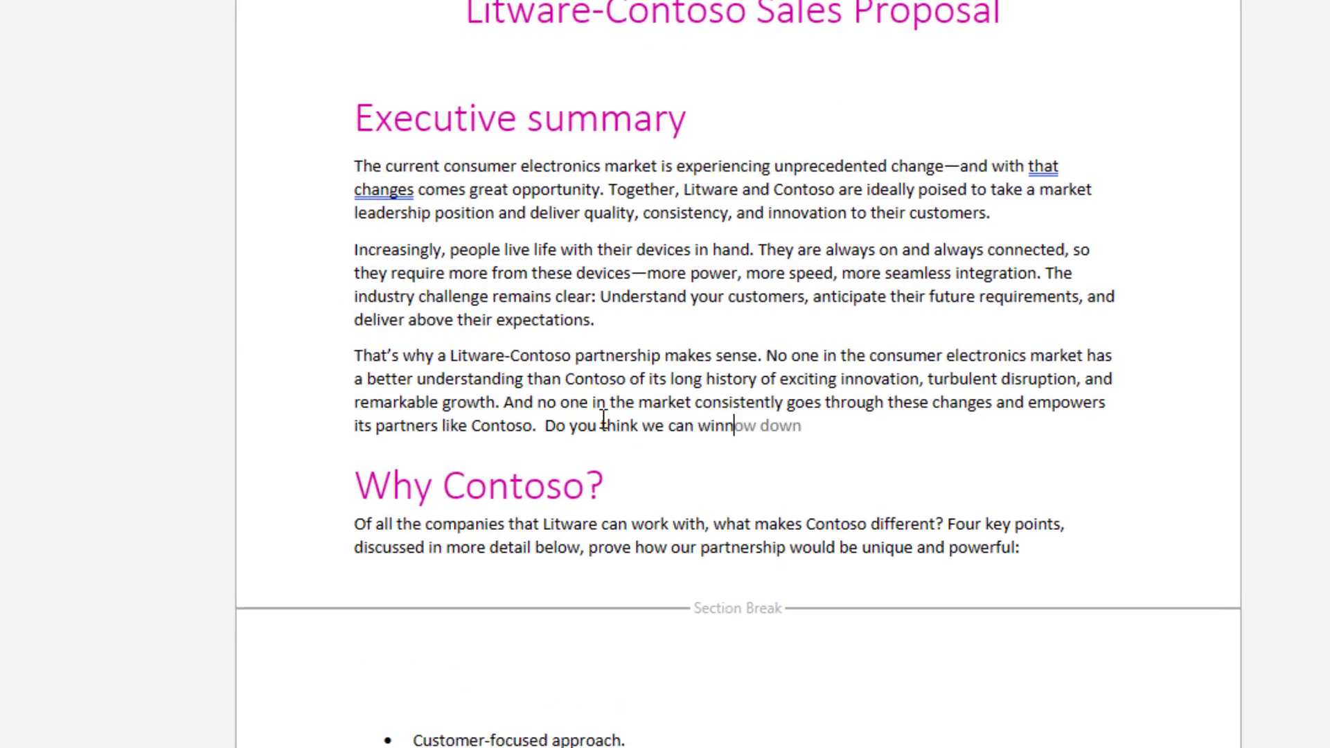
pyautogui.press('Tab')
pyautogui.write('the number')
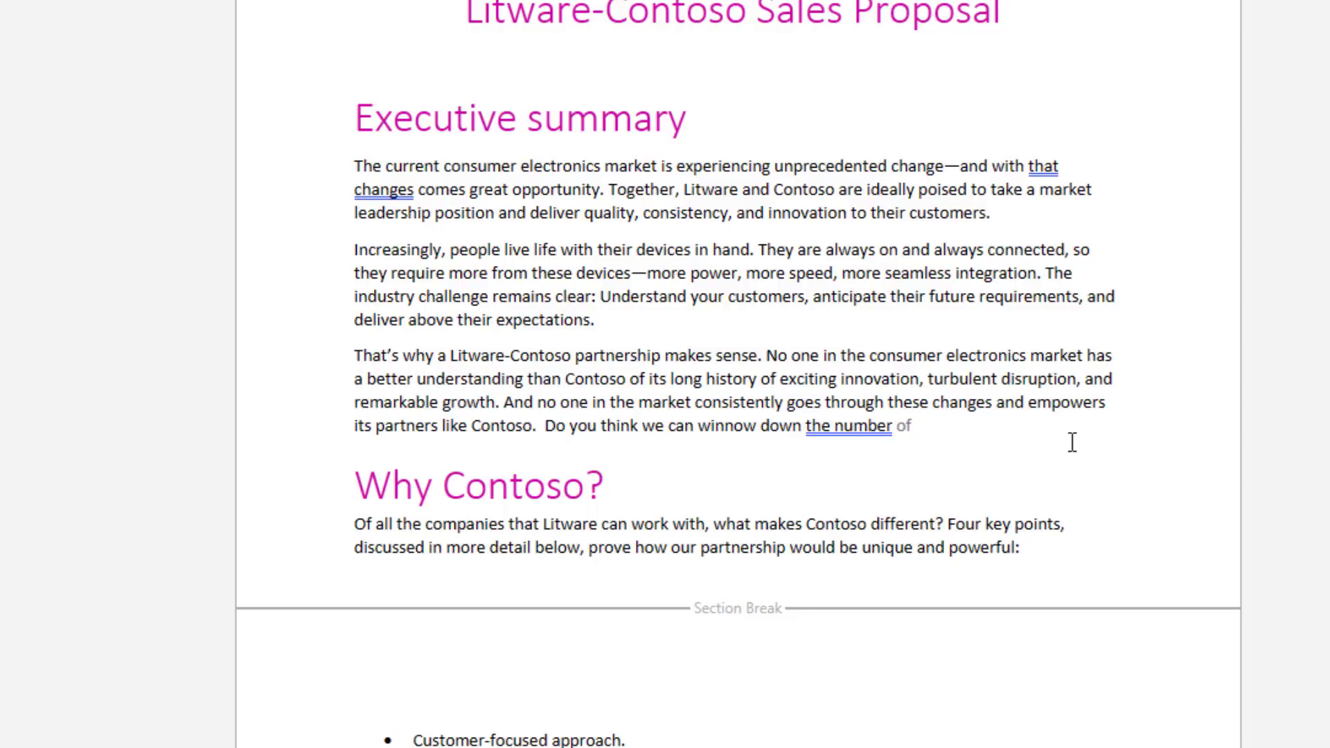
pyautogui.press('Tab')
pyautogui.write('things that we are')
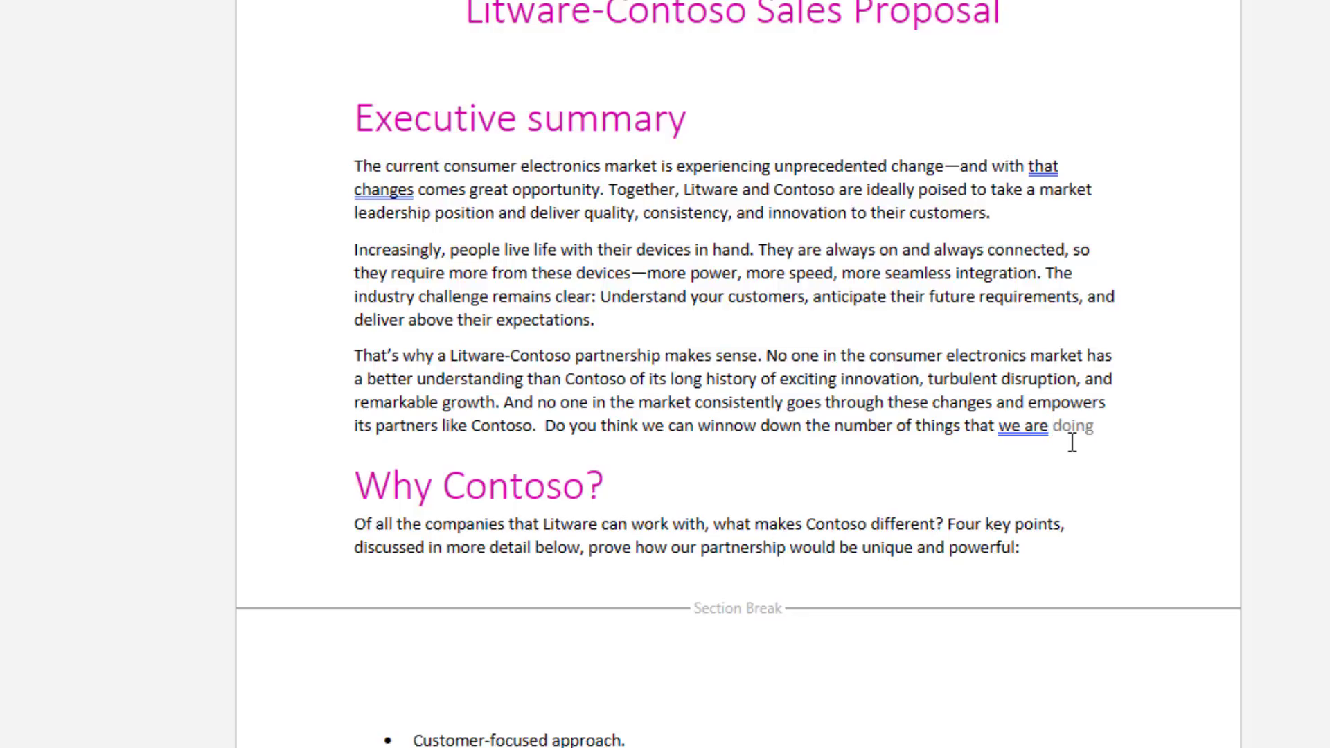
pyautogui.write('going to ')
pyautogui.write('do?')
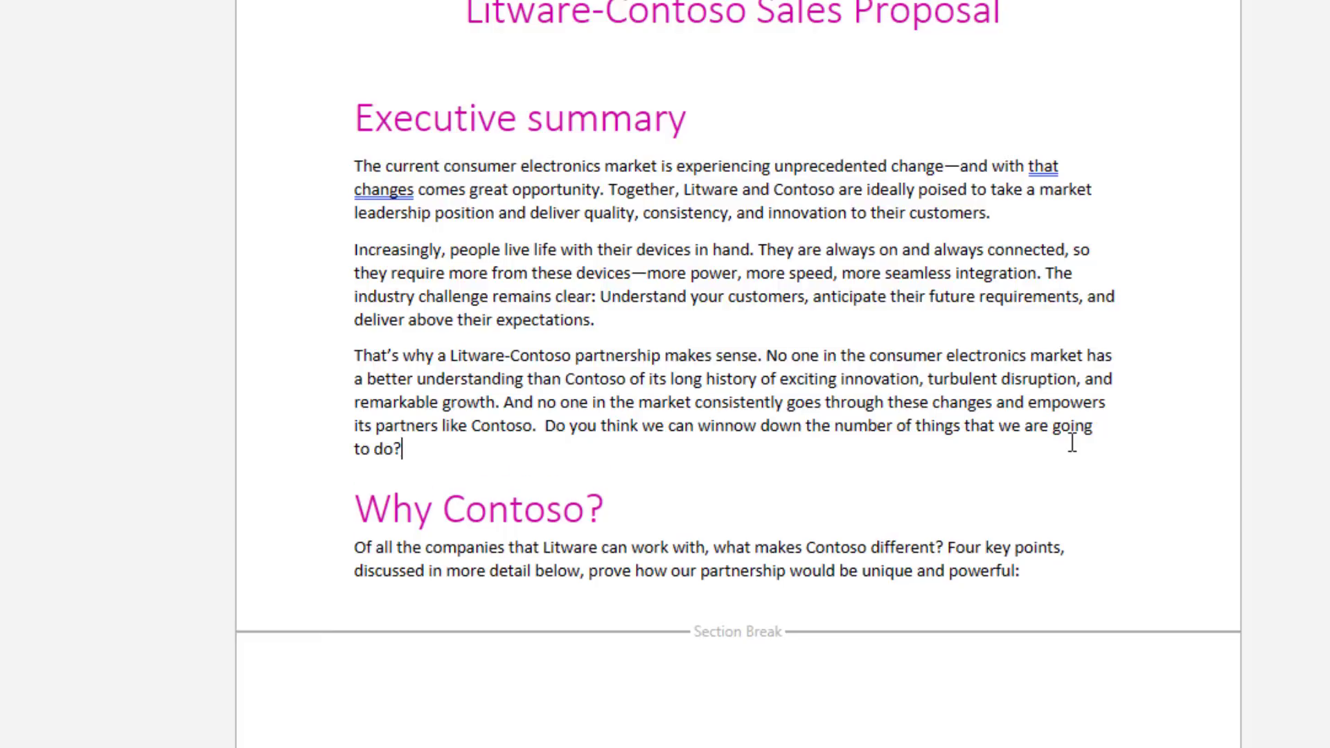